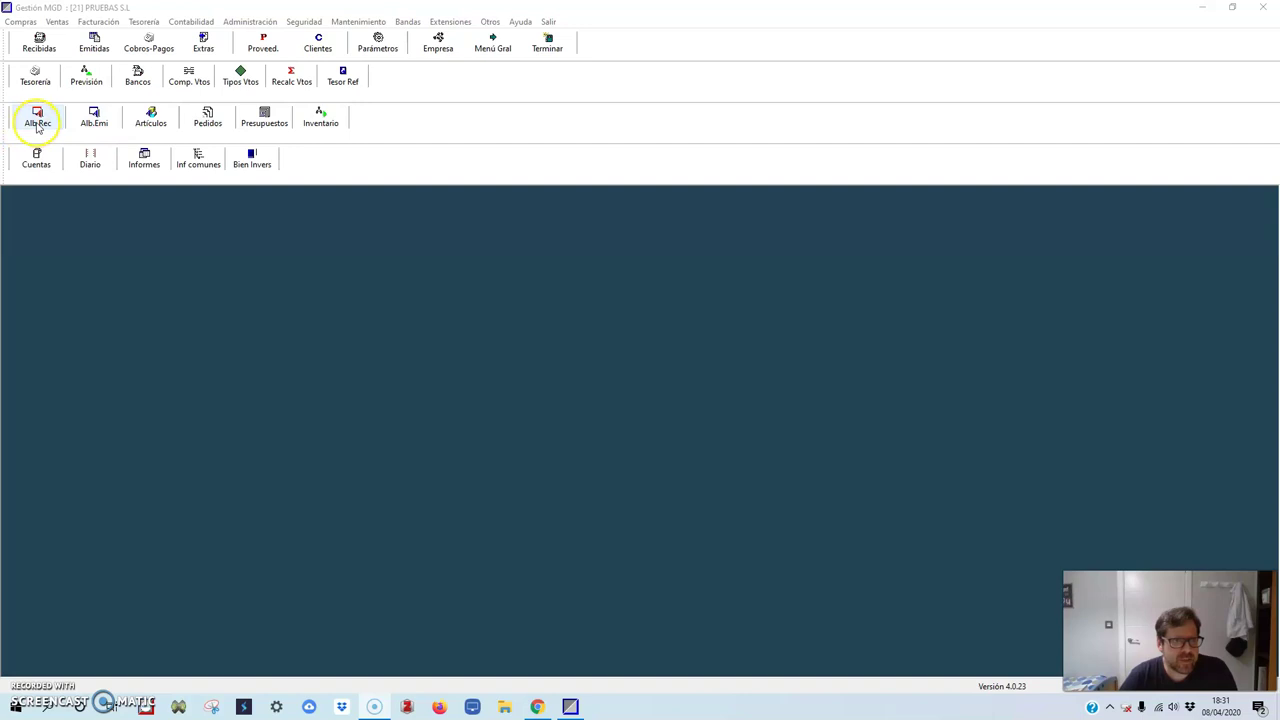
Step: Start a new purchase delivery note dated 31/10/17 for the supplier PADELEROS FLIPANTES
left_click(37, 118)
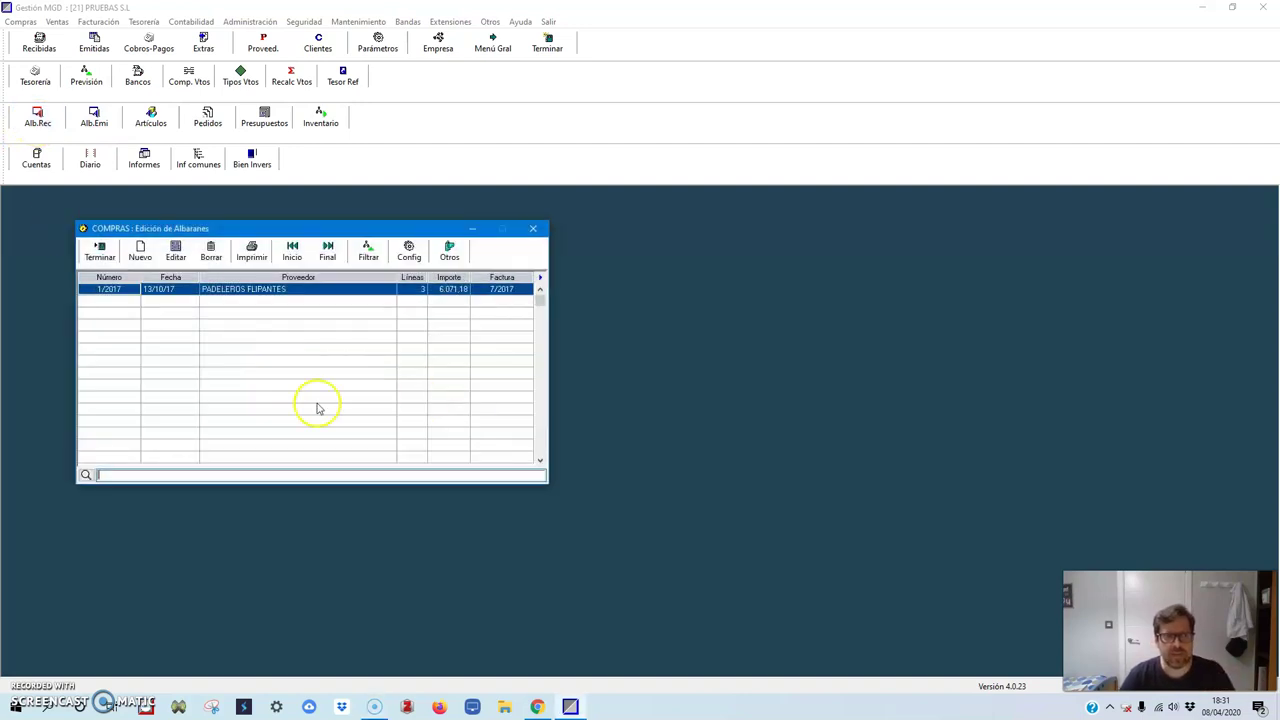
left_click(140, 251)
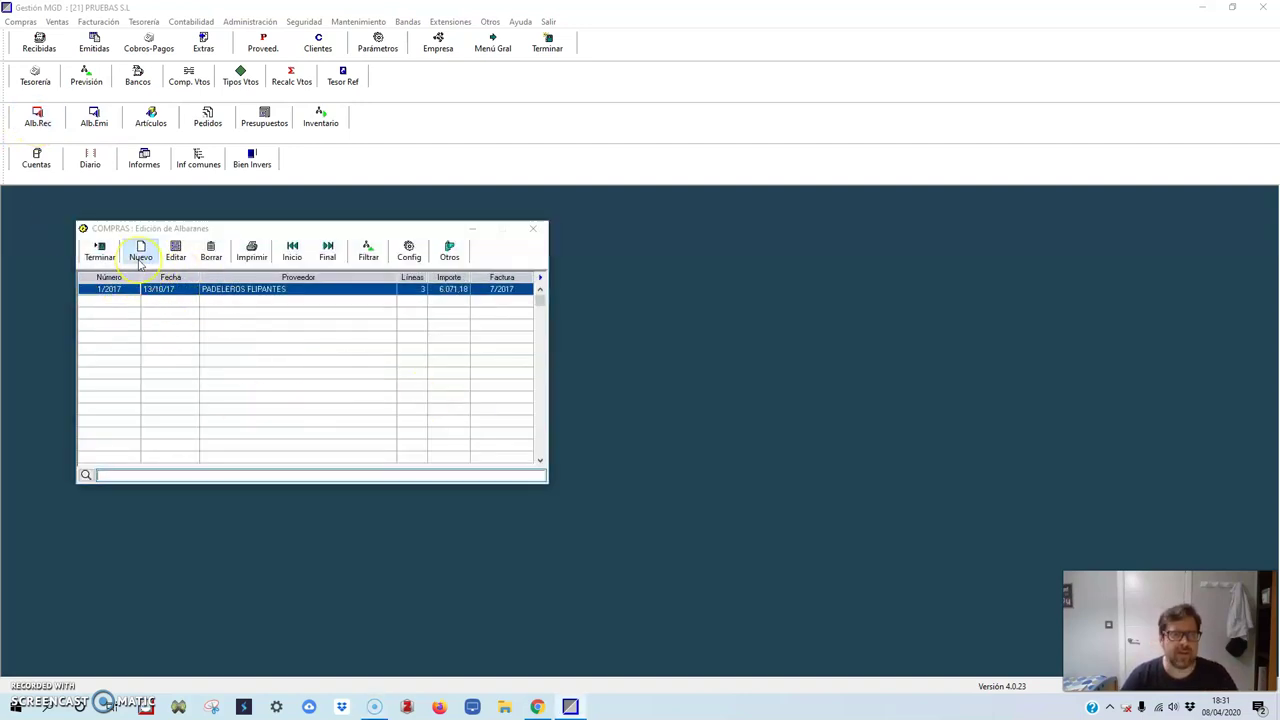
left_click_drag(300, 16, 493, 16)
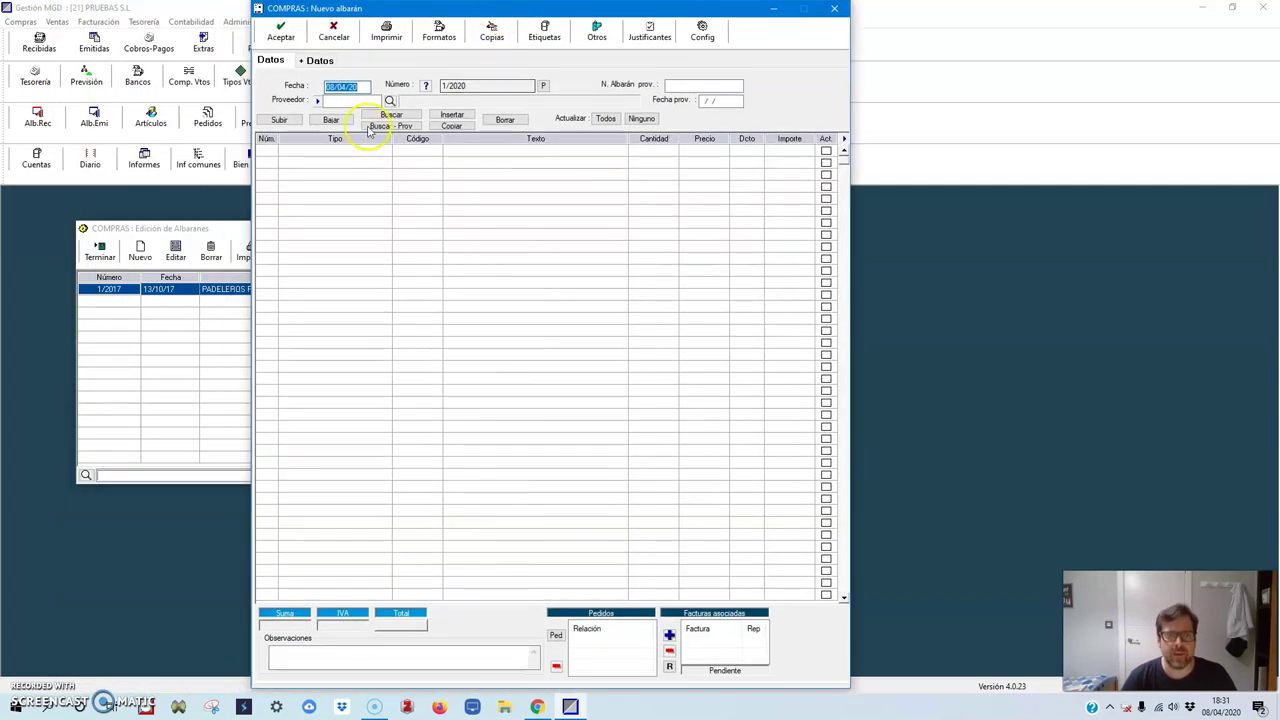
left_click(390, 102)
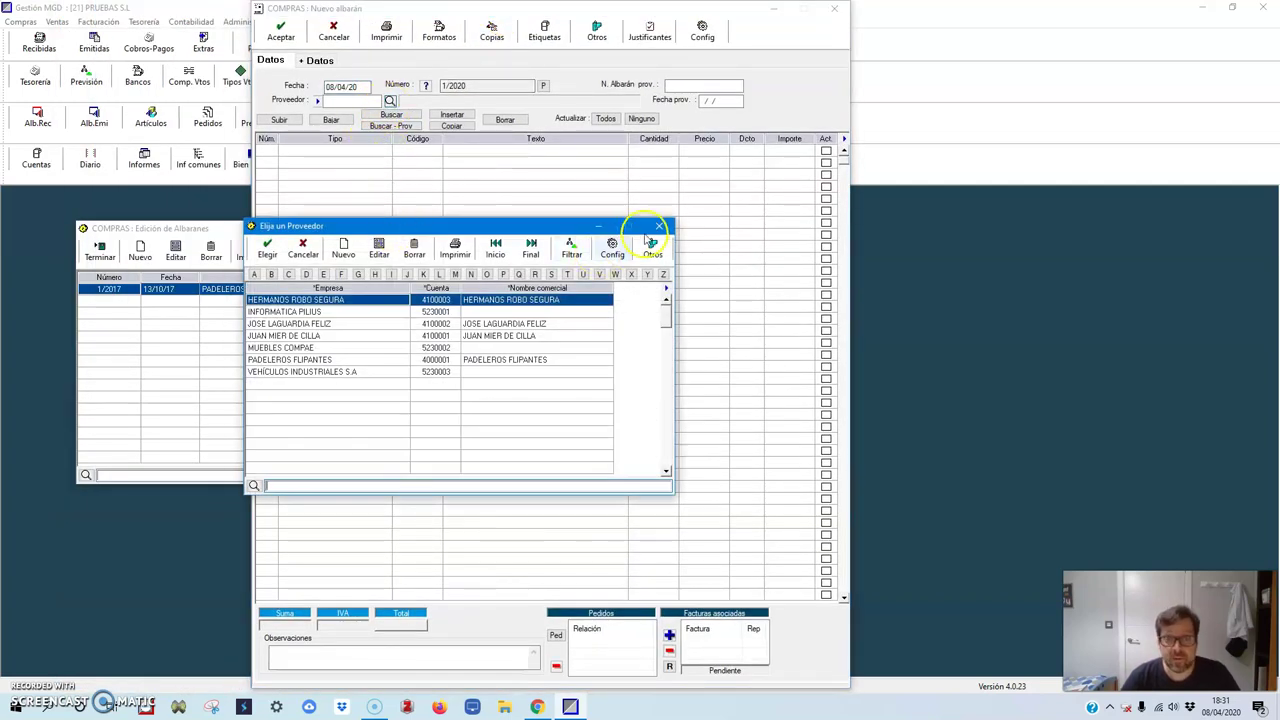
left_click(656, 226)
left_click(365, 87)
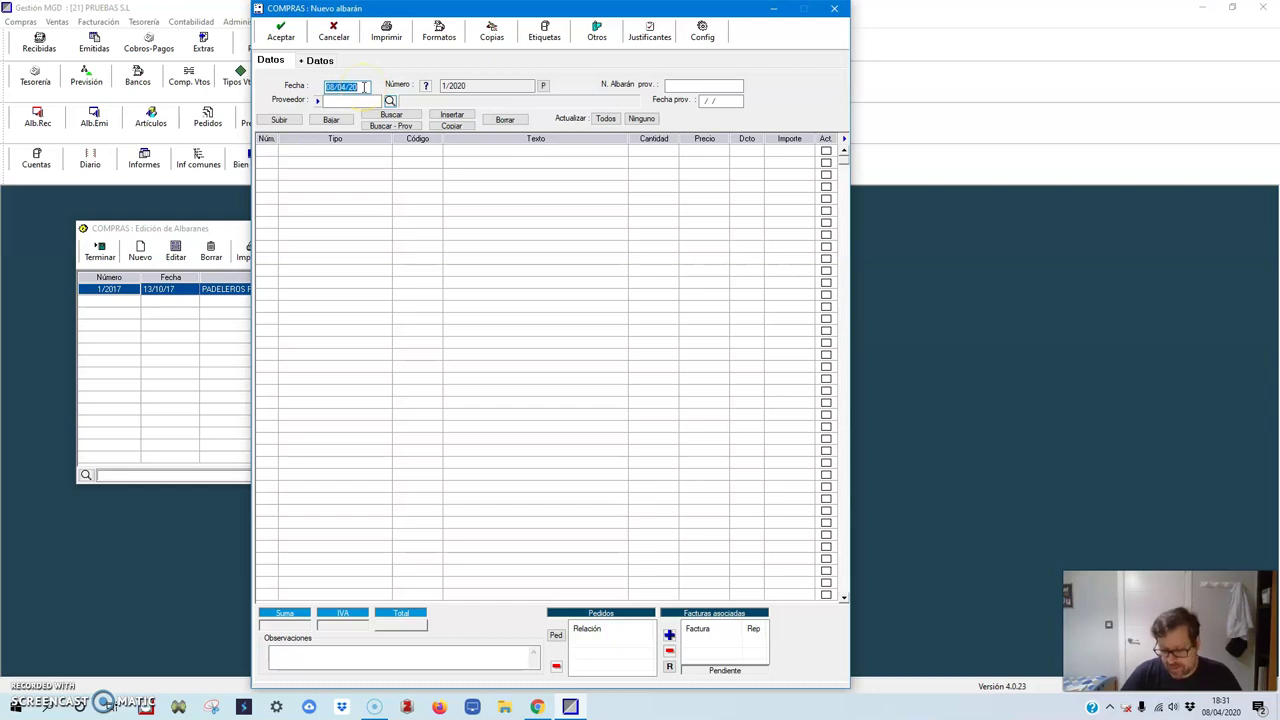
type("31/10/17")
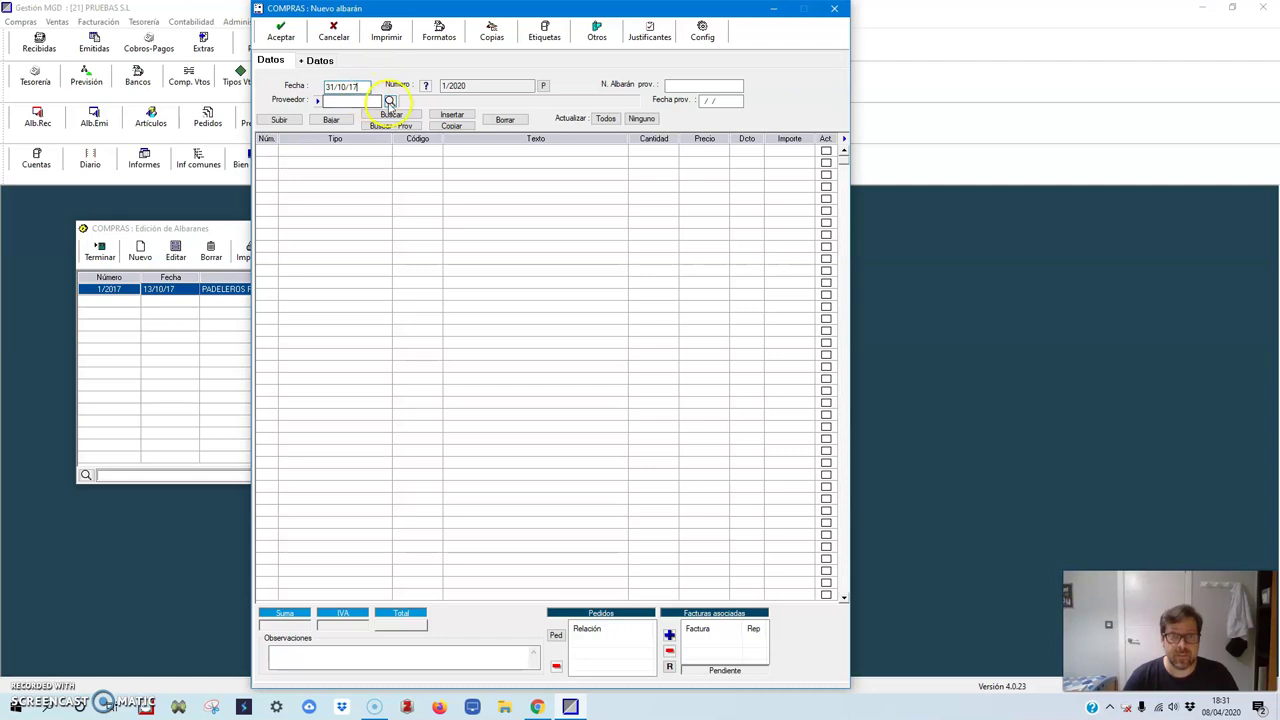
left_click(390, 101)
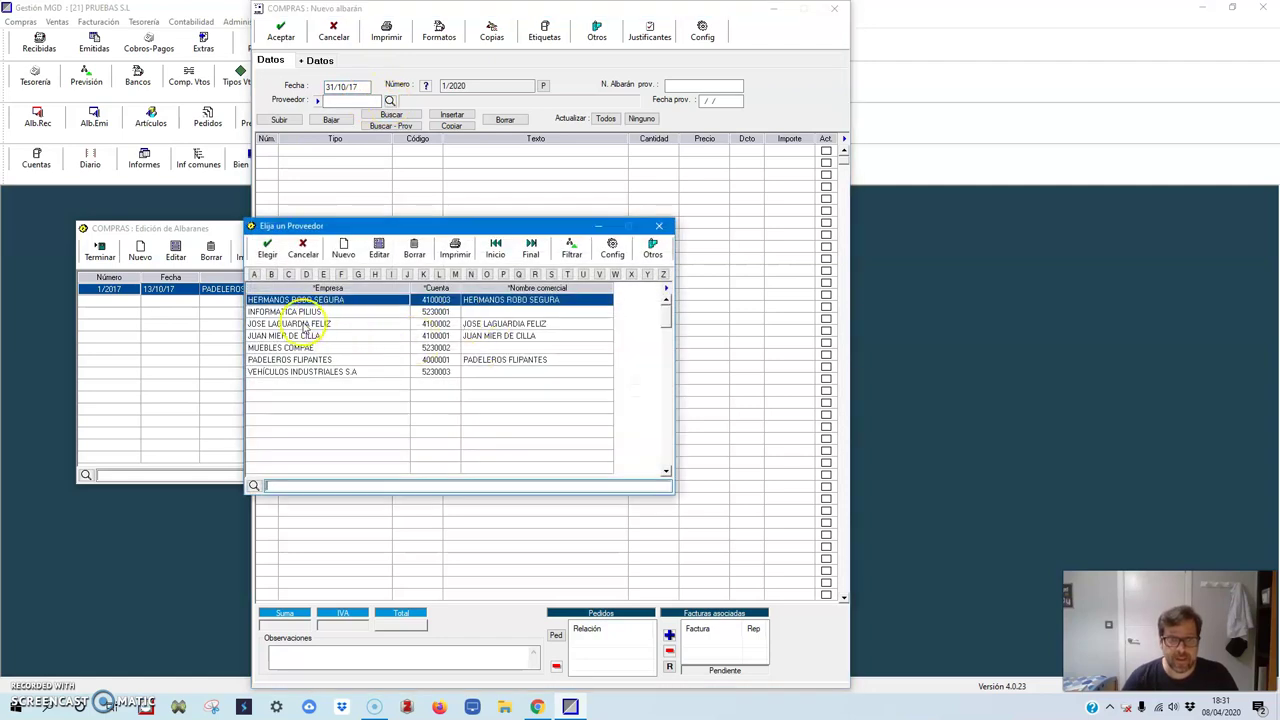
double_click(296, 360)
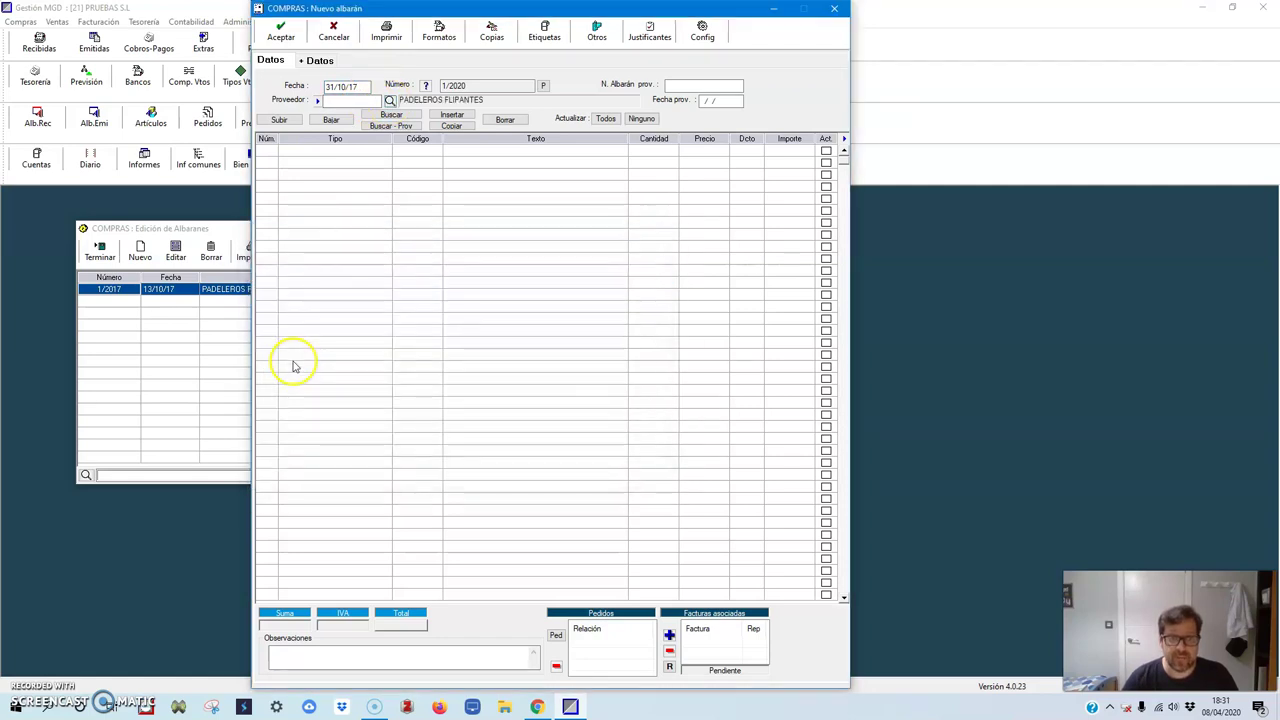
Step: Add the article PALAS YARARÁ to the purchase delivery note with a quantity of 20
left_click(391, 114)
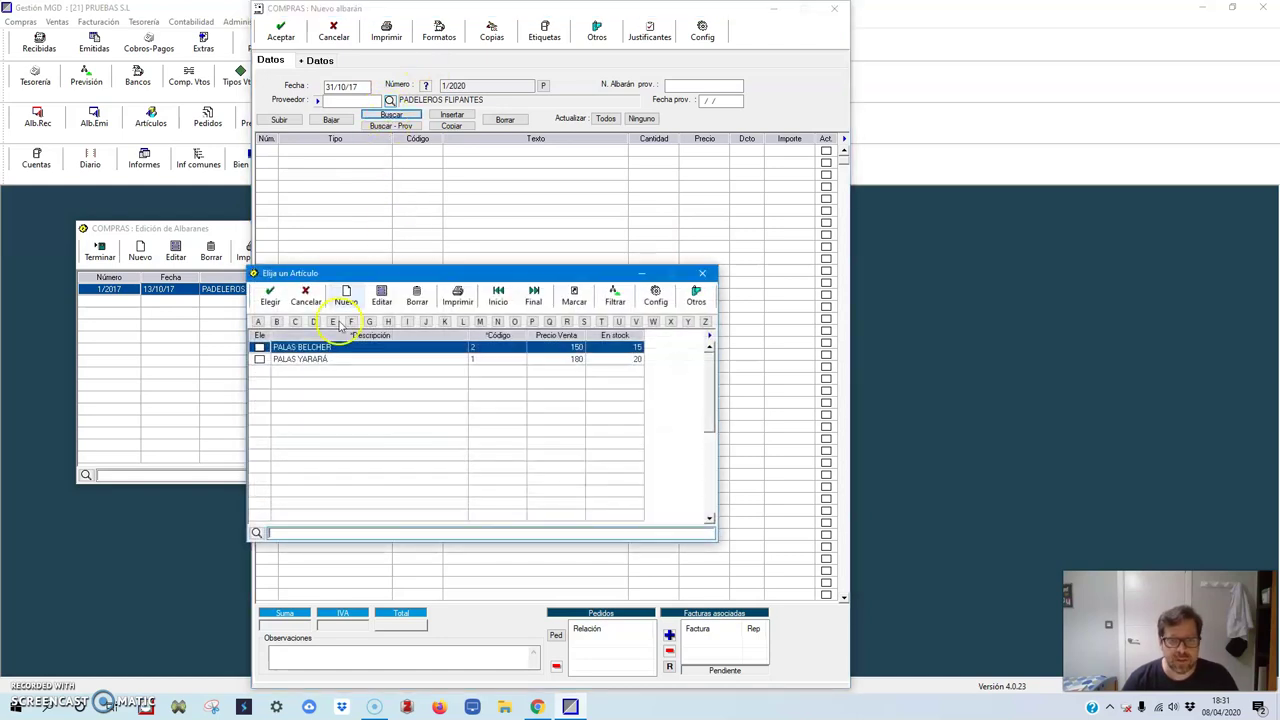
left_click(257, 359)
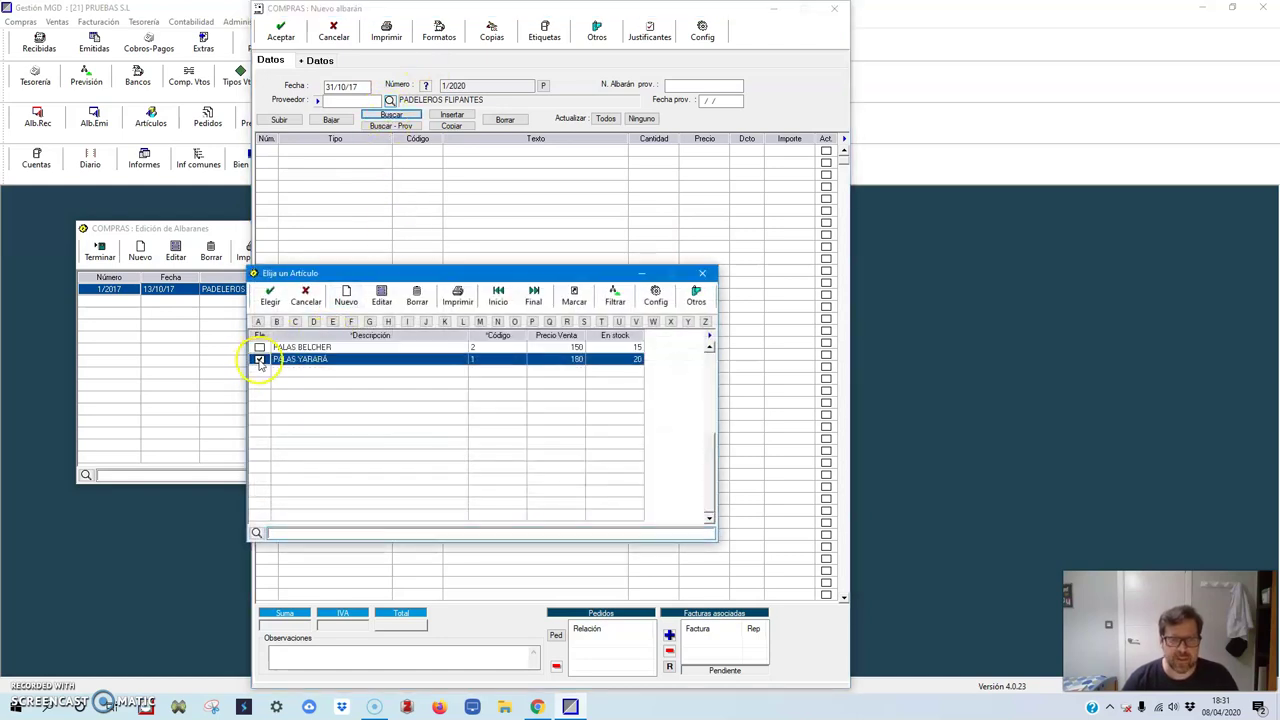
left_click(271, 300)
type("20")
key("Return")
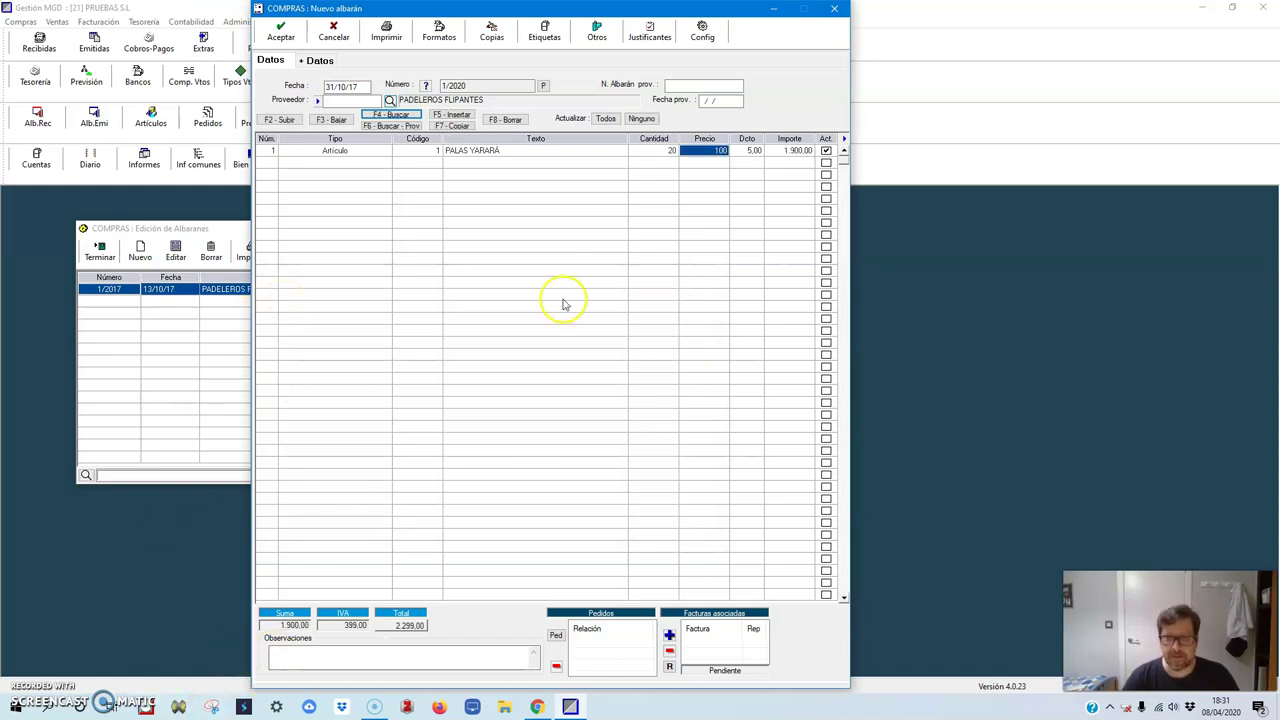
Step: Remove the discount from the PALAS YARARÁ line and save the purchase delivery note
key("Return")
key("Delete")
key("Return")
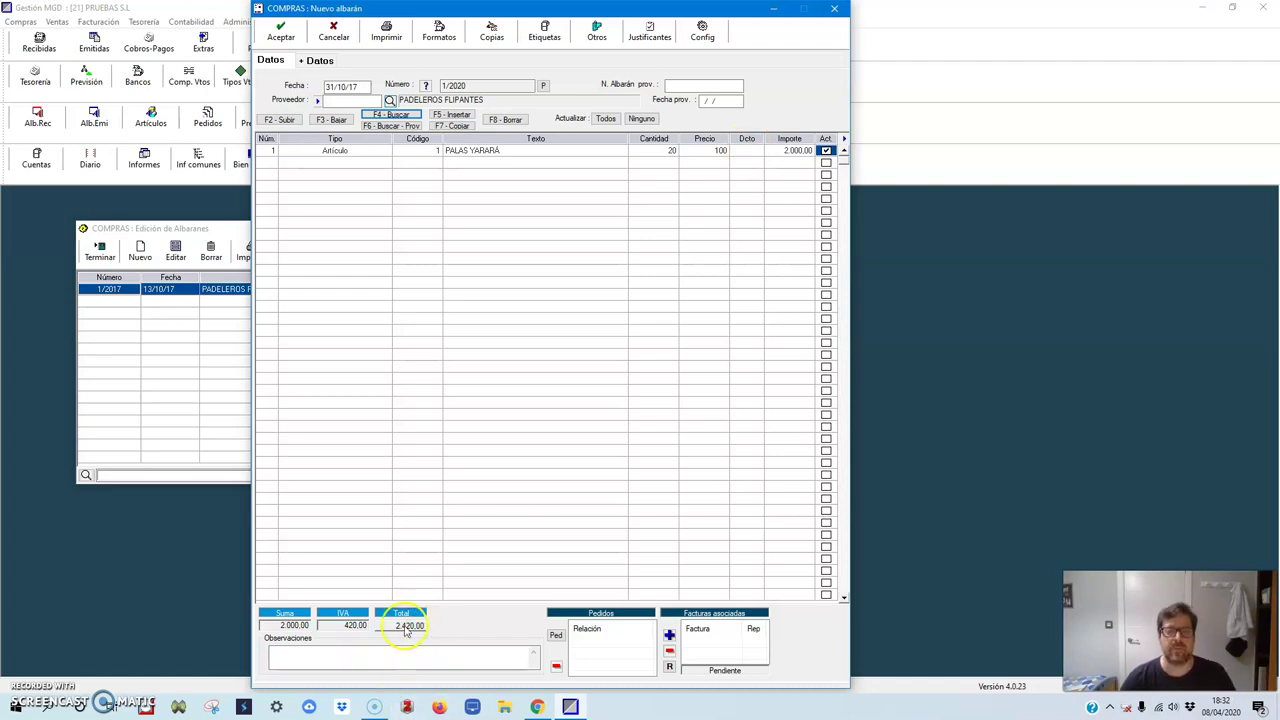
left_click(283, 32)
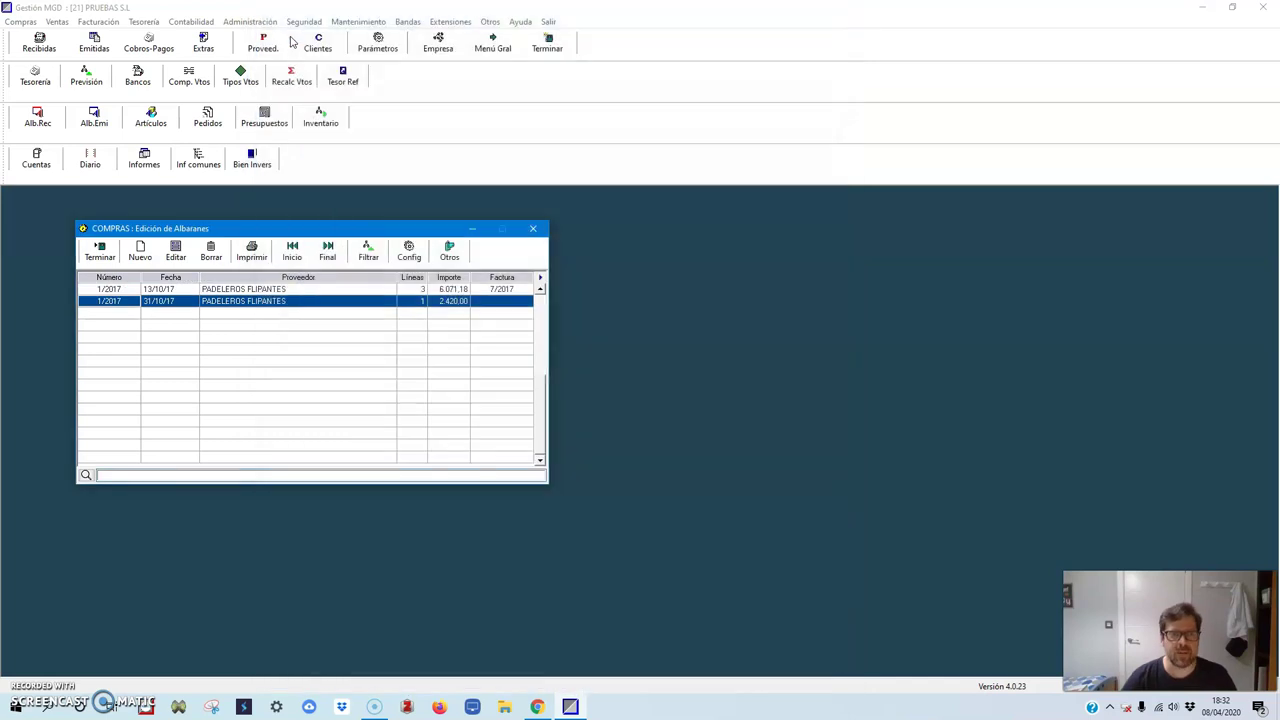
Step: Start another purchase delivery note dated 15/11/17 for the supplier PADELEROS FLIPANTES
left_click(140, 256)
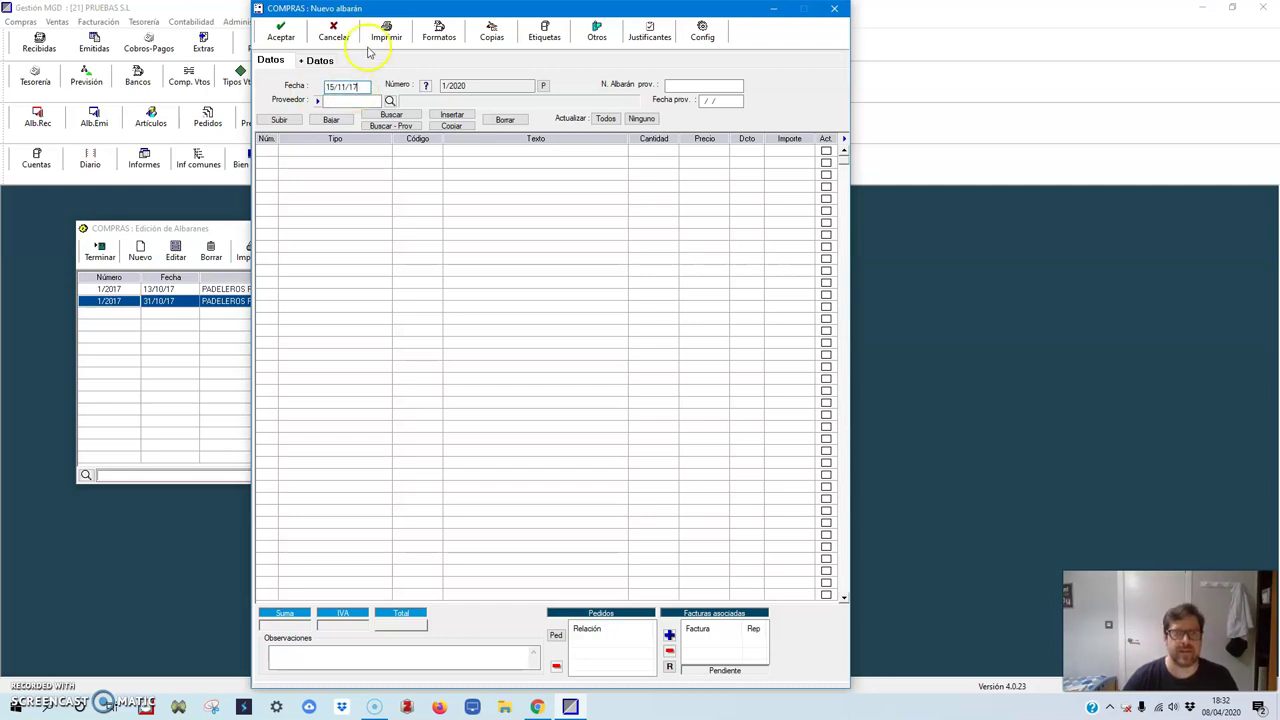
left_click(390, 101)
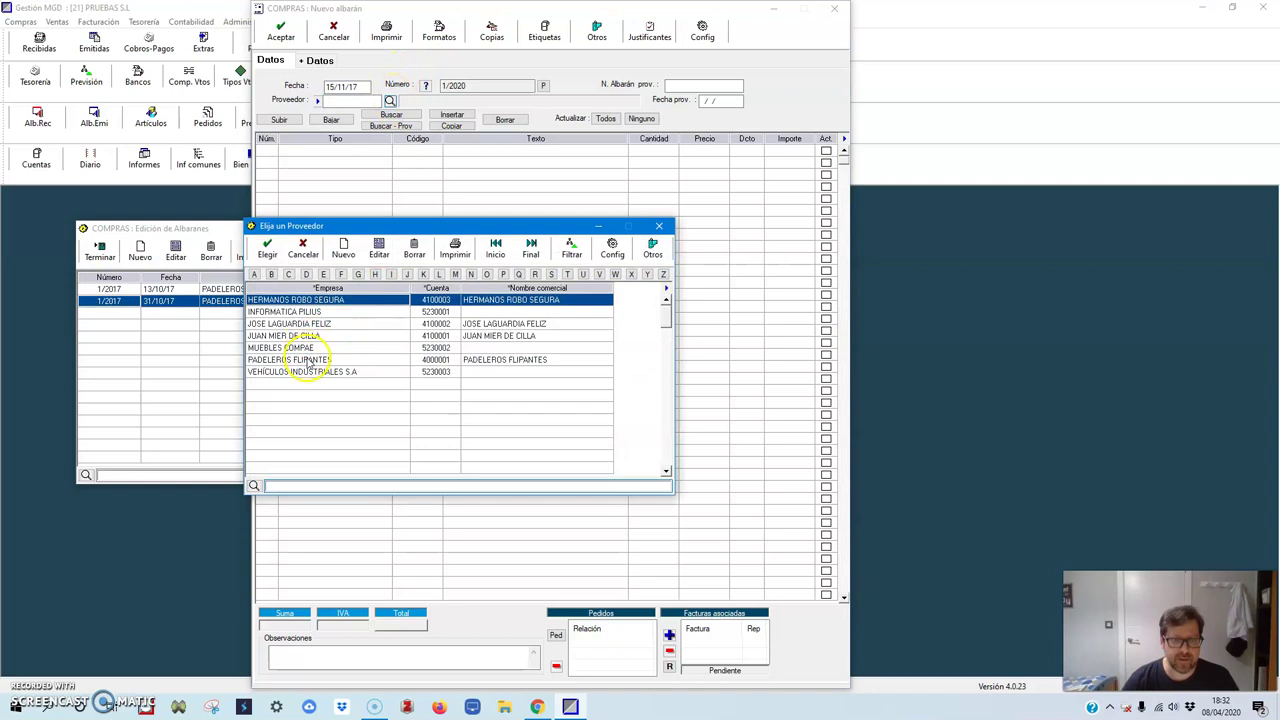
left_click(300, 360)
double_click(305, 360)
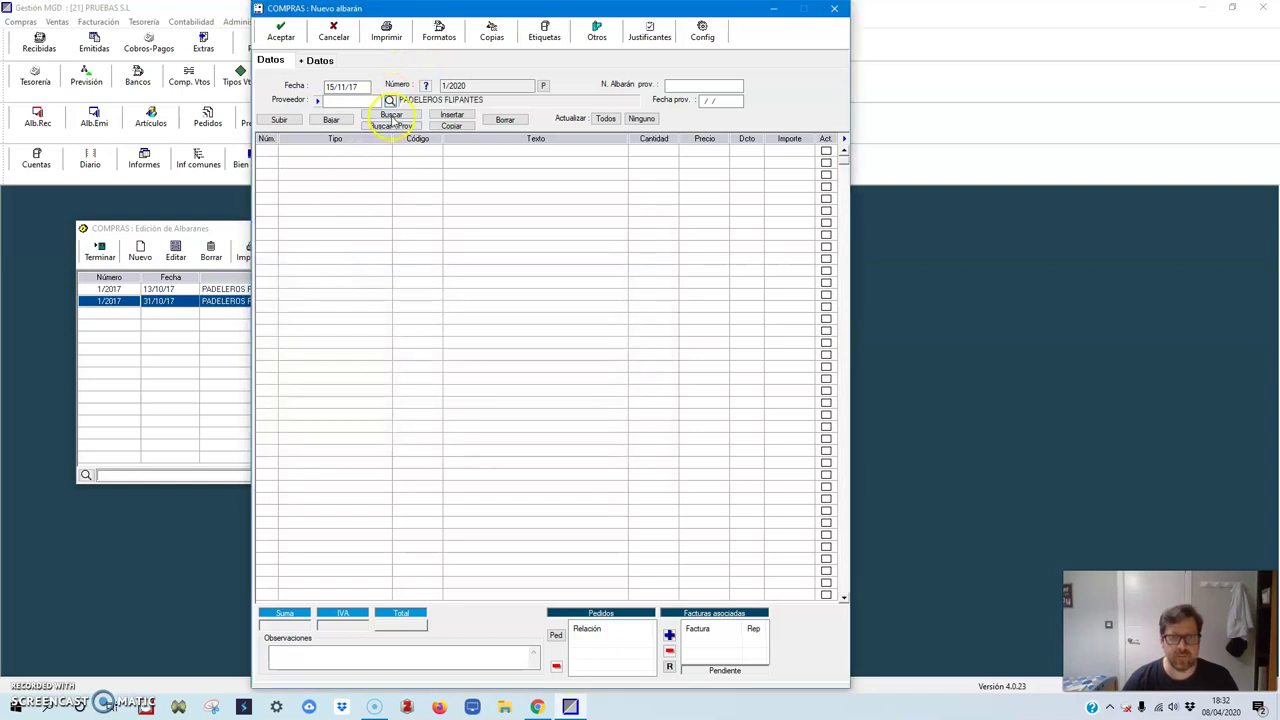
Step: Add the article PALAS BELCHER to the purchase delivery note with a quantity of 20
left_click(391, 115)
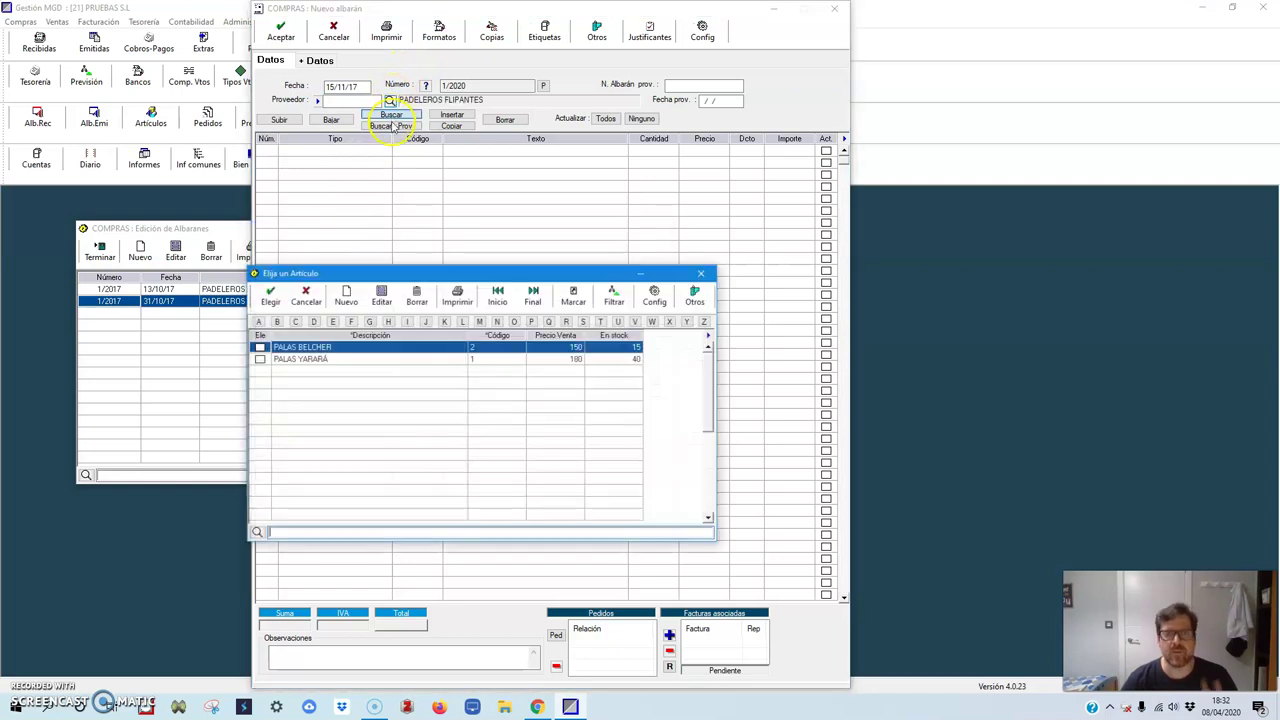
left_click(259, 347)
left_click(272, 297)
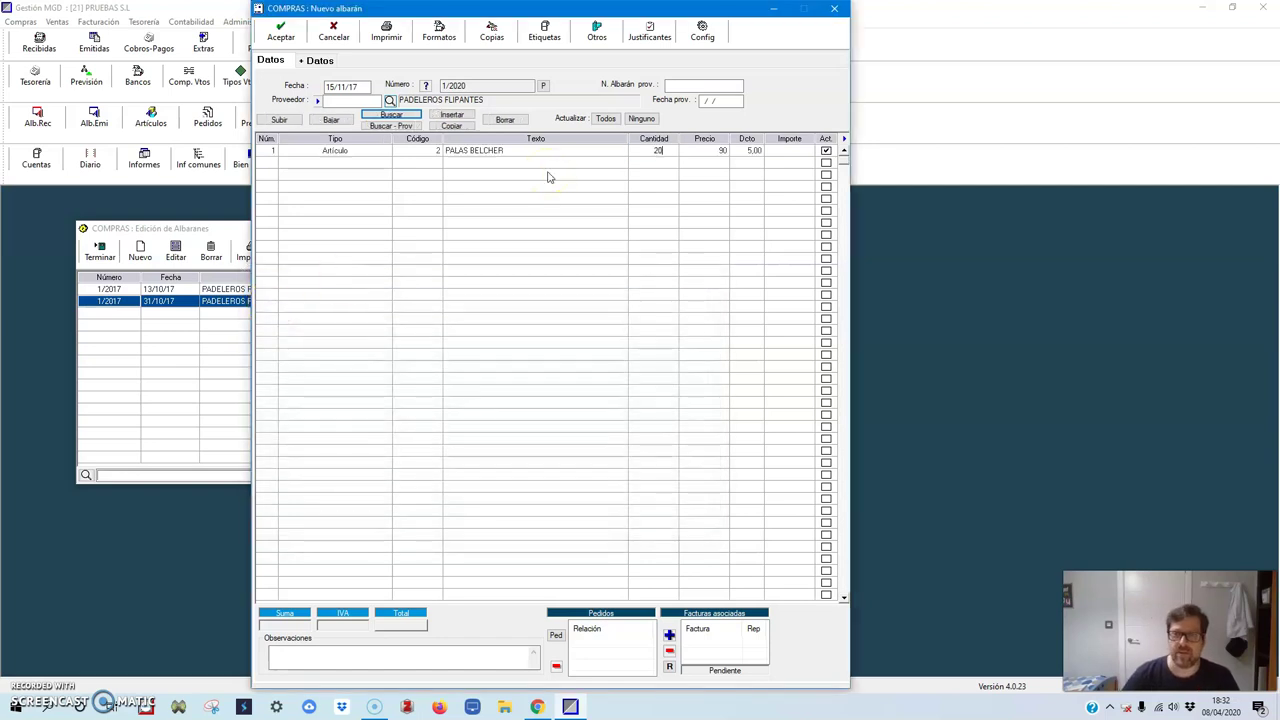
key("Return")
Step: Clear the discount on the PALAS BELCHER line and save the purchase delivery note
left_click(757, 152)
key("Delete")
key("Return")
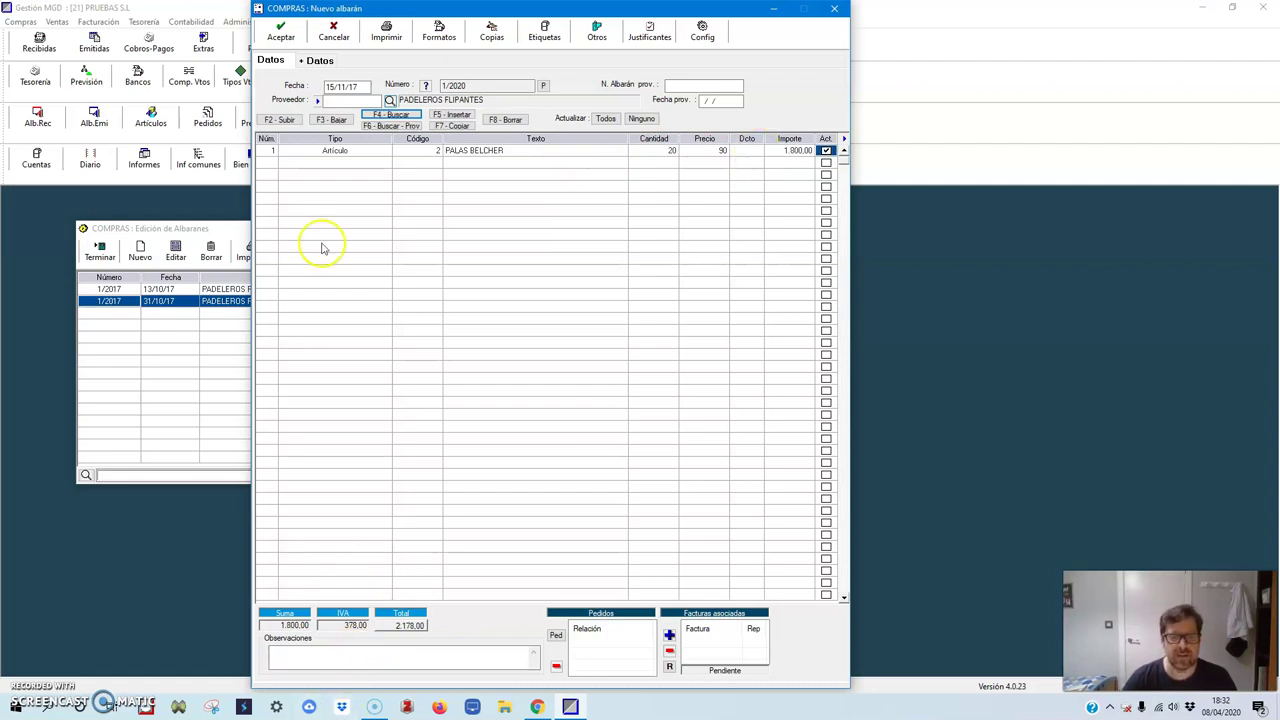
left_click(281, 37)
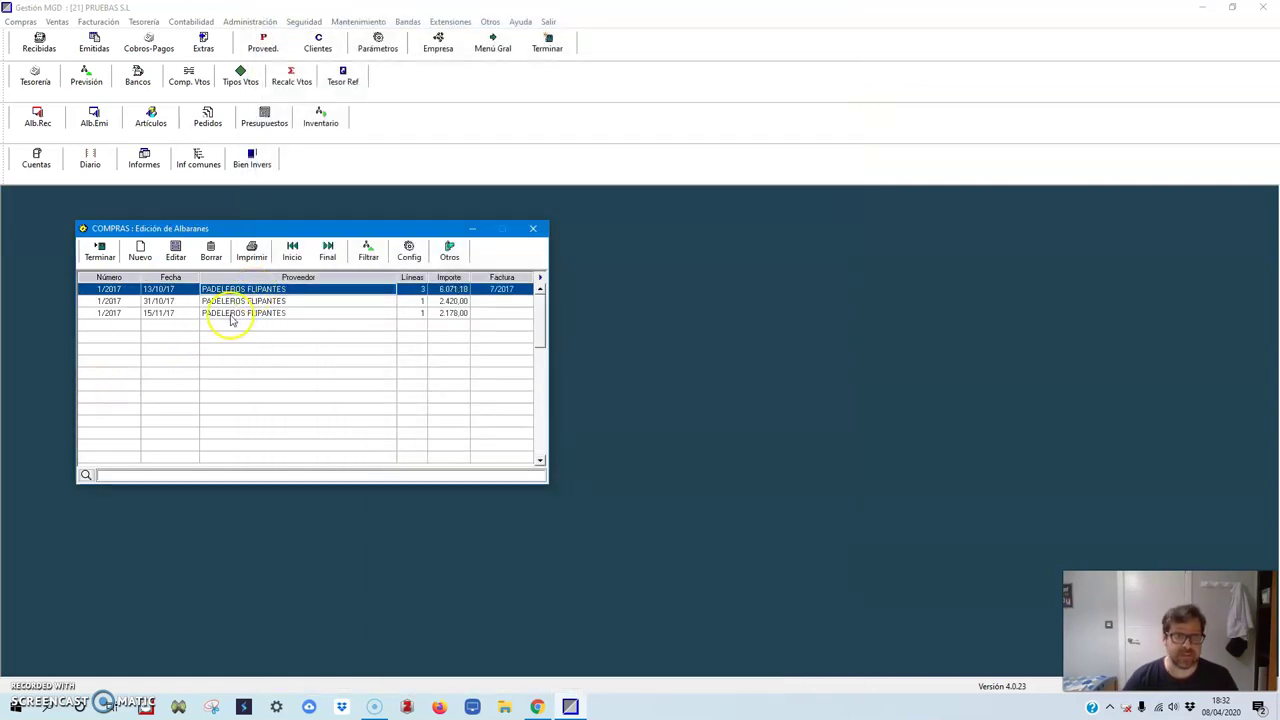
Step: Look over the registered purchase delivery notes from PADELEROS FLIPANTES and close their list
left_click(230, 314)
left_click(232, 301)
left_click(234, 289)
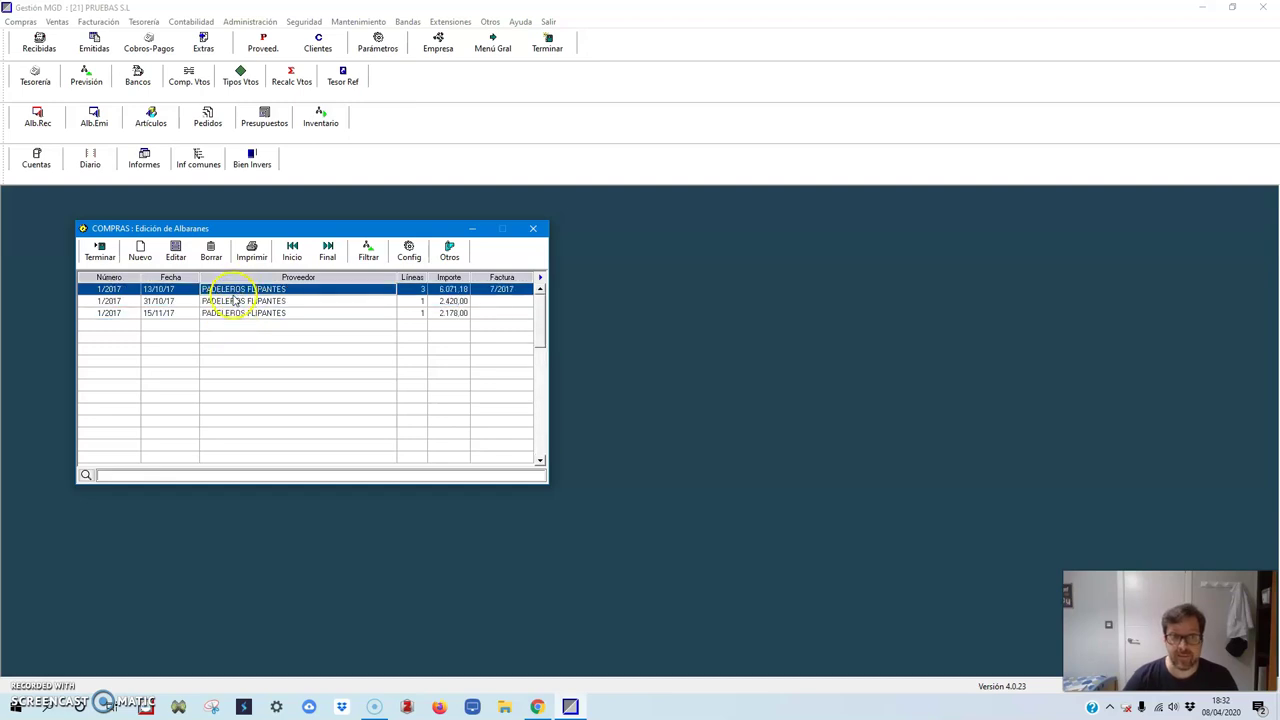
left_click(229, 313)
left_click(225, 301)
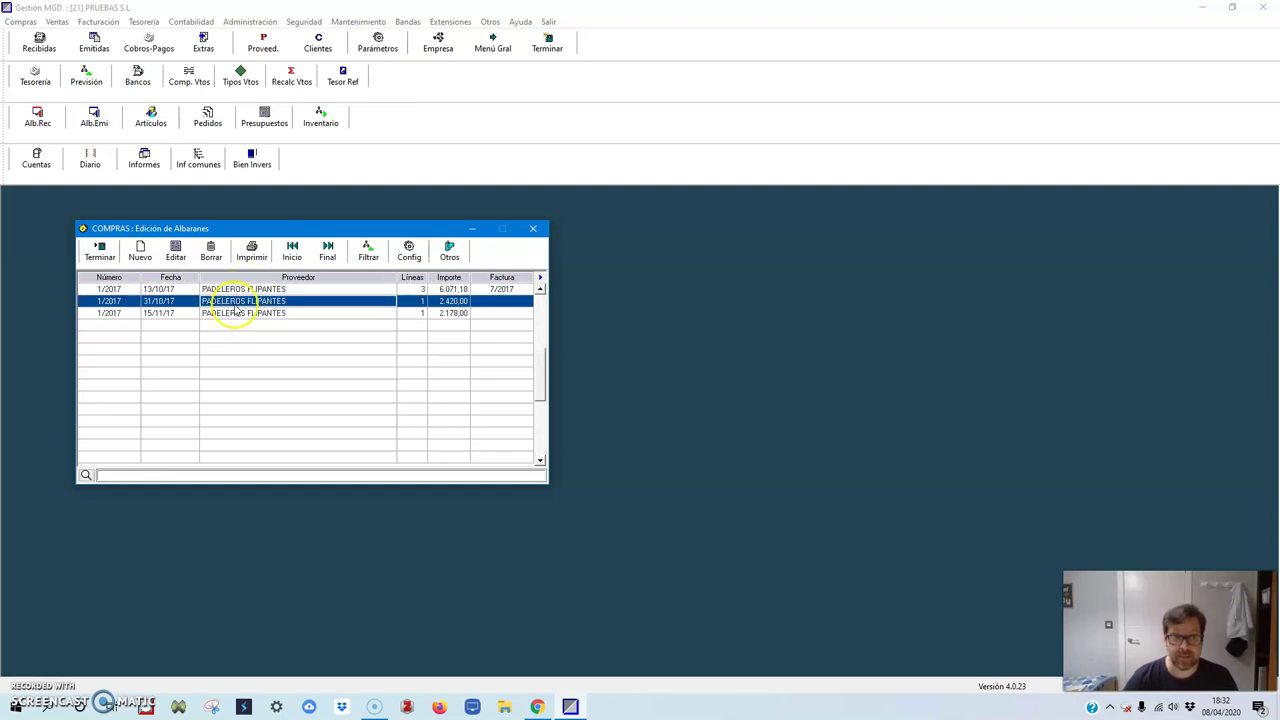
left_click(100, 255)
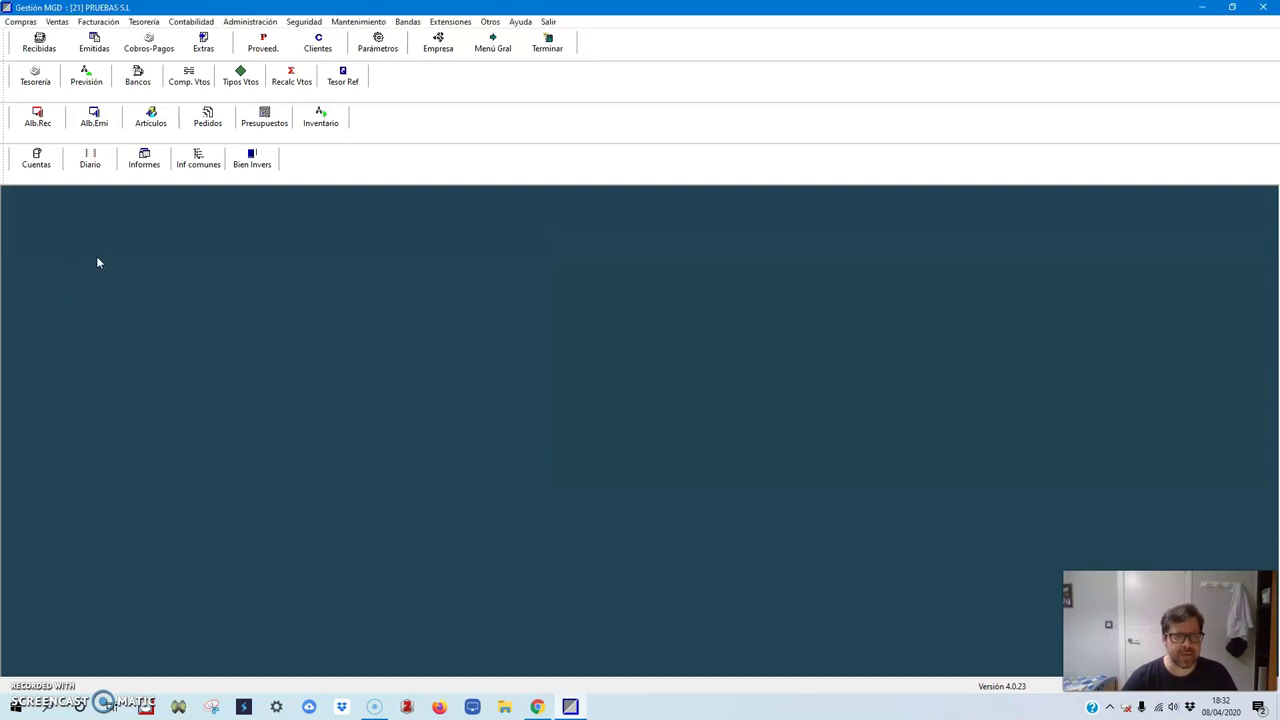
Step: Start a new sales delivery note dated 31/10/17 for the client SPORT HUELVA S.L
left_click(95, 120)
left_click(410, 250)
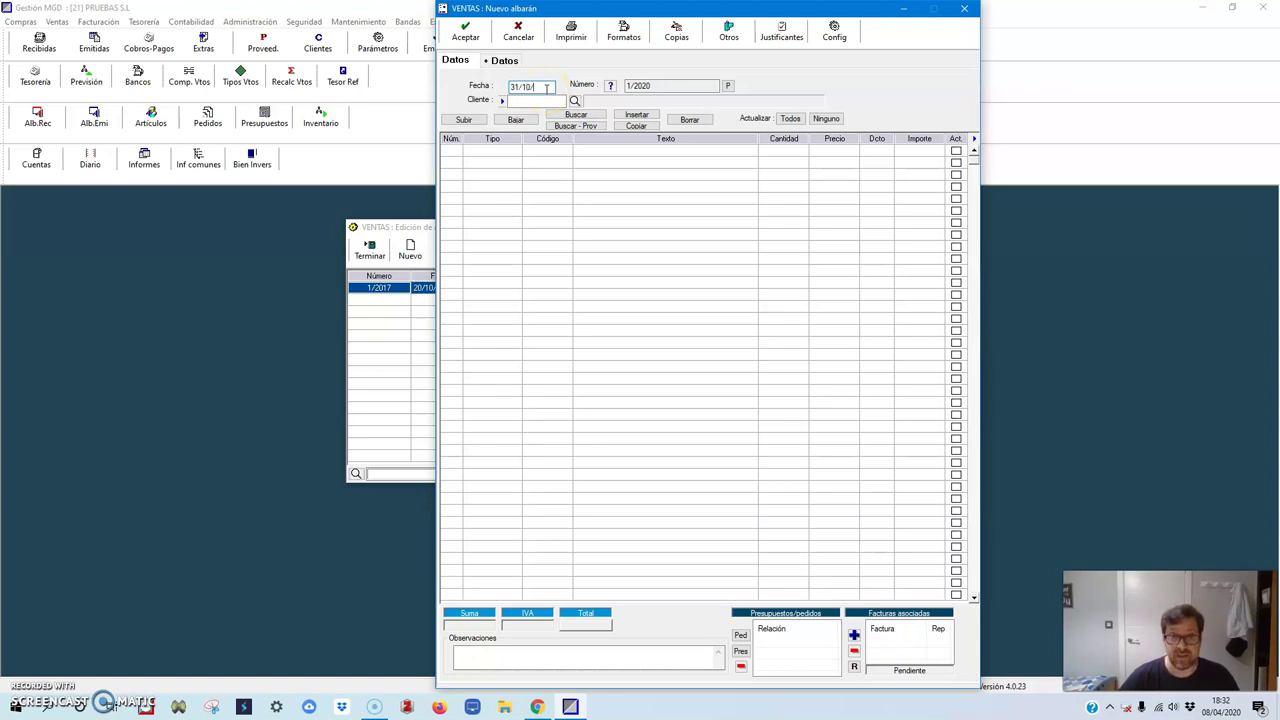
left_click(575, 115)
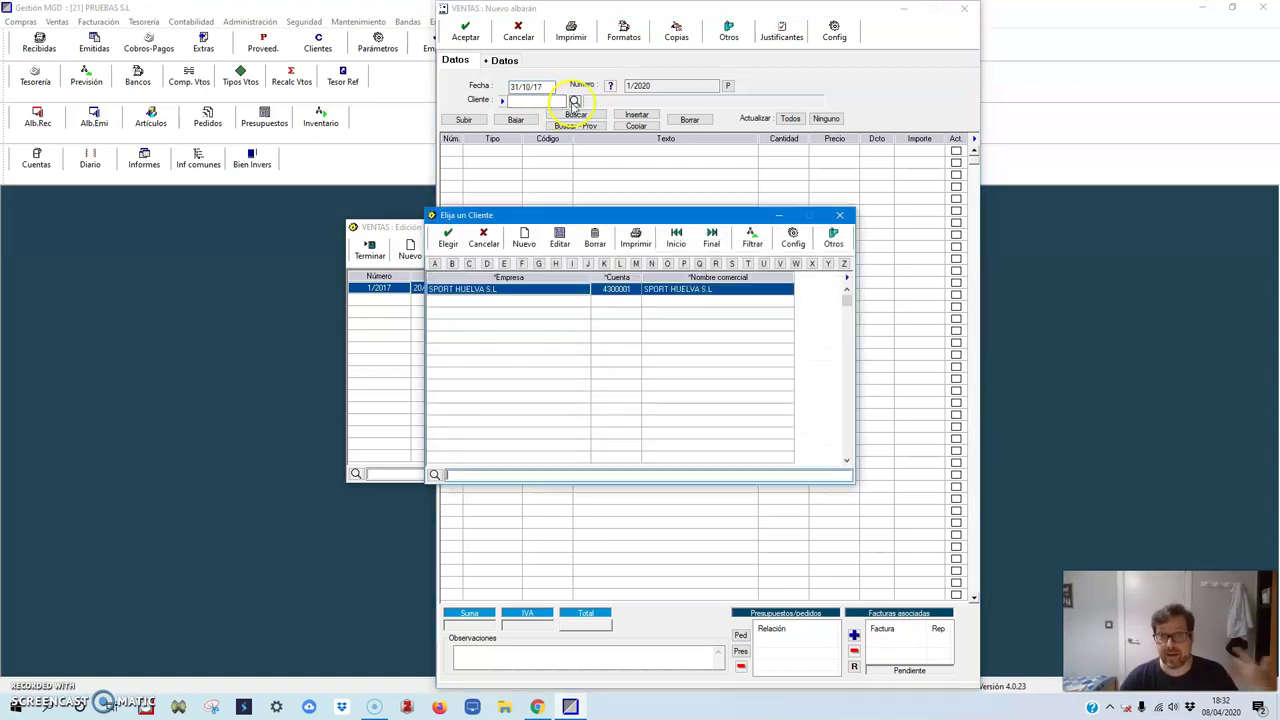
double_click(508, 290)
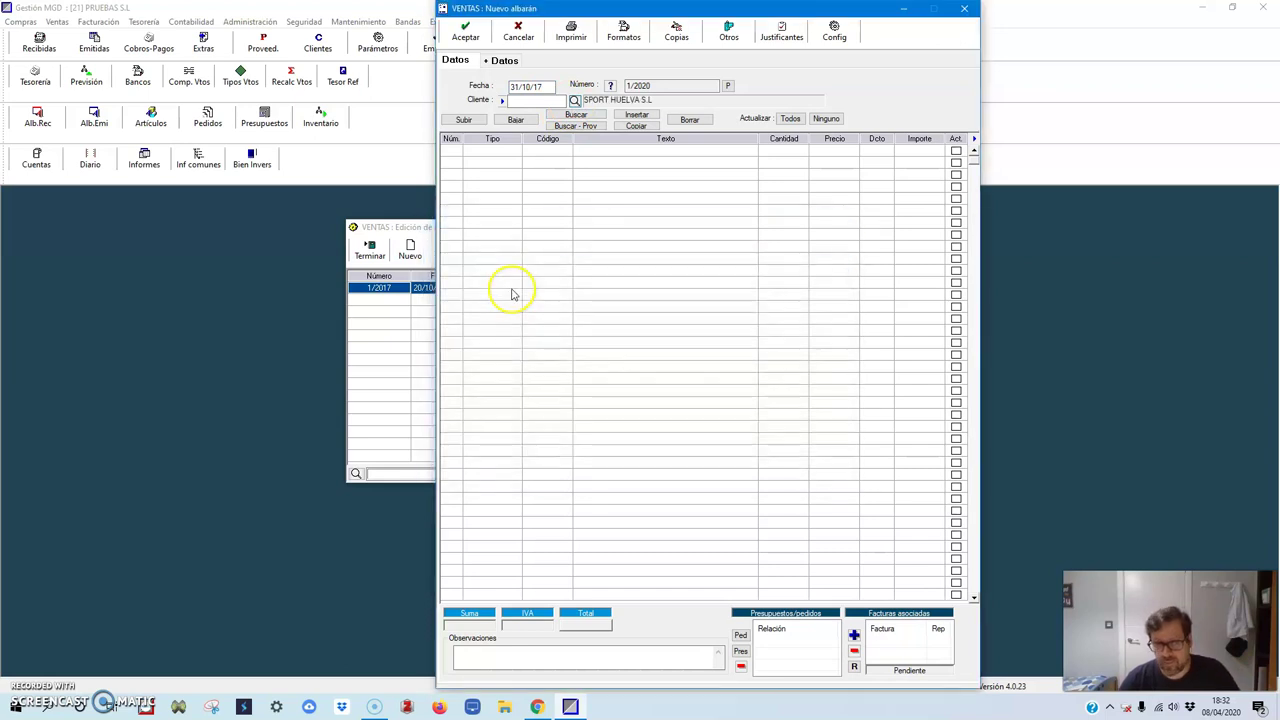
Step: Add the article PALAS YARARÁ with a quantity of 10 and save the sales delivery note
left_click(575, 115)
left_click(417, 301)
left_click(427, 238)
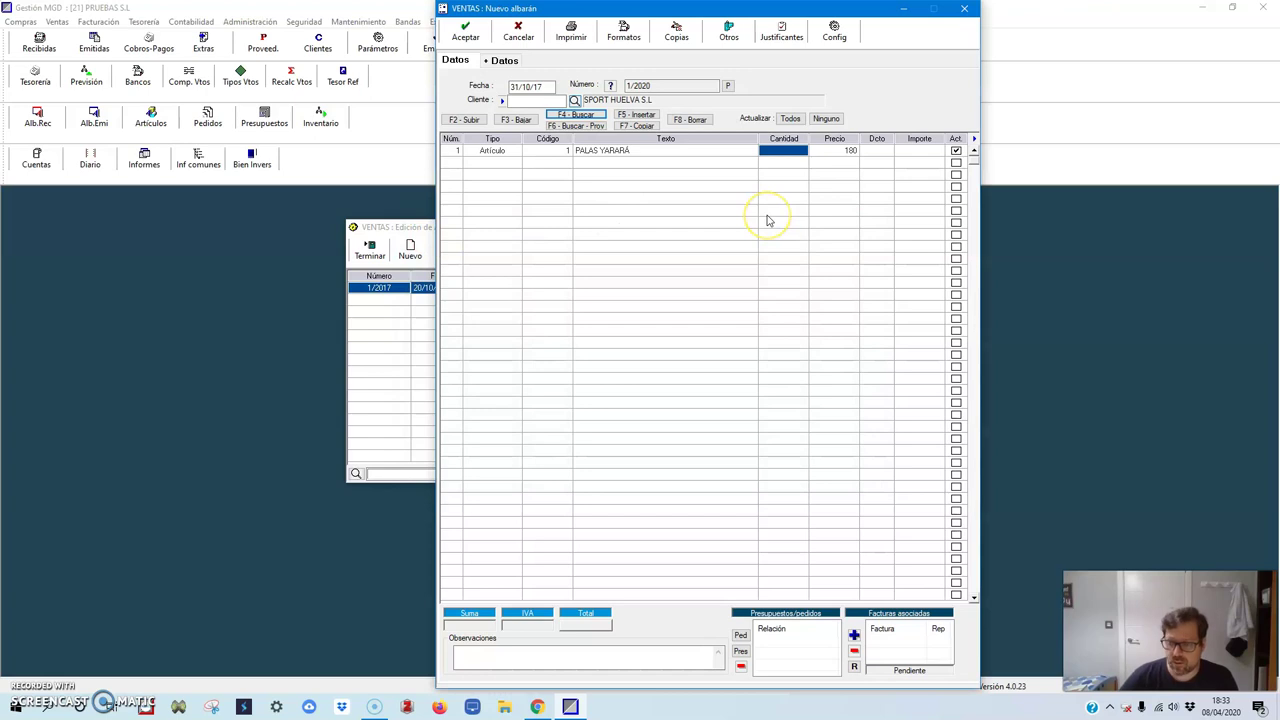
type("10")
key("Return")
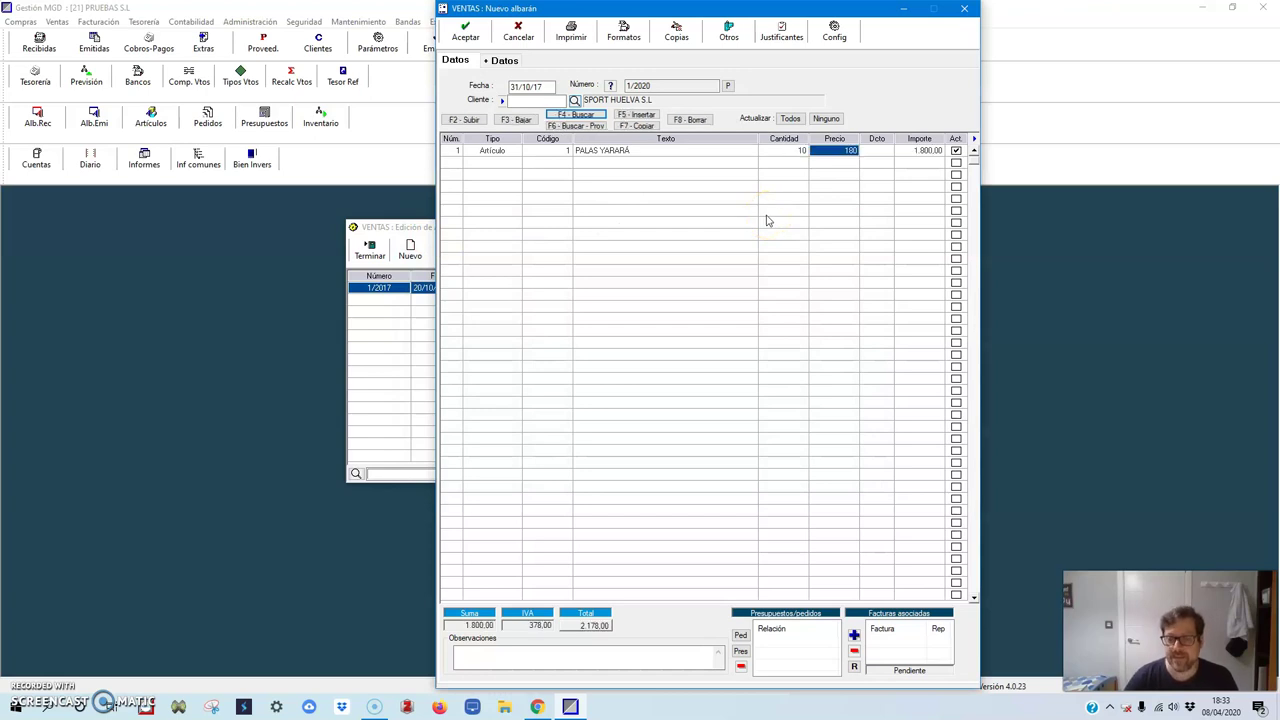
left_click(465, 32)
Step: Start another sales delivery note dated 15/11/17 for the client SPORT HUELVA S.L
left_click(410, 248)
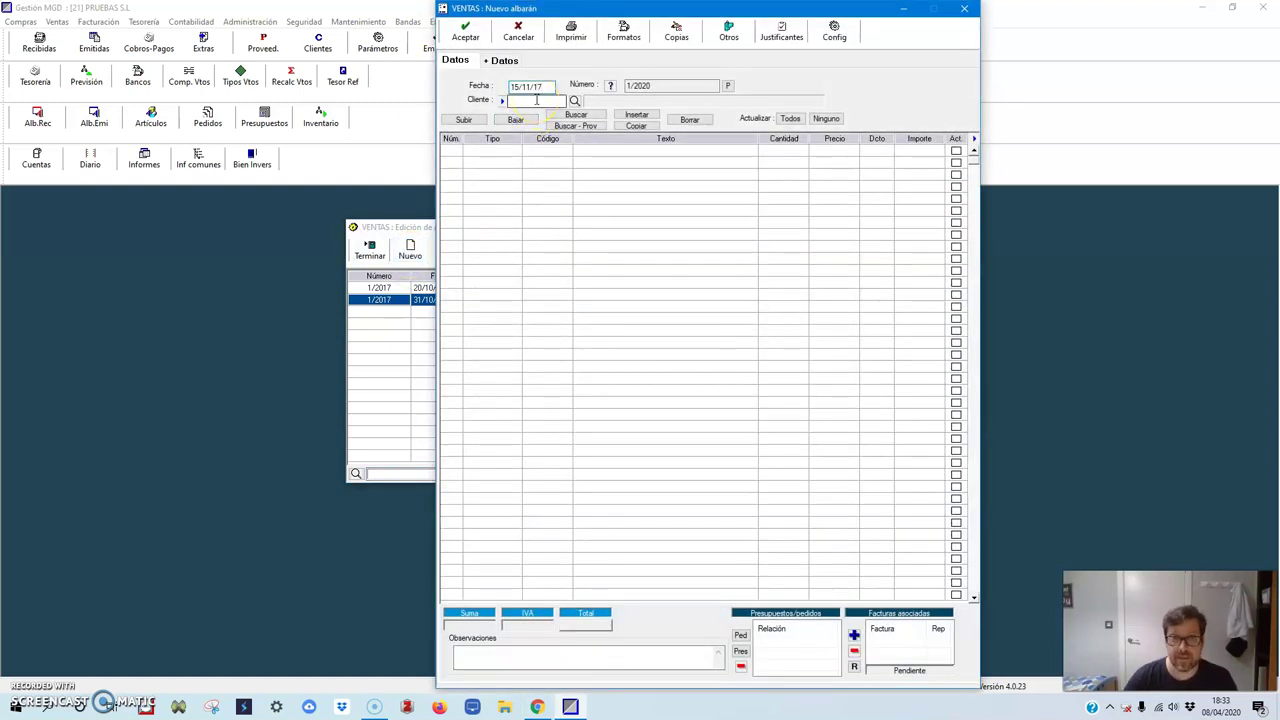
left_click(574, 101)
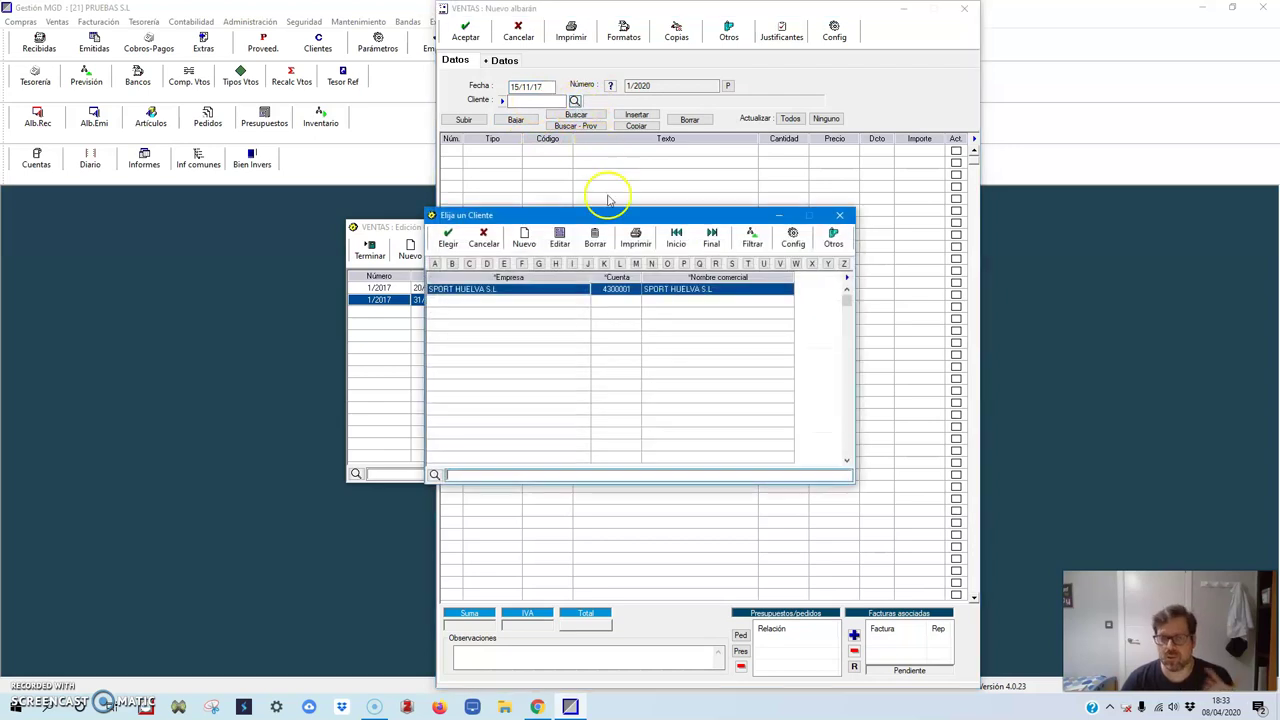
double_click(569, 288)
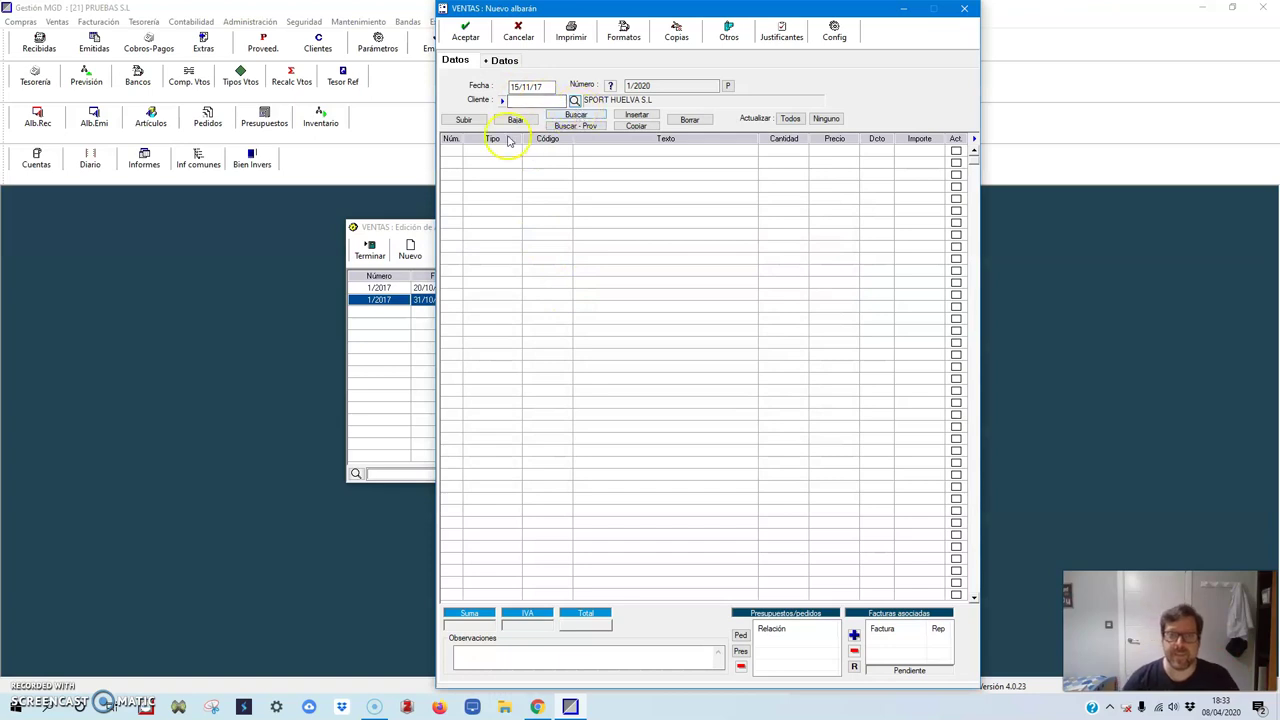
Step: Add 10 units of PALAS BELCHER to the sales delivery note, then save it and close the sales list
left_click(577, 116)
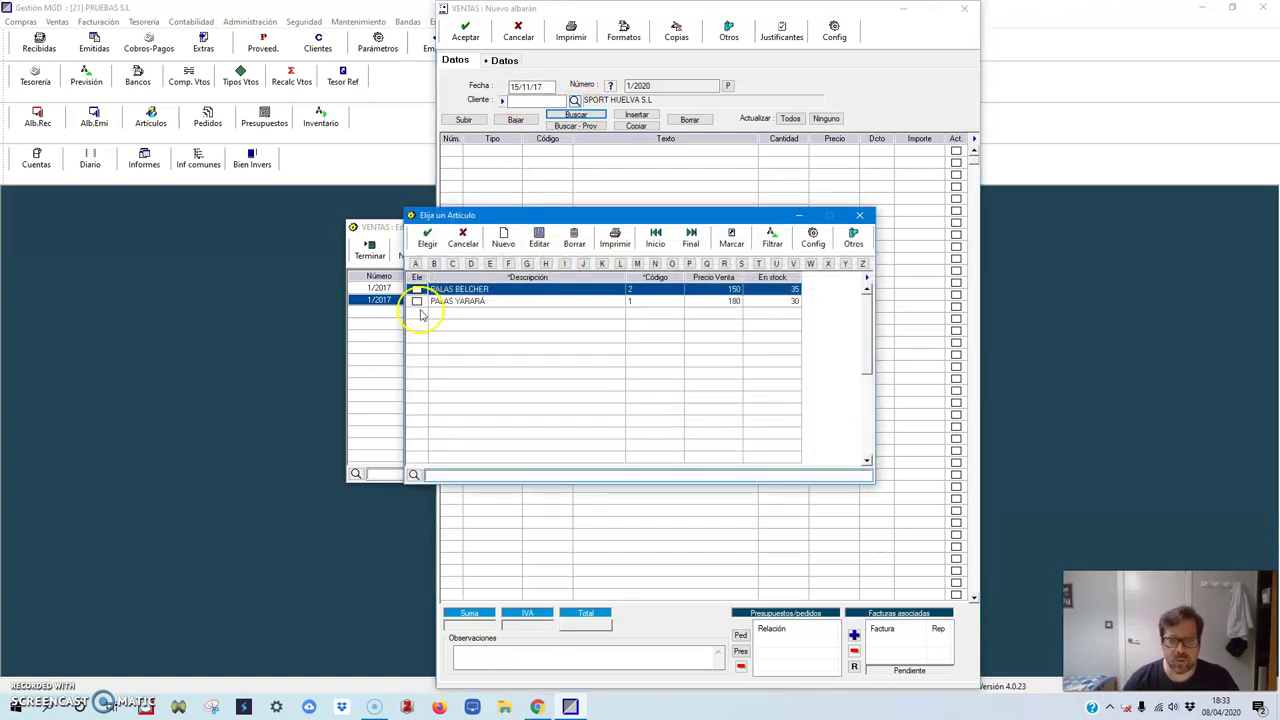
left_click(428, 245)
type("10")
left_click(805, 163)
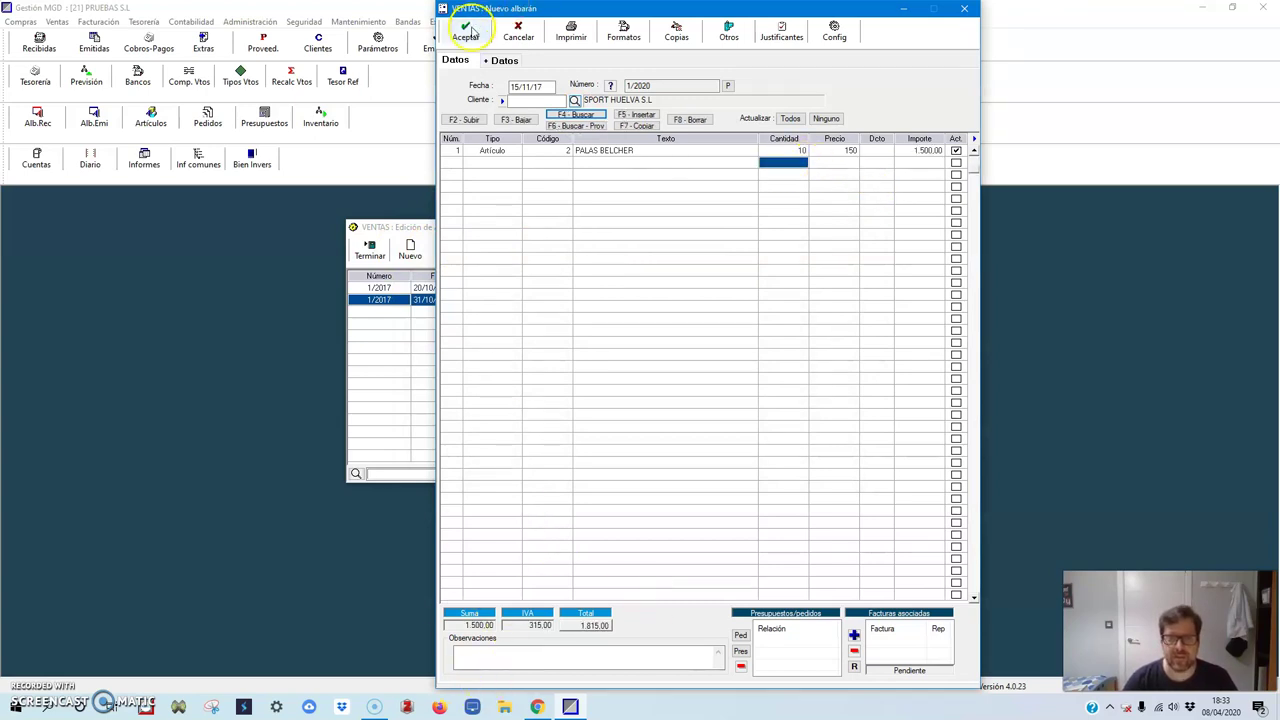
left_click(469, 31)
left_click(563, 252)
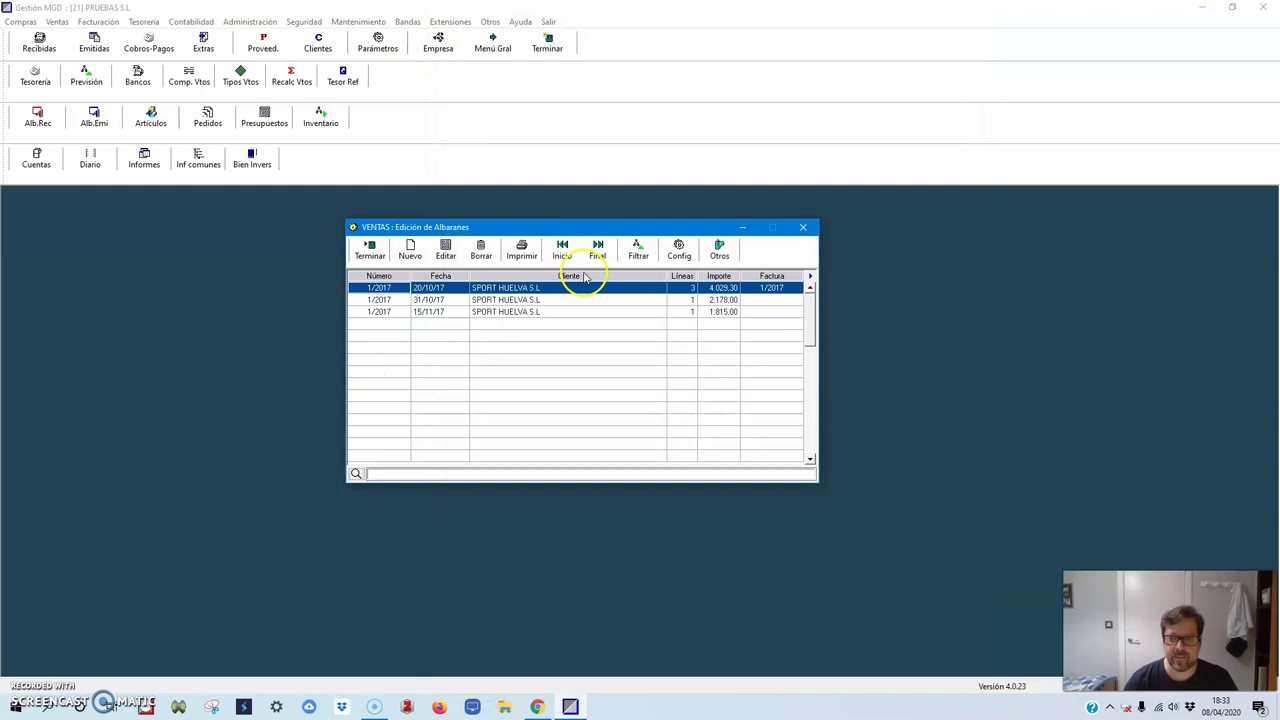
left_click(370, 250)
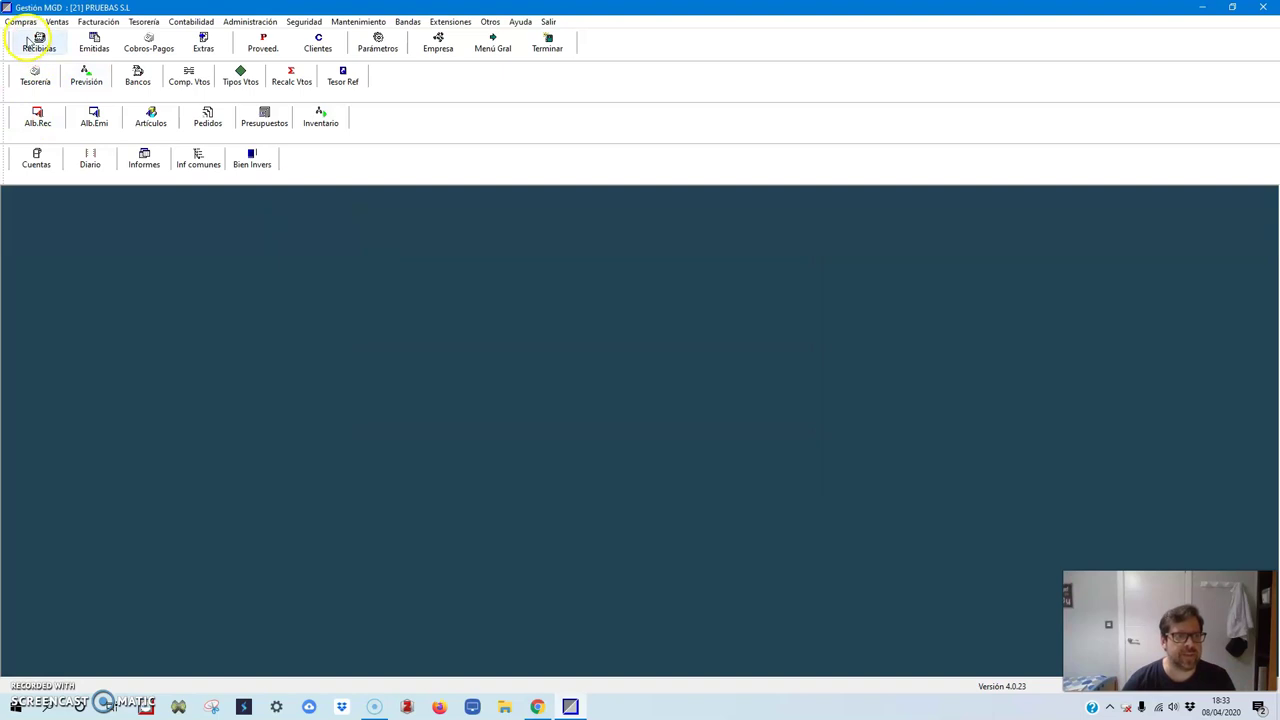
Step: Review the purchase delivery notes and the sales delivery notes, closing each list
left_click(37, 118)
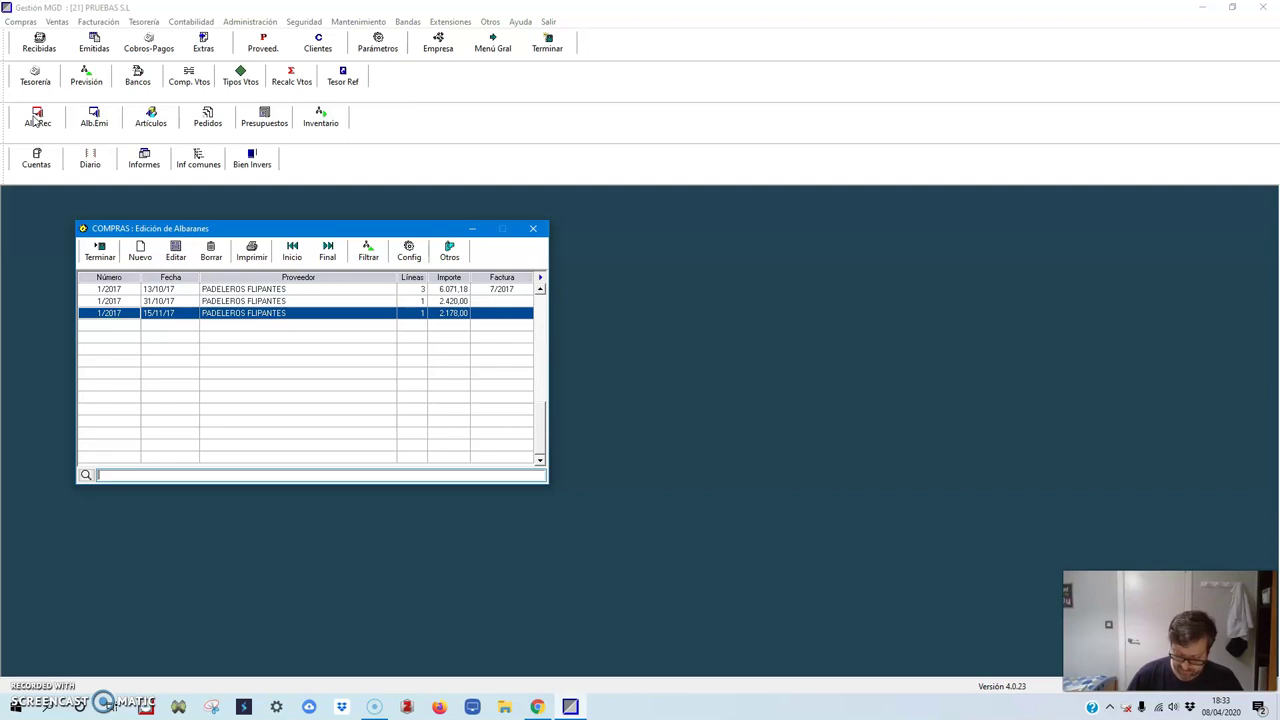
left_click(100, 250)
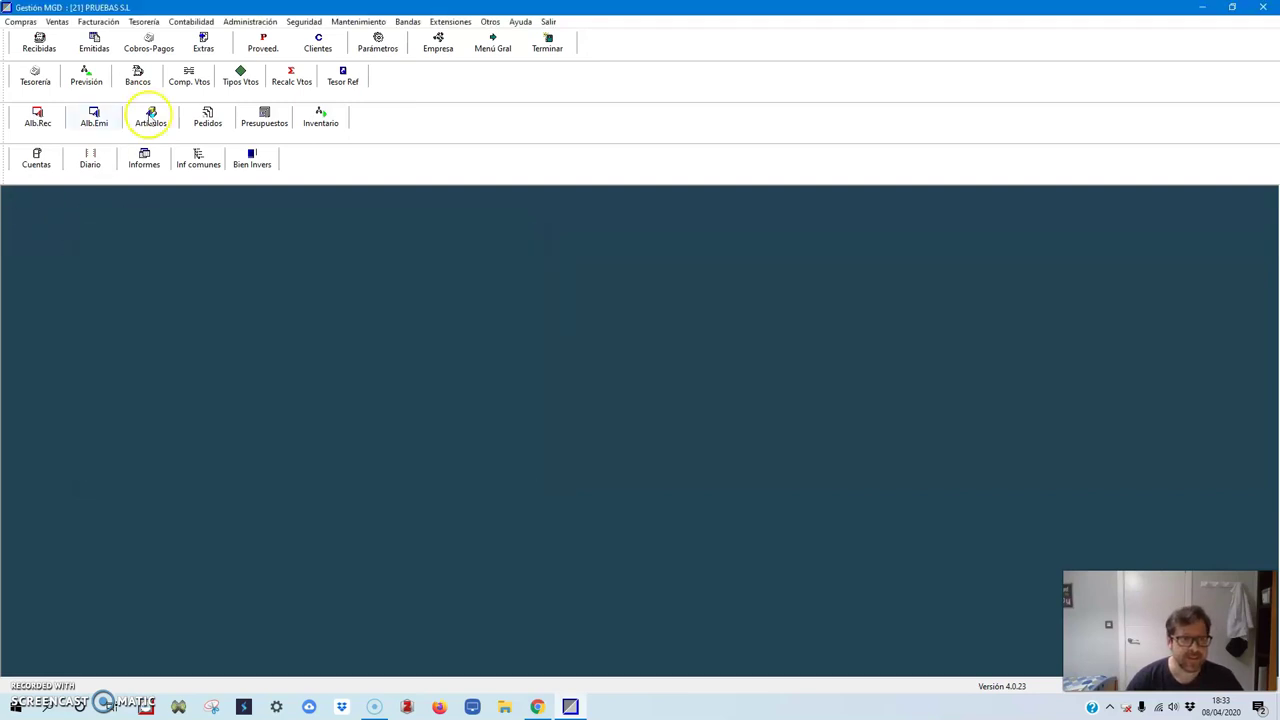
left_click(104, 125)
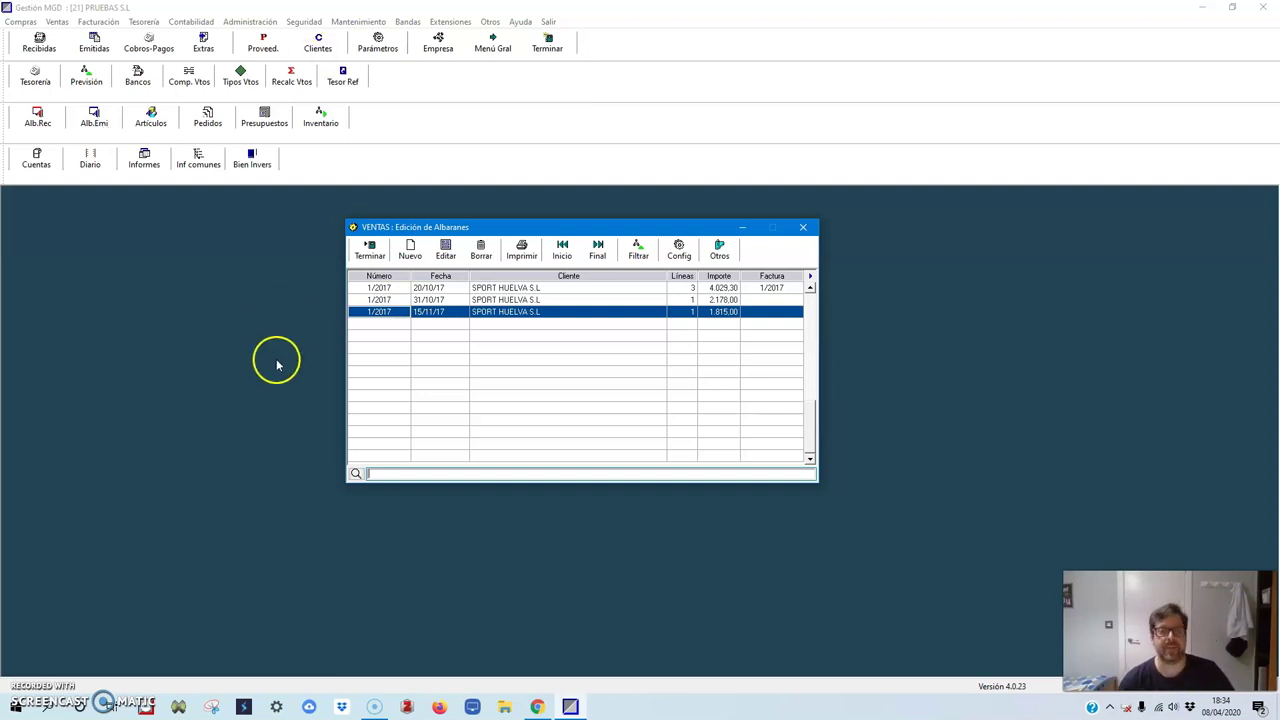
left_click(369, 250)
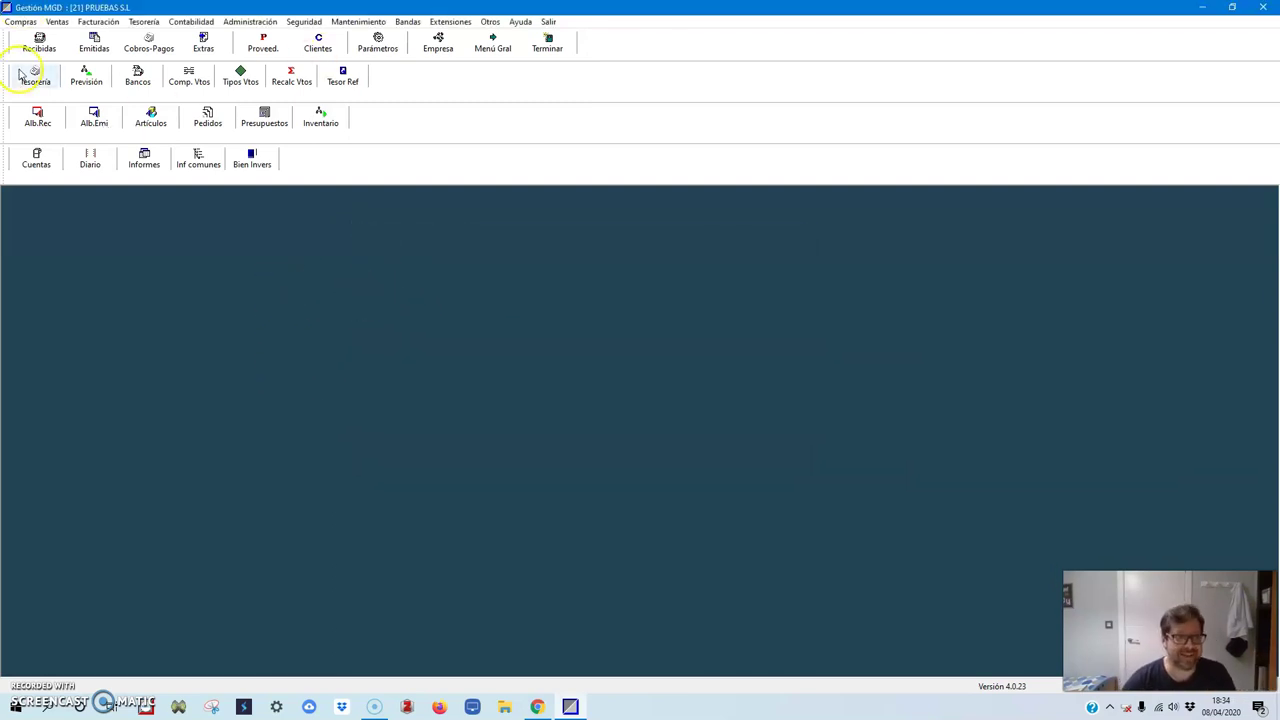
Step: Open the received invoices and start a new one for the supplier PADELEROS FLIPANTES
left_click(40, 45)
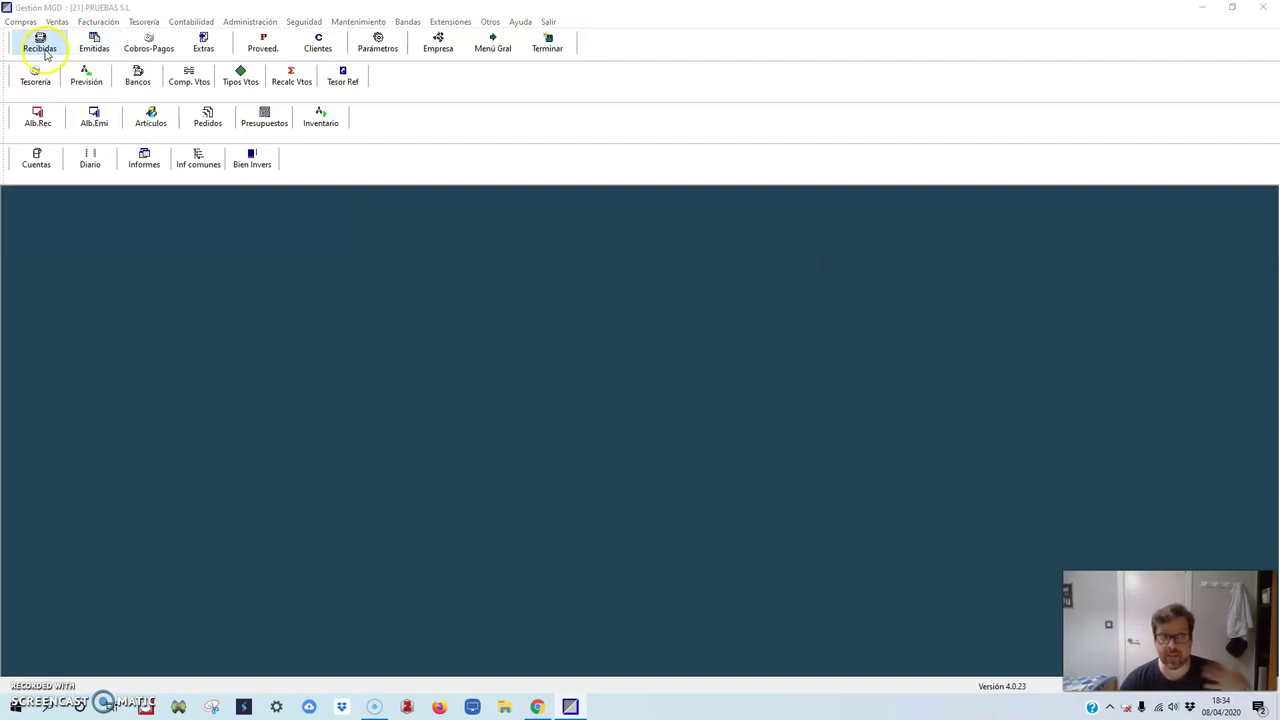
left_click_drag(160, 222, 318, 228)
left_click(305, 243)
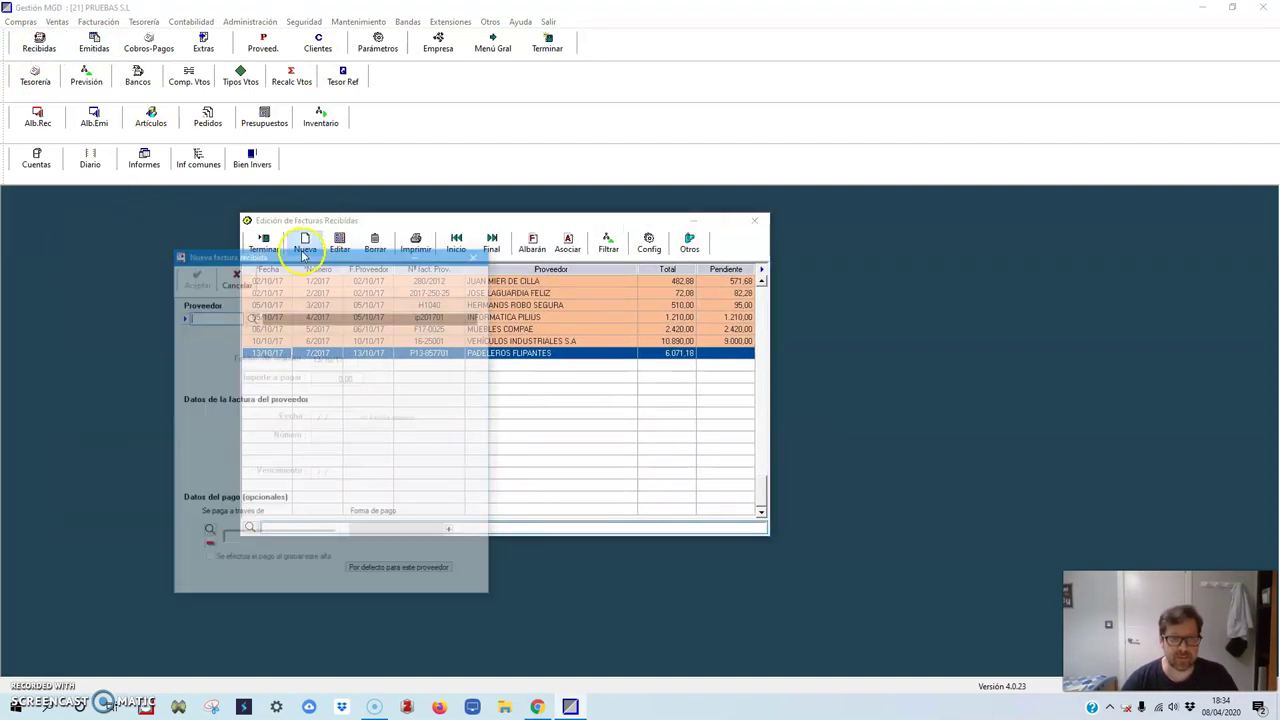
left_click(250, 316)
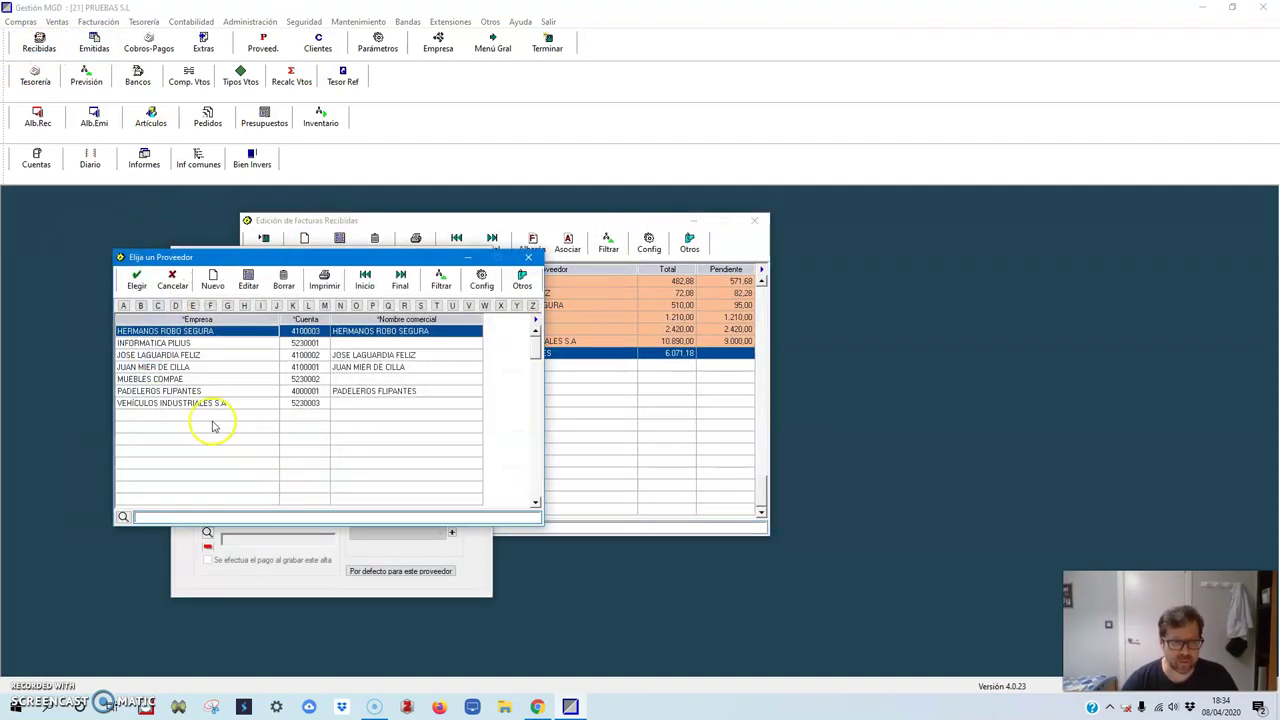
double_click(190, 389)
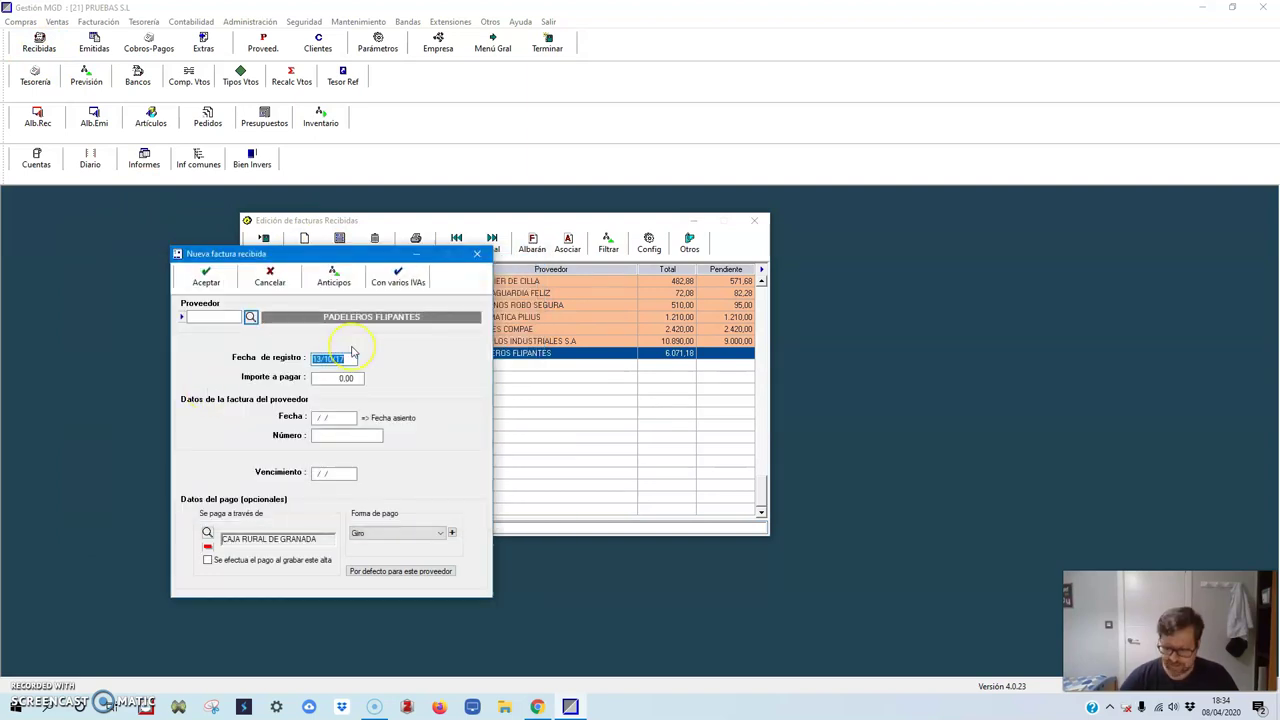
Step: Set registration and invoice dates to 31/10/17, amount 2.420,00, number 5646135 and due date 30/11/17, then accept the received invoice's initial data
key("Return")
type("2.420")
key("Return")
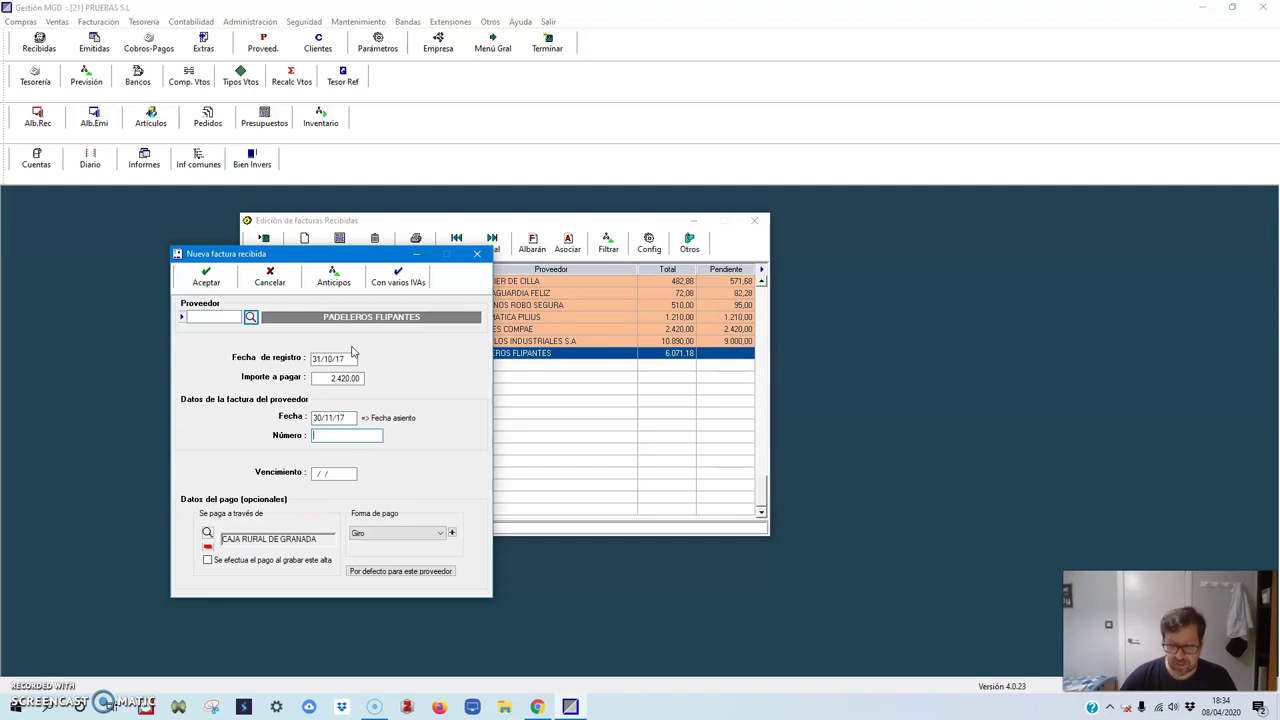
key("Return")
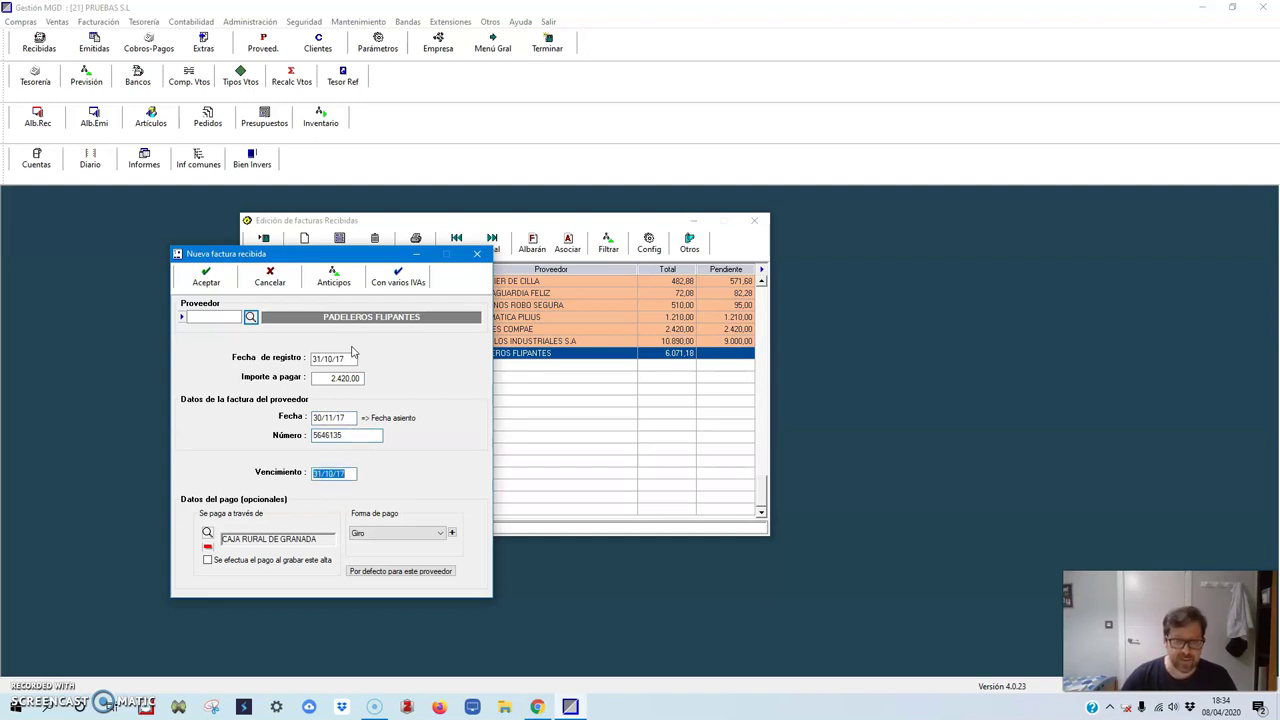
left_click(352, 418)
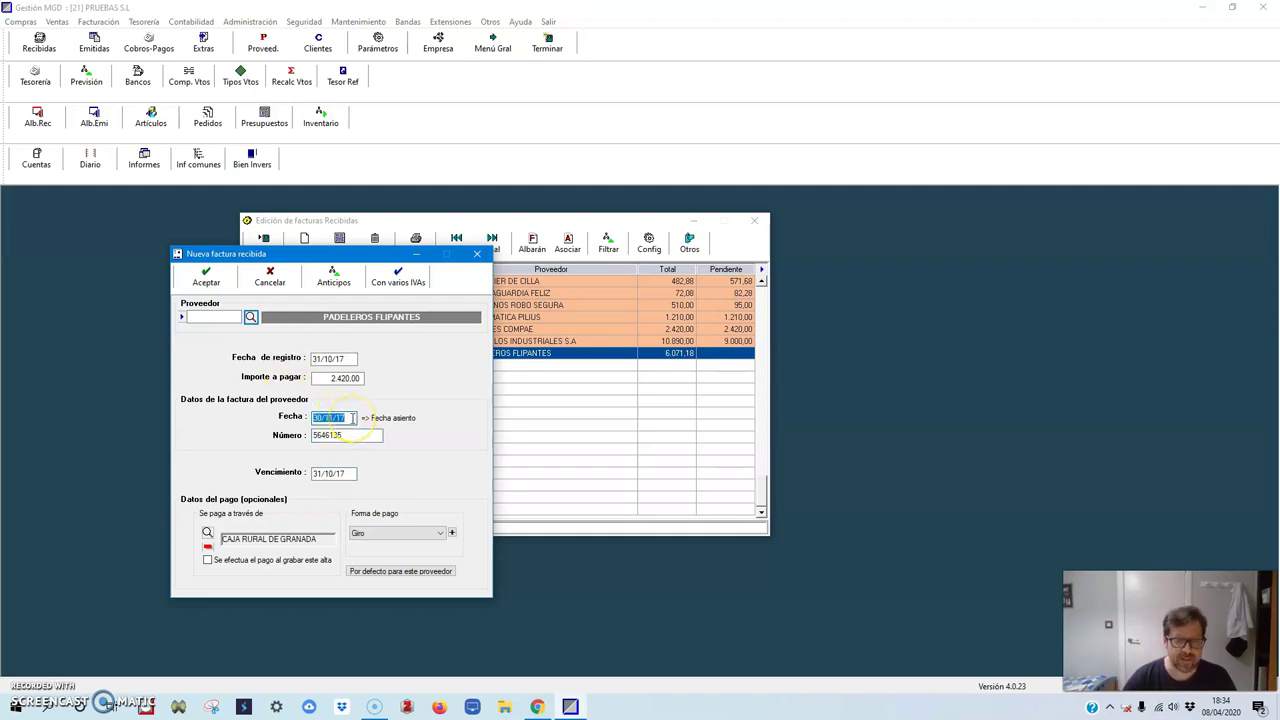
type("31")
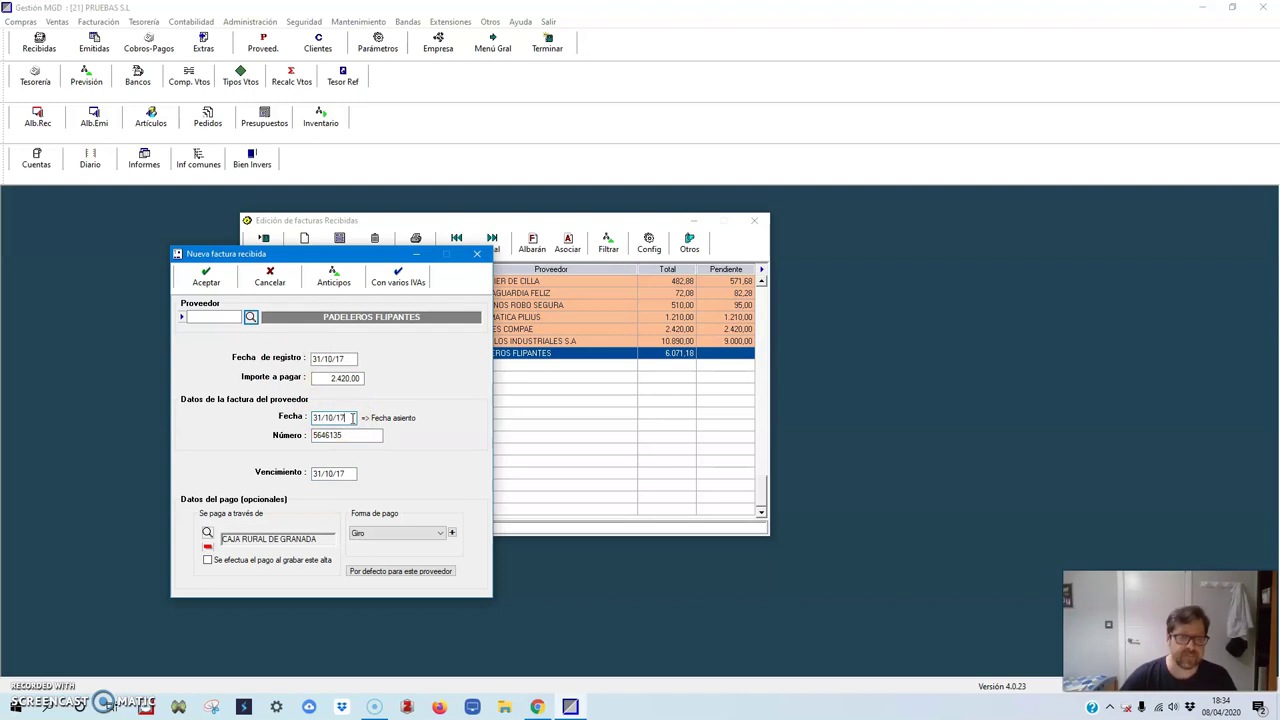
key("Return")
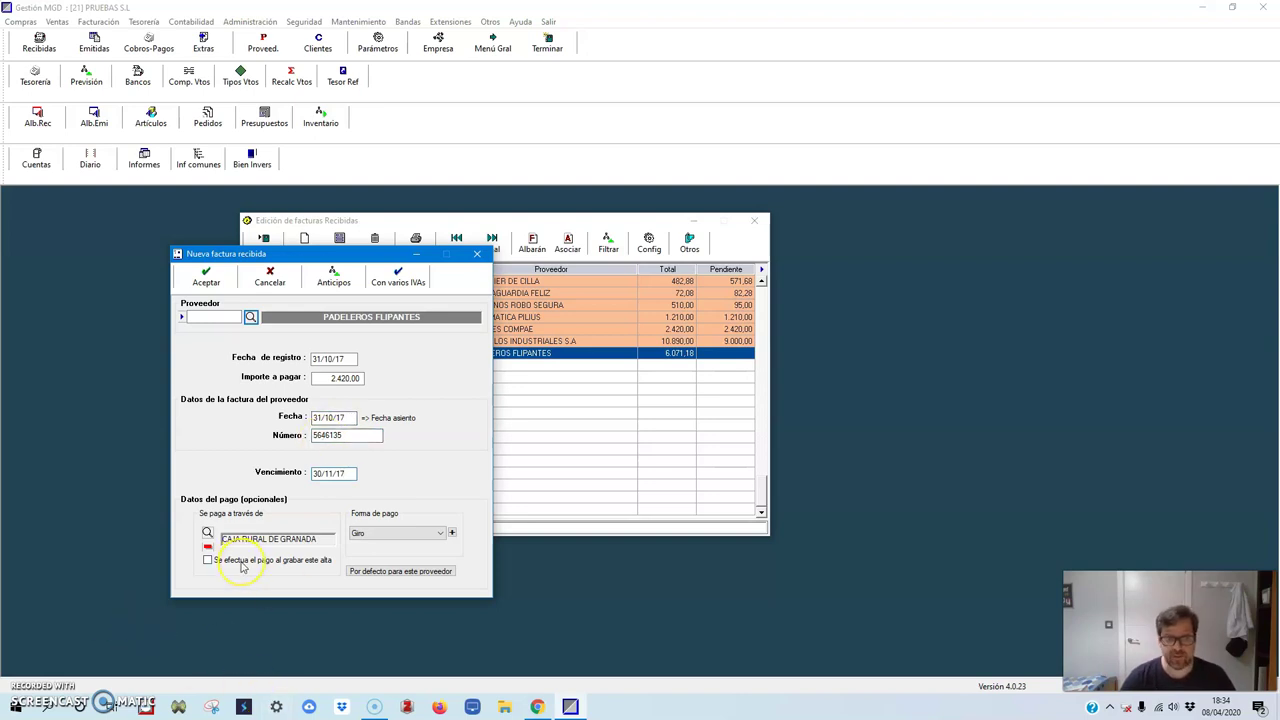
left_click(207, 280)
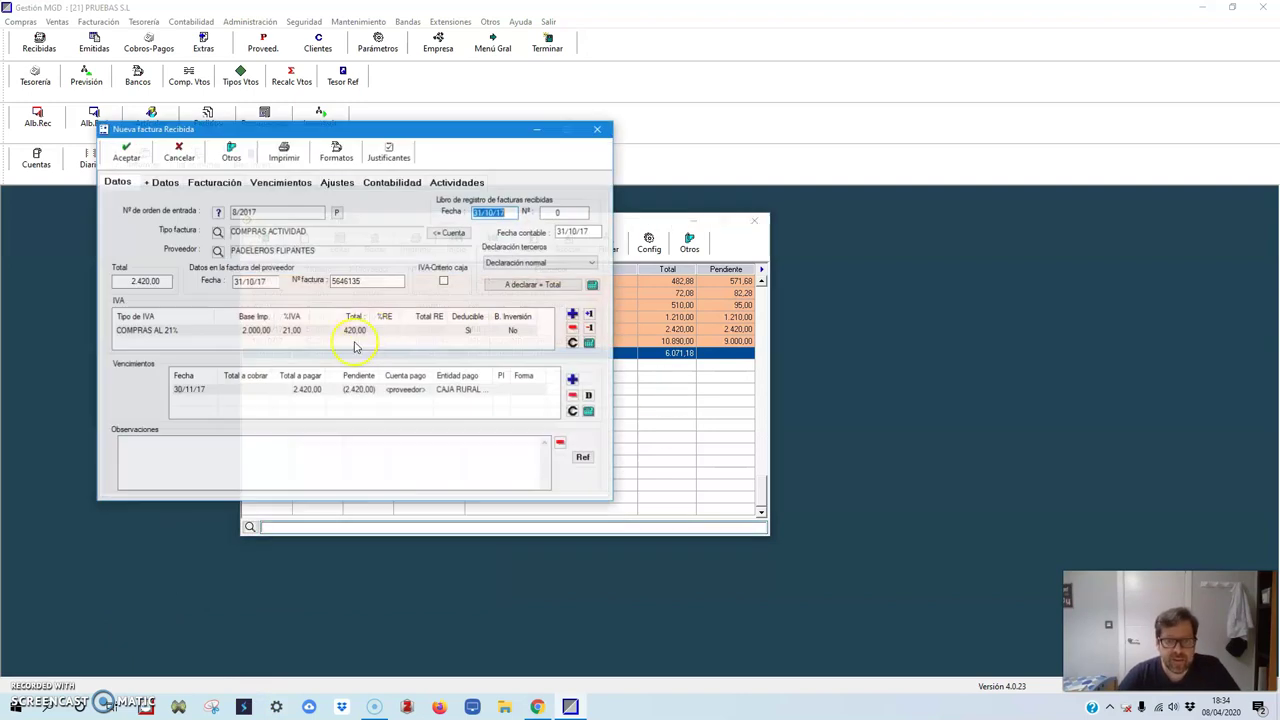
Step: Assign the COMPRAS DE YARARÁ account to the received invoice and save it
left_click(449, 233)
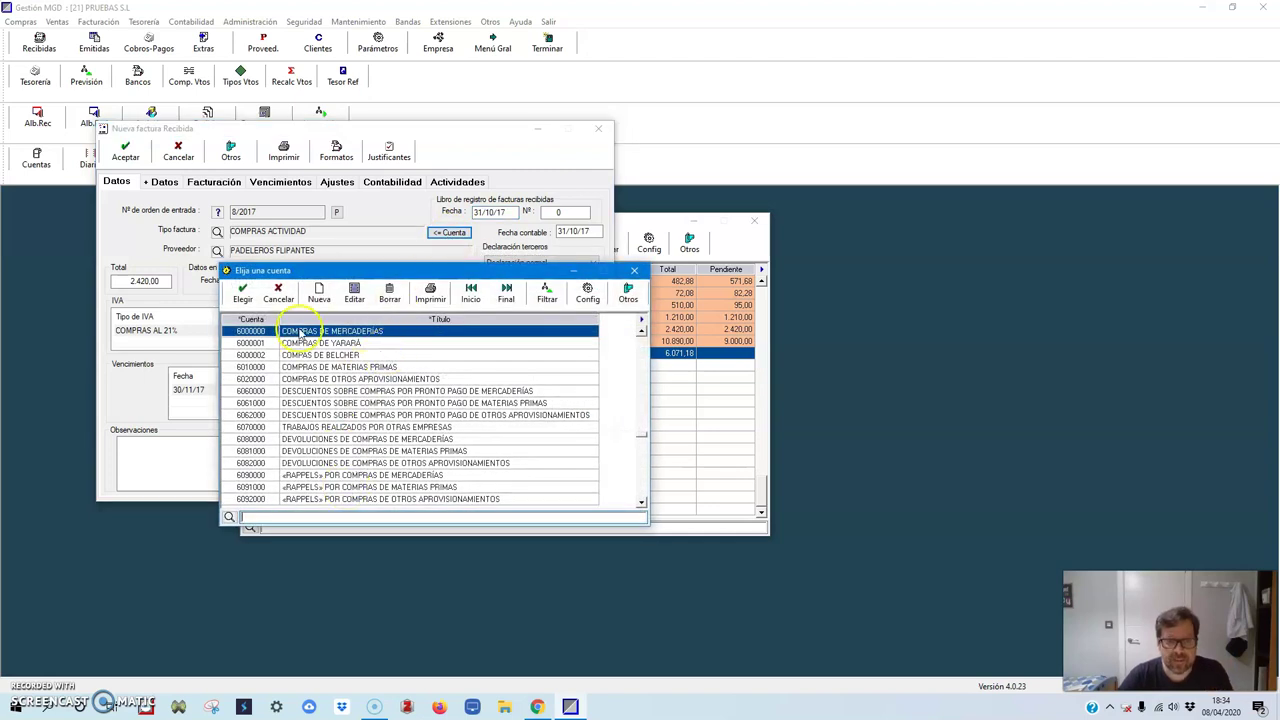
double_click(320, 345)
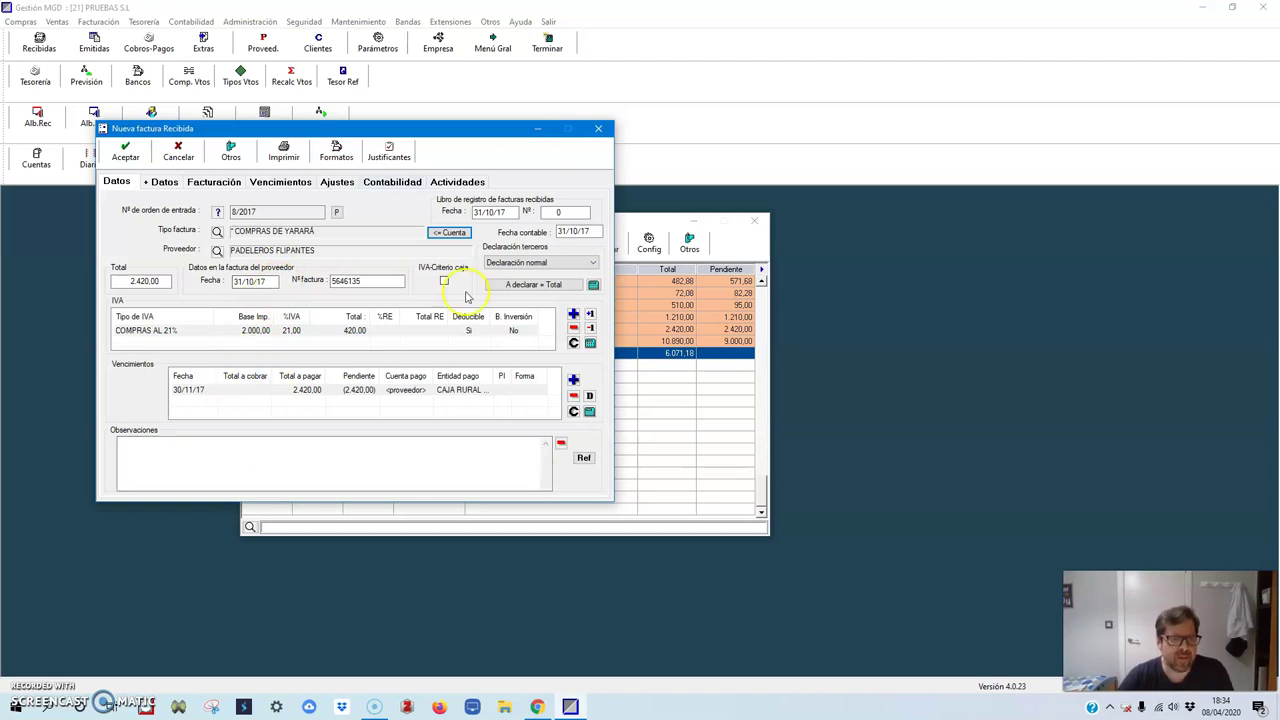
left_click(125, 152)
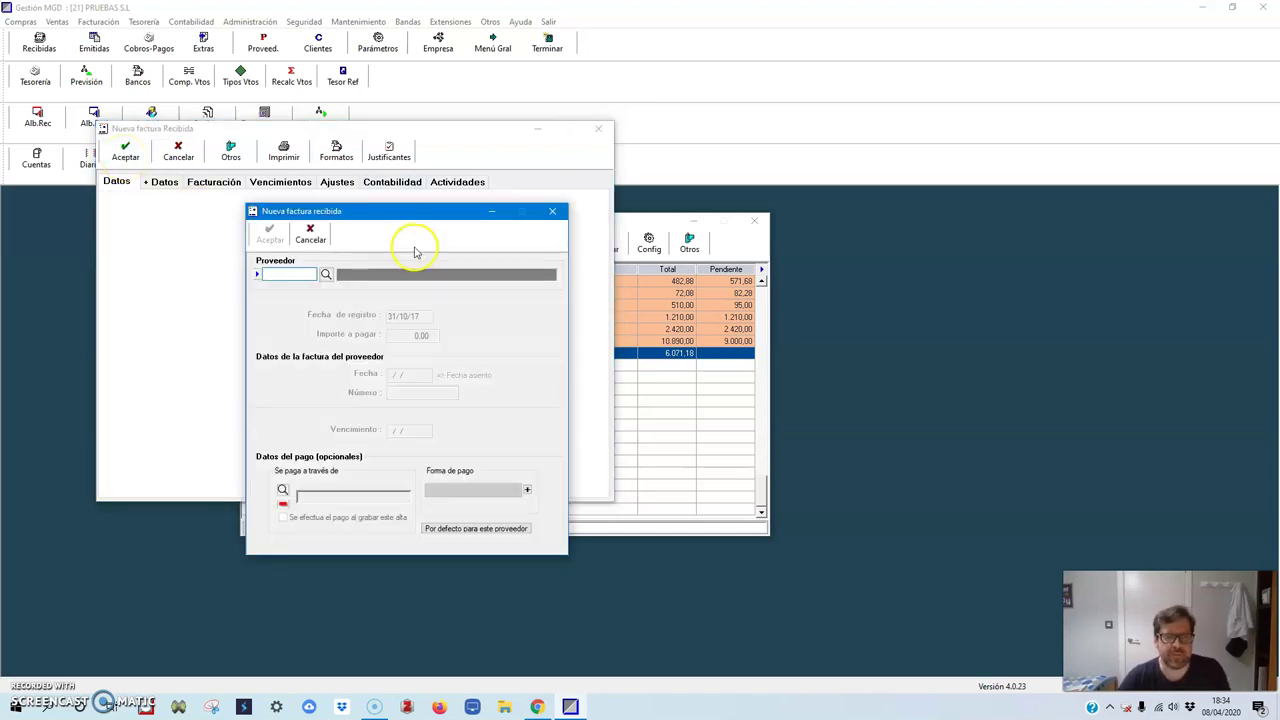
left_click(326, 274)
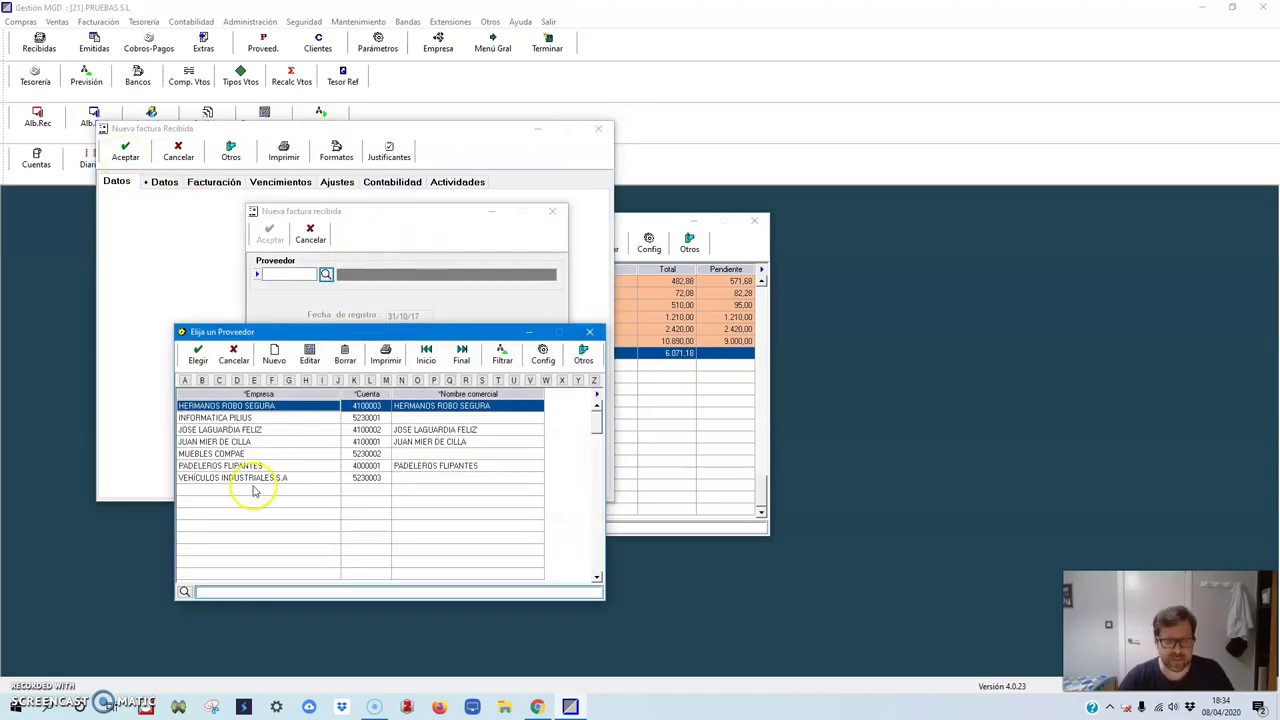
double_click(248, 467)
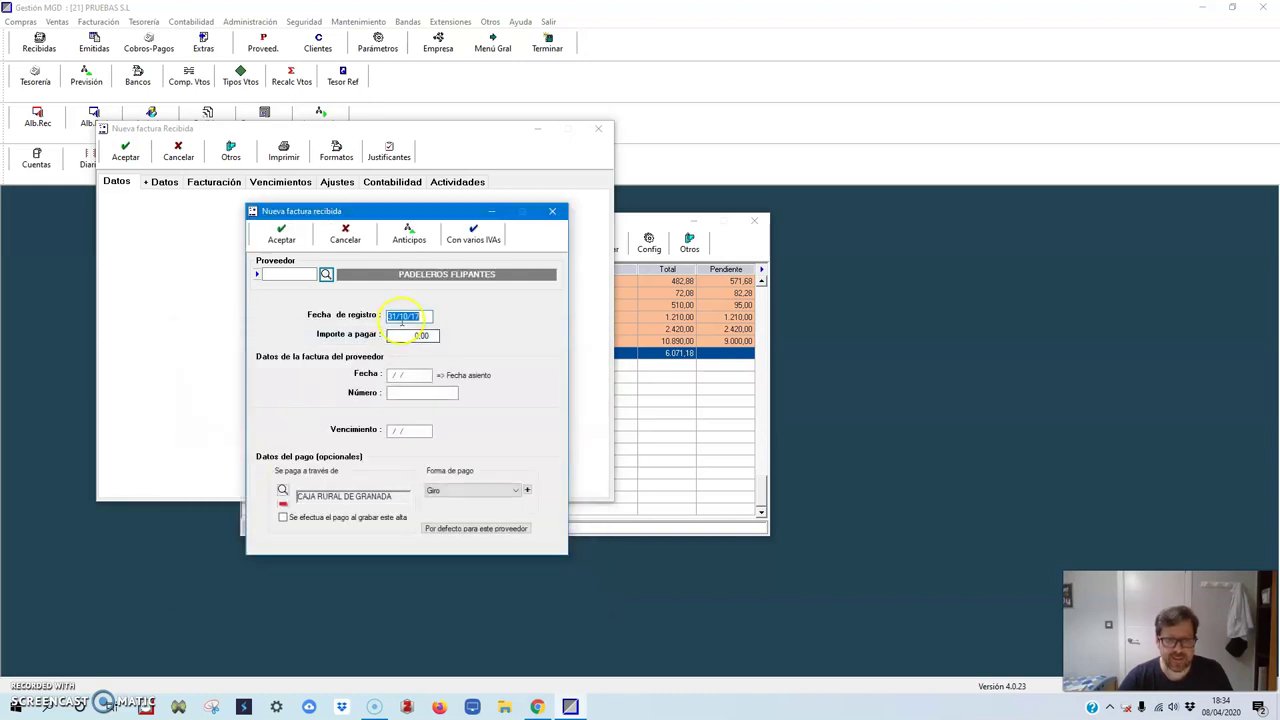
key("Return")
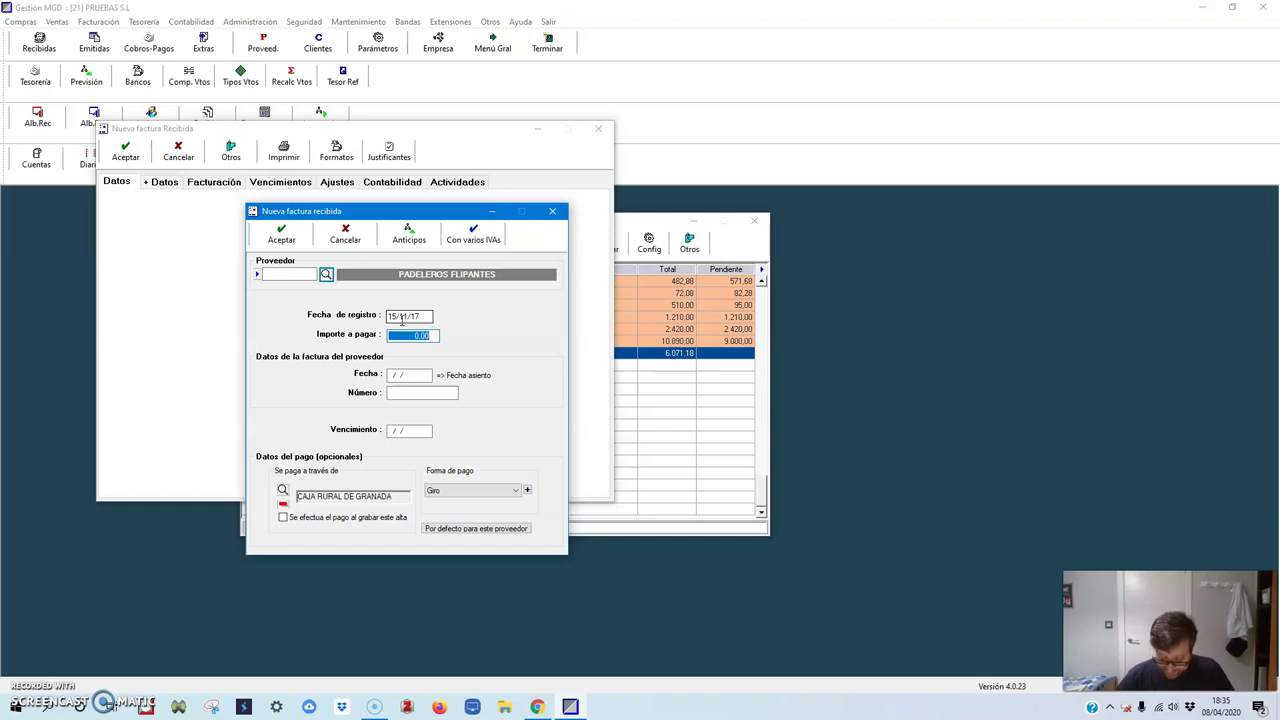
type("2.178")
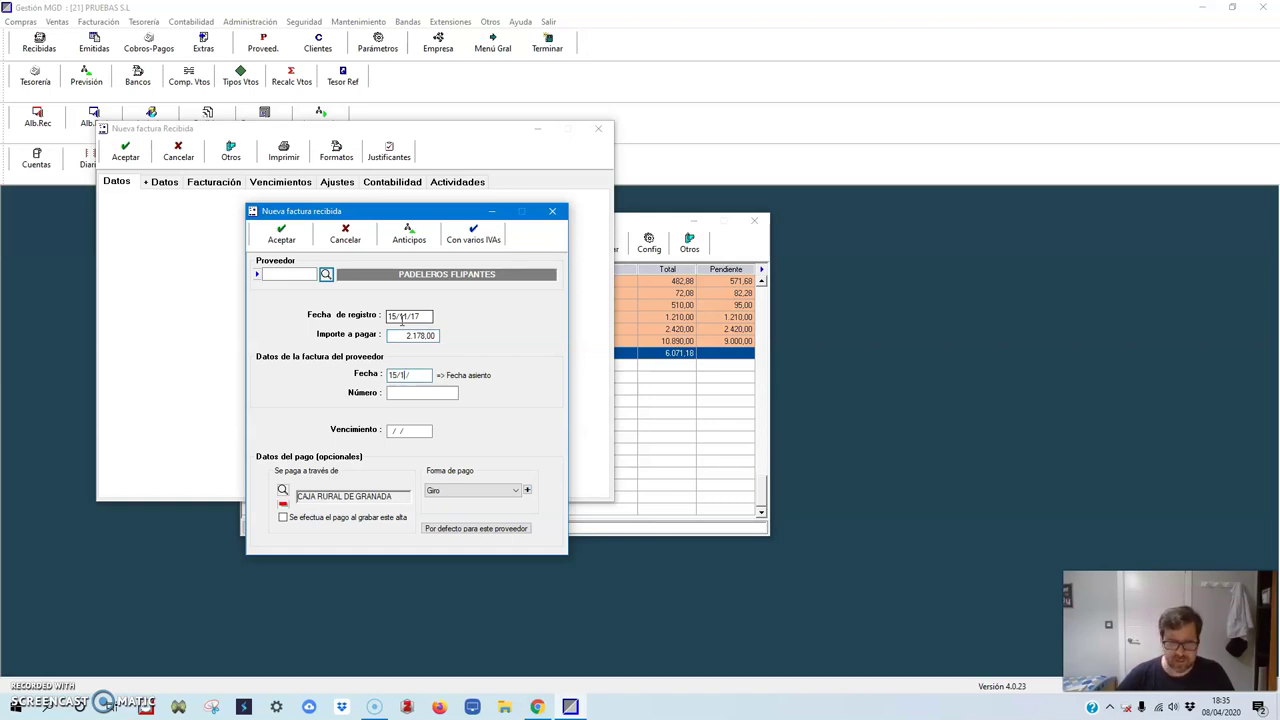
key("Tab")
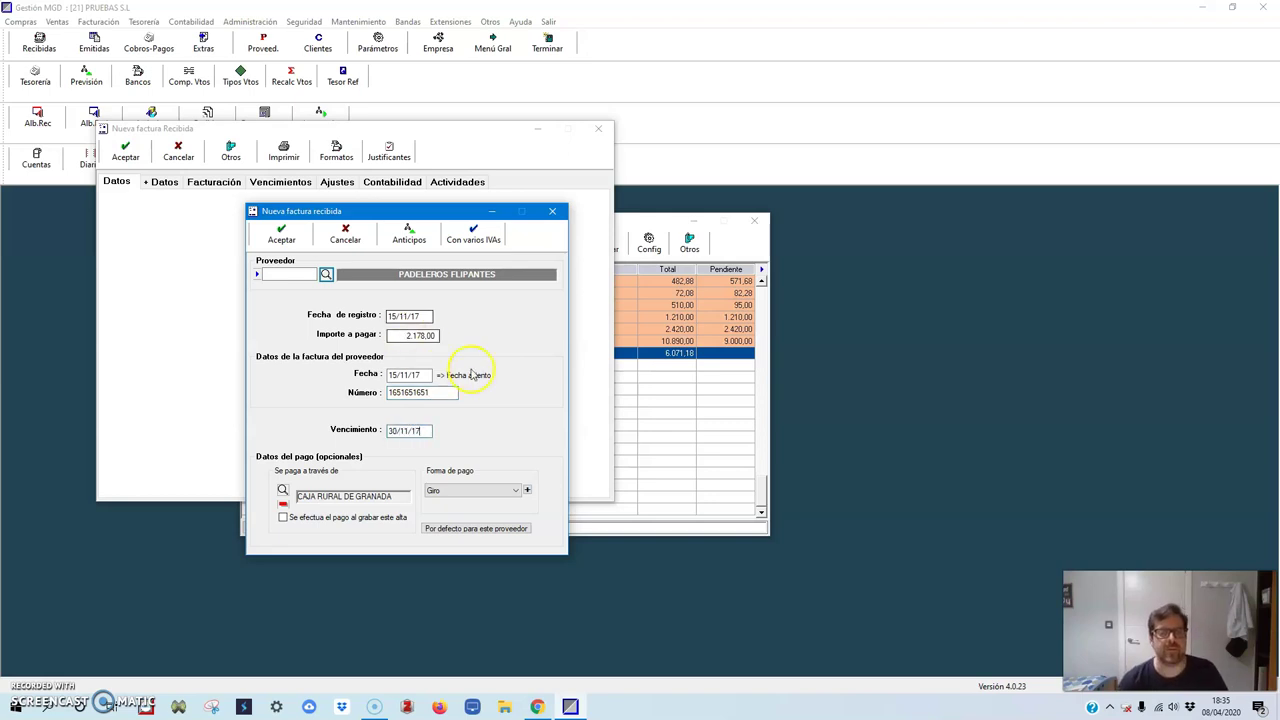
left_click(282, 238)
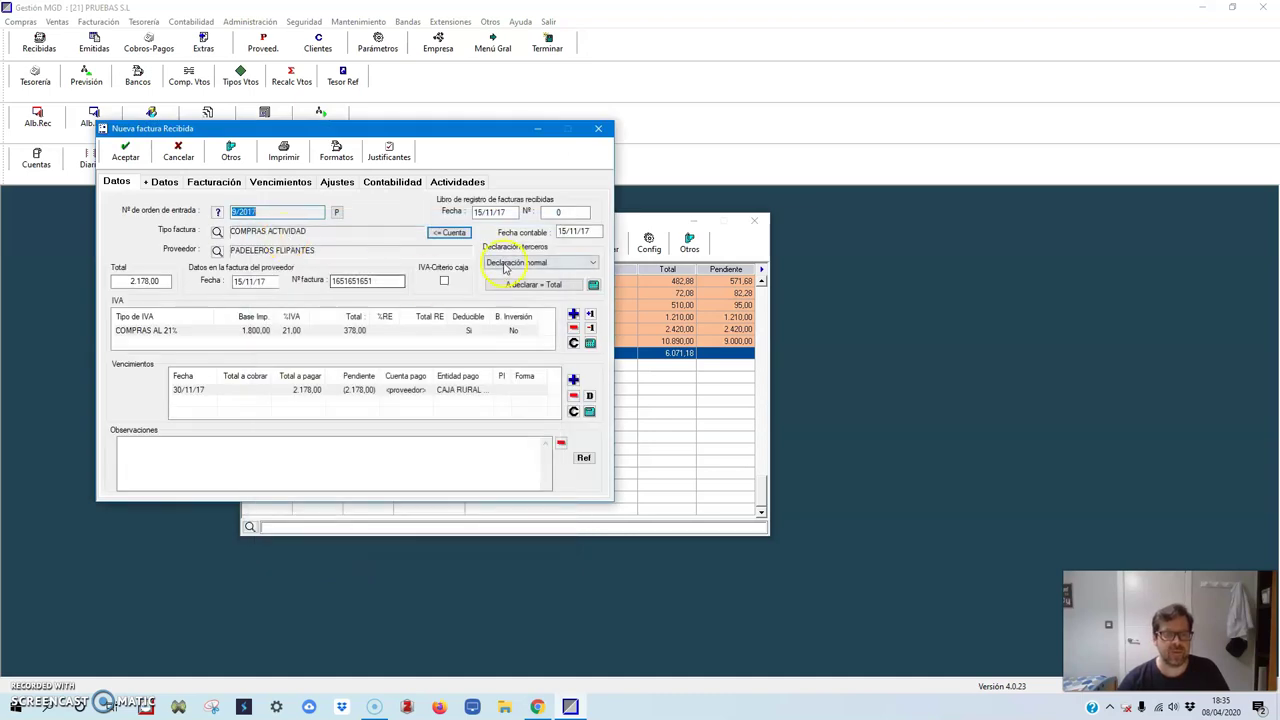
Step: Assign the COMPAS DE BELCHER account and the delivery note dated 15/11/17 to the received invoice, then save it and end invoice entry
left_click(447, 232)
double_click(316, 355)
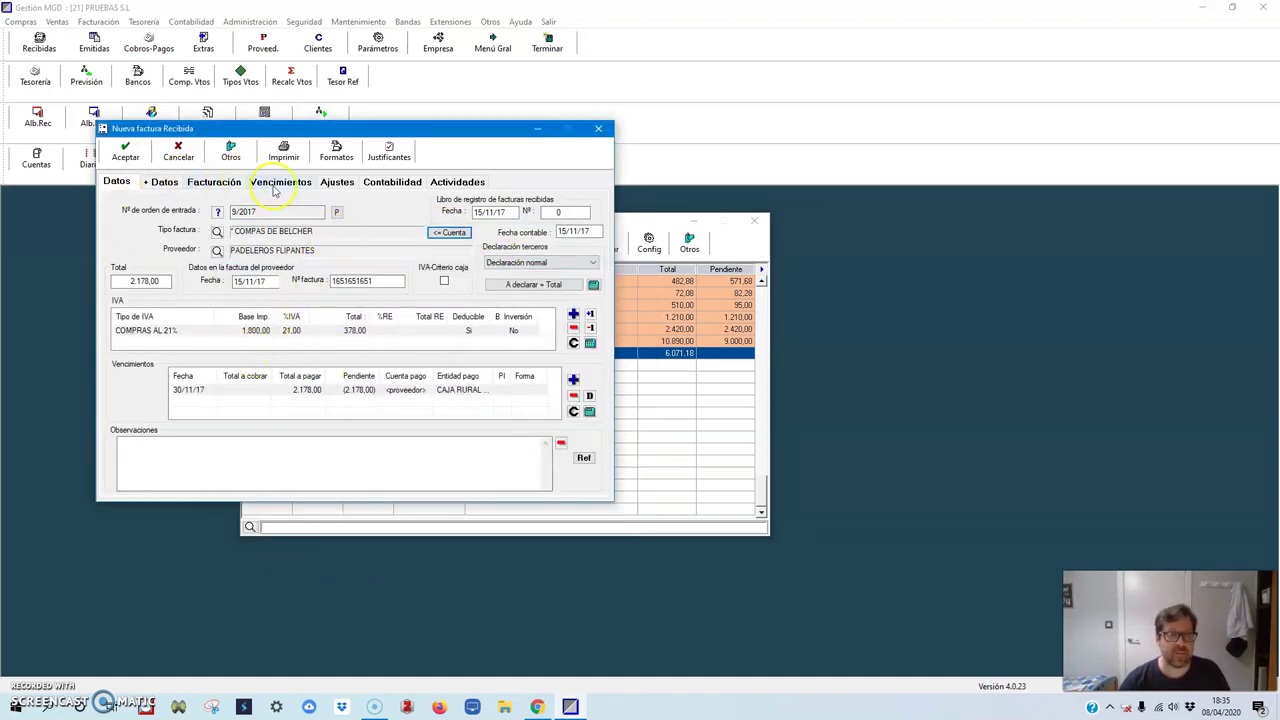
left_click(214, 182)
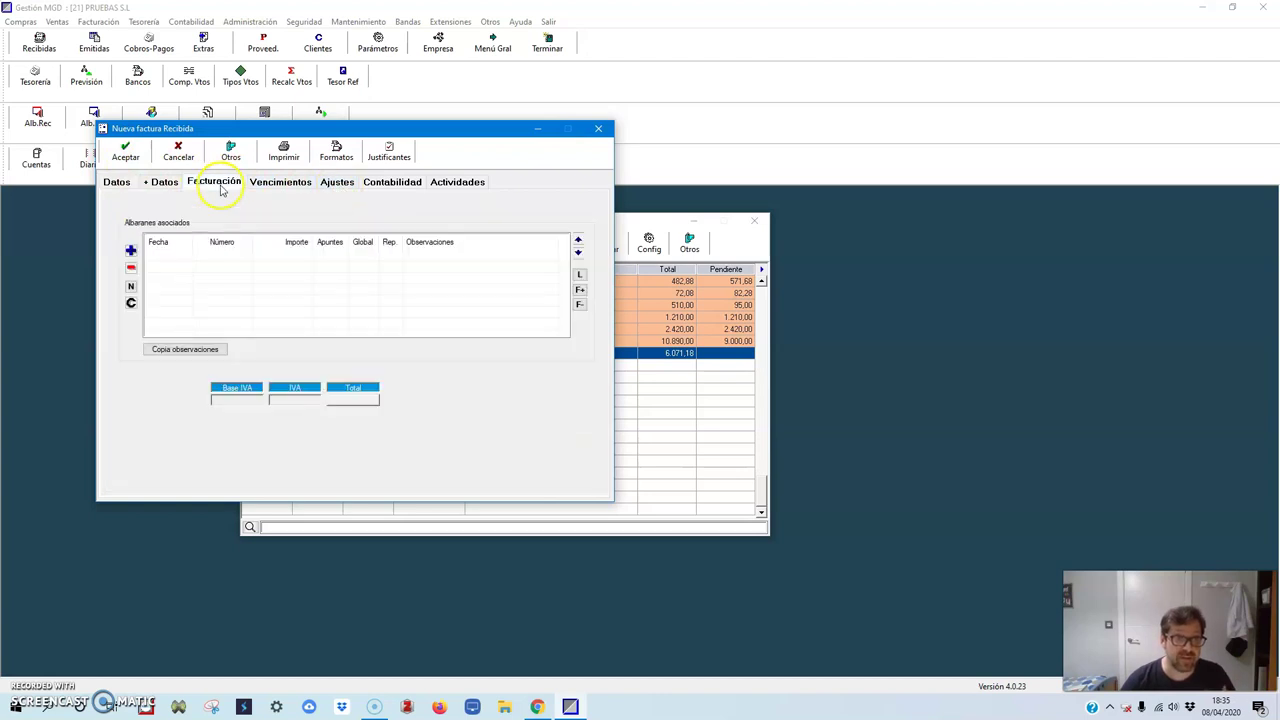
left_click(129, 249)
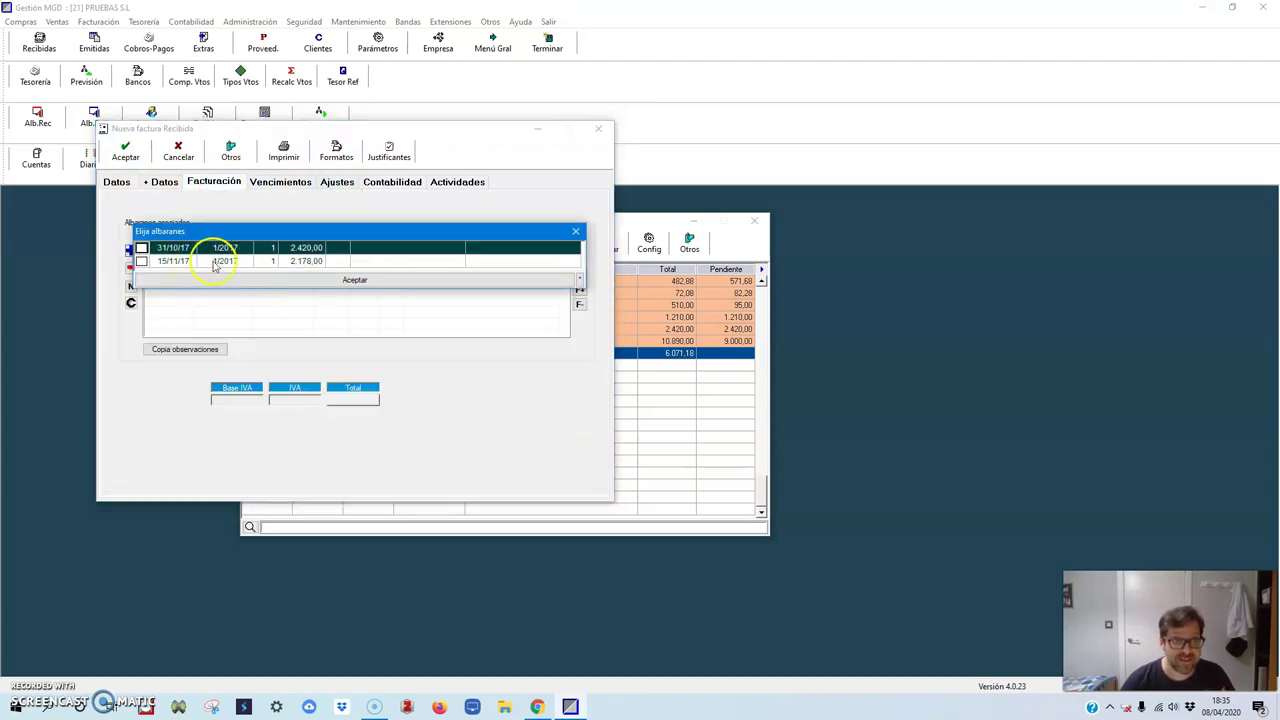
double_click(143, 259)
left_click(117, 180)
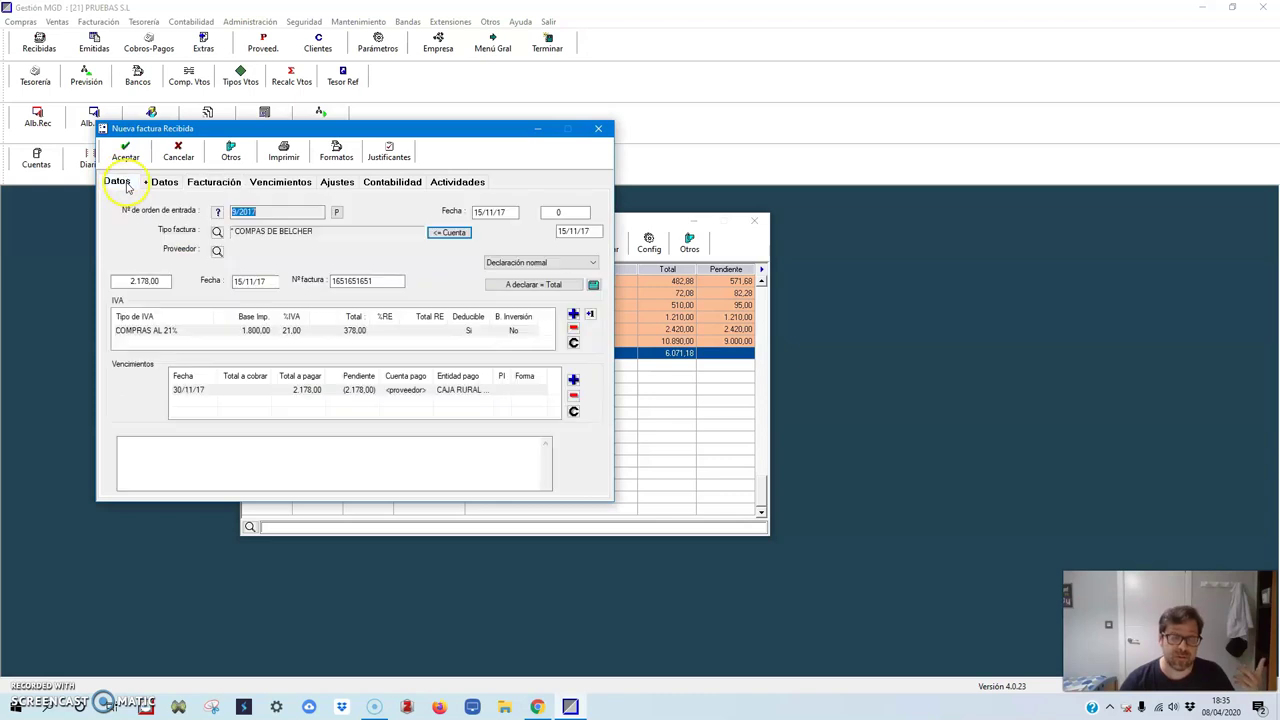
left_click(126, 152)
left_click(309, 229)
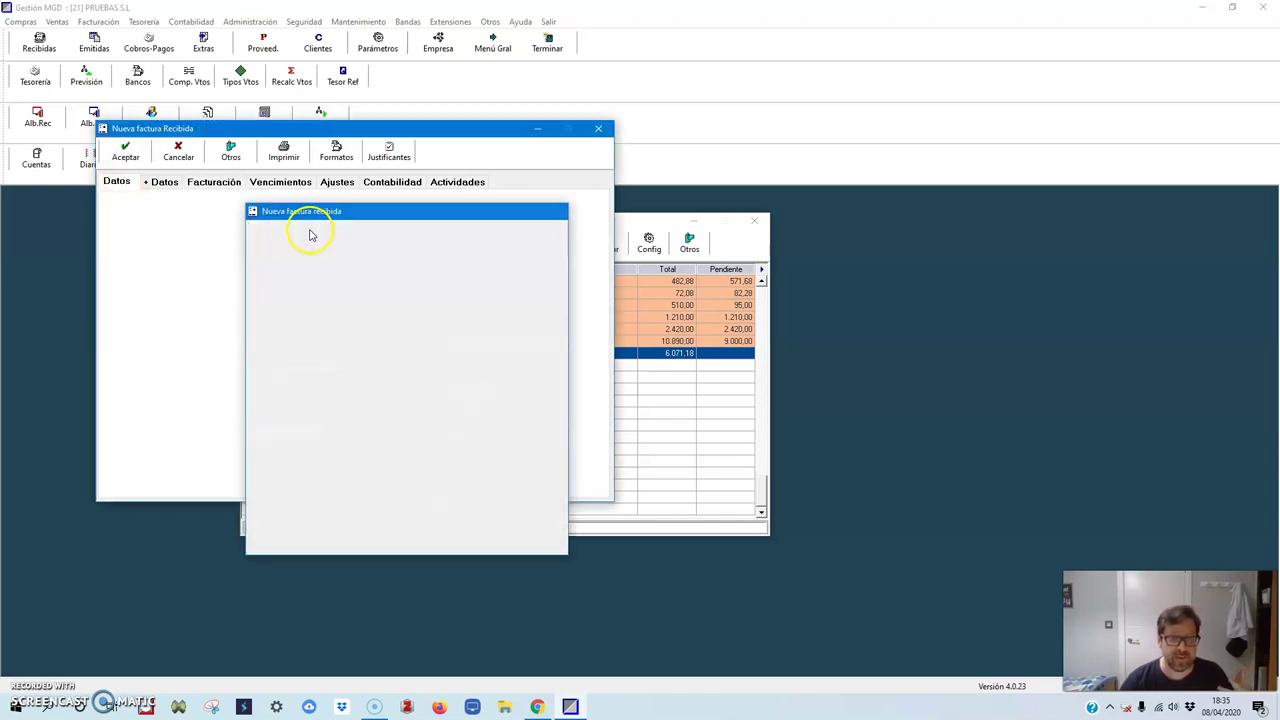
Step: Edit the received invoice dated 31/10/17 to associate the delivery note of the same date, and save it
left_click(478, 342)
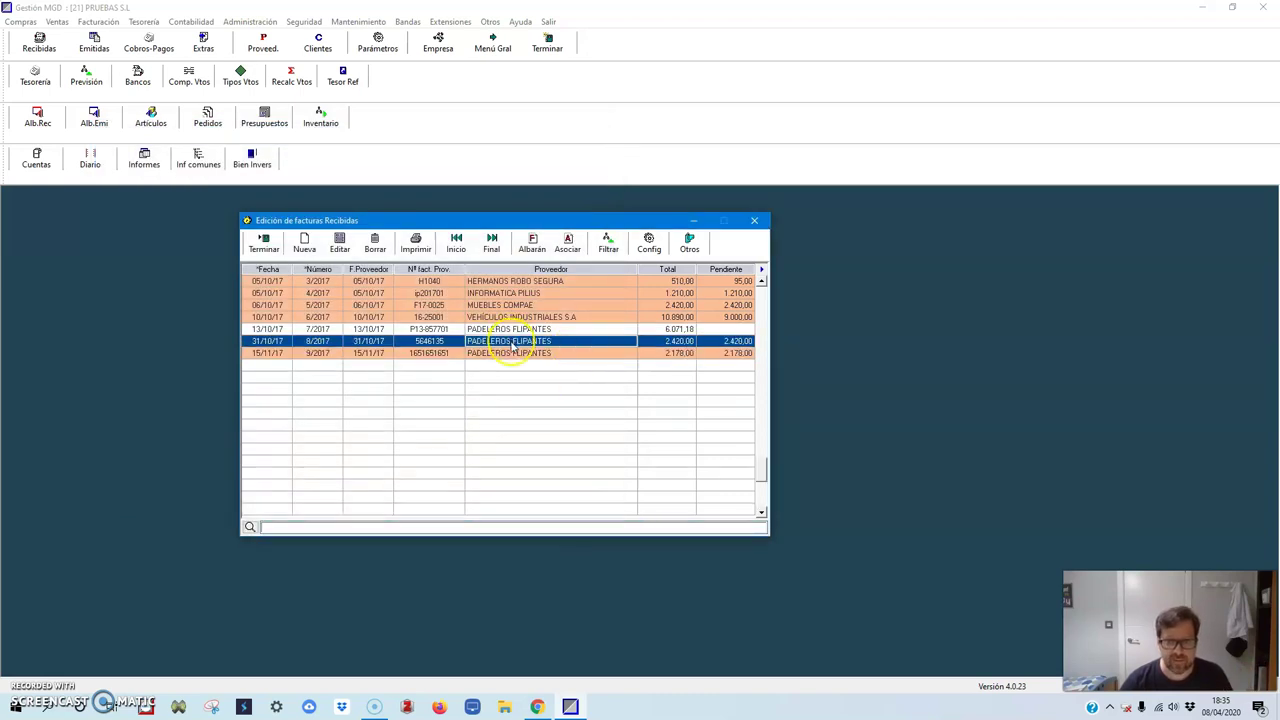
double_click(512, 346)
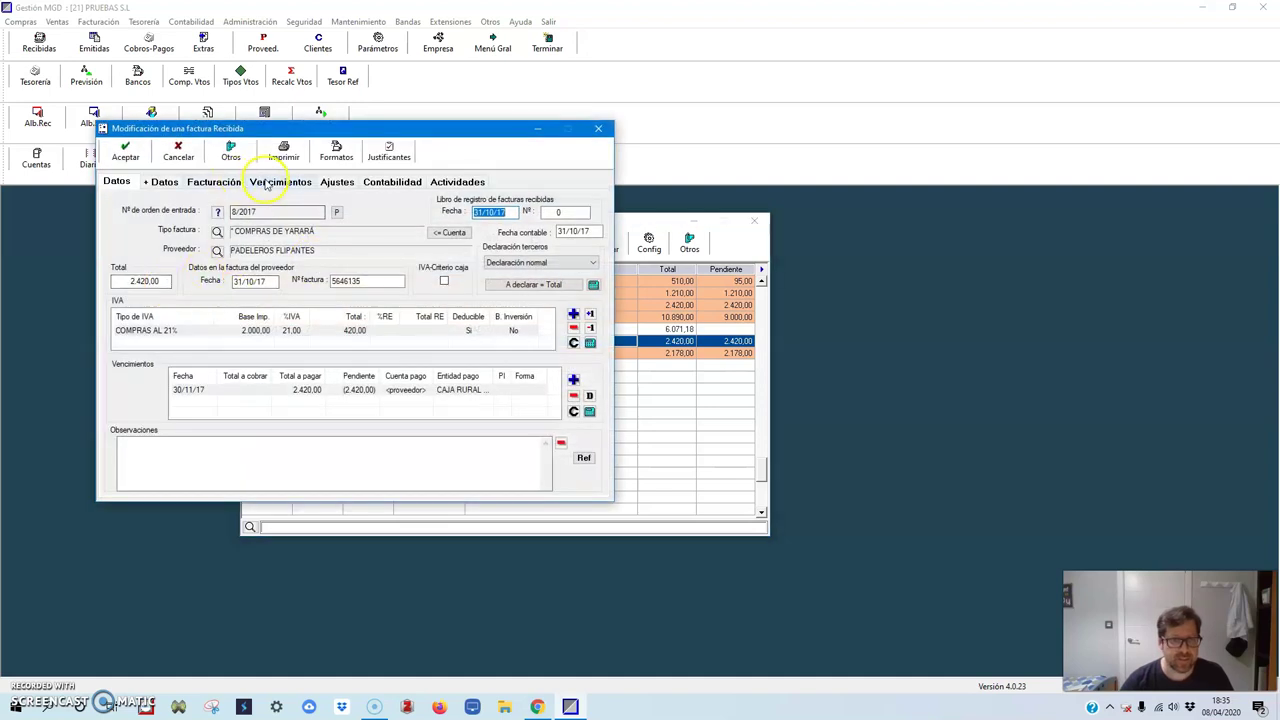
left_click(252, 182)
left_click(214, 183)
left_click(131, 251)
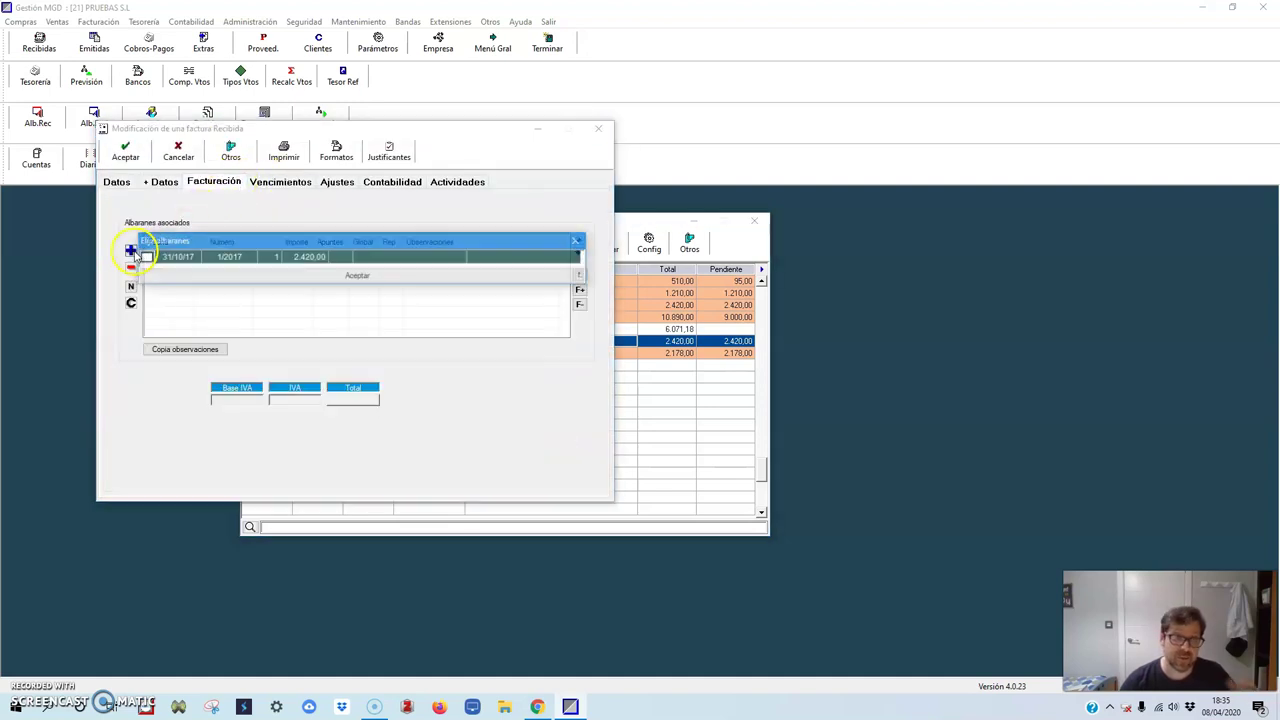
left_click(145, 257)
left_click(176, 276)
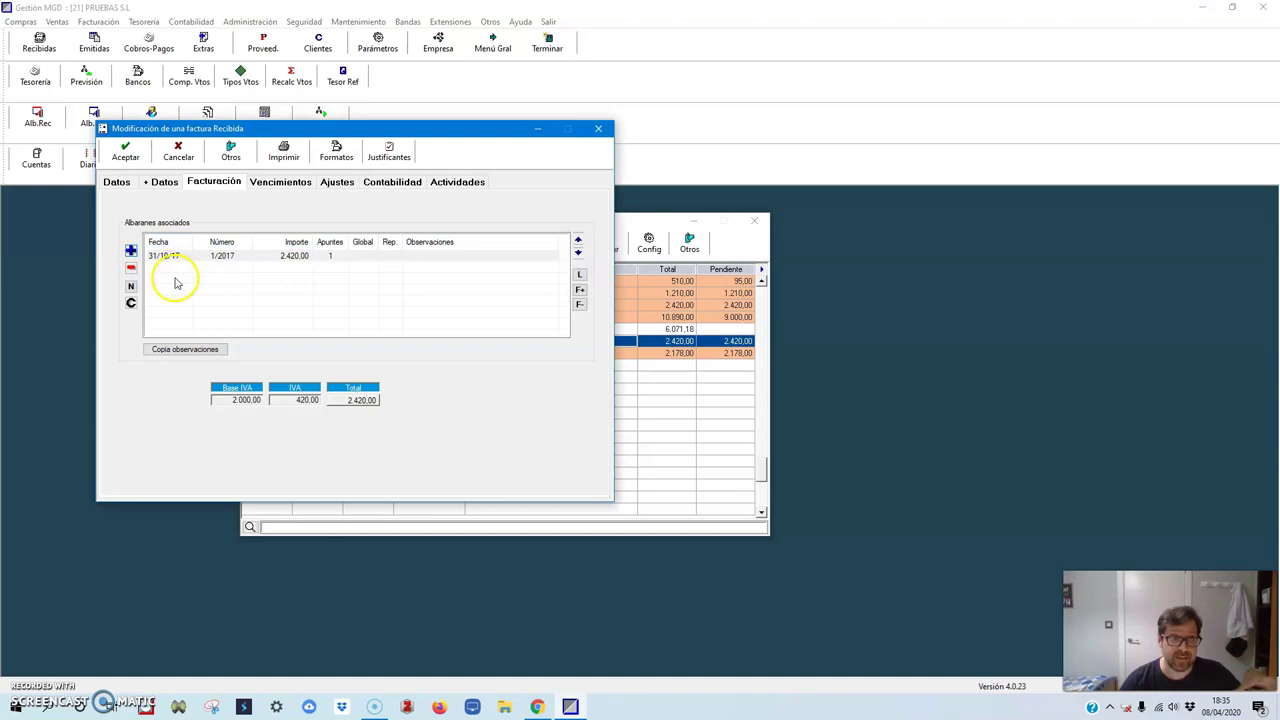
left_click(117, 182)
left_click(125, 157)
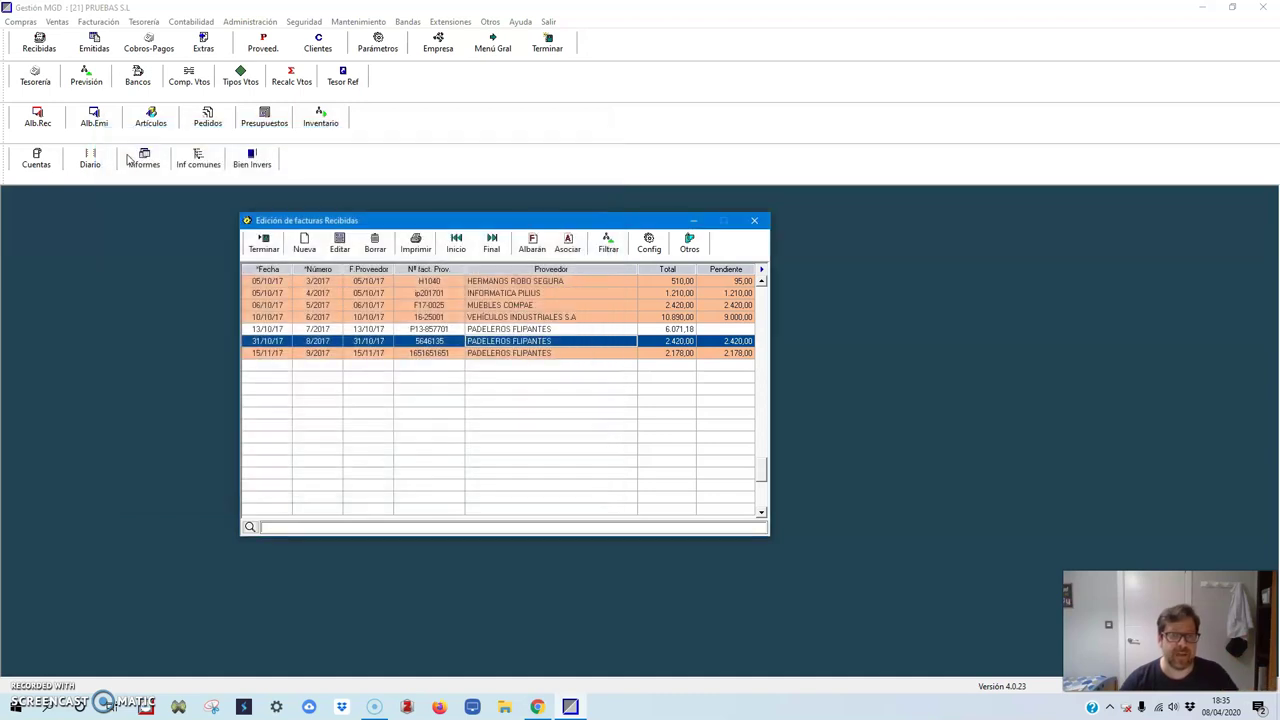
Step: Close the received invoices and enter a SPORT HUELVA S.L issued invoice: date 31/10/17, amount 2.178,00, due date 30/11/17
left_click(263, 242)
left_click(94, 46)
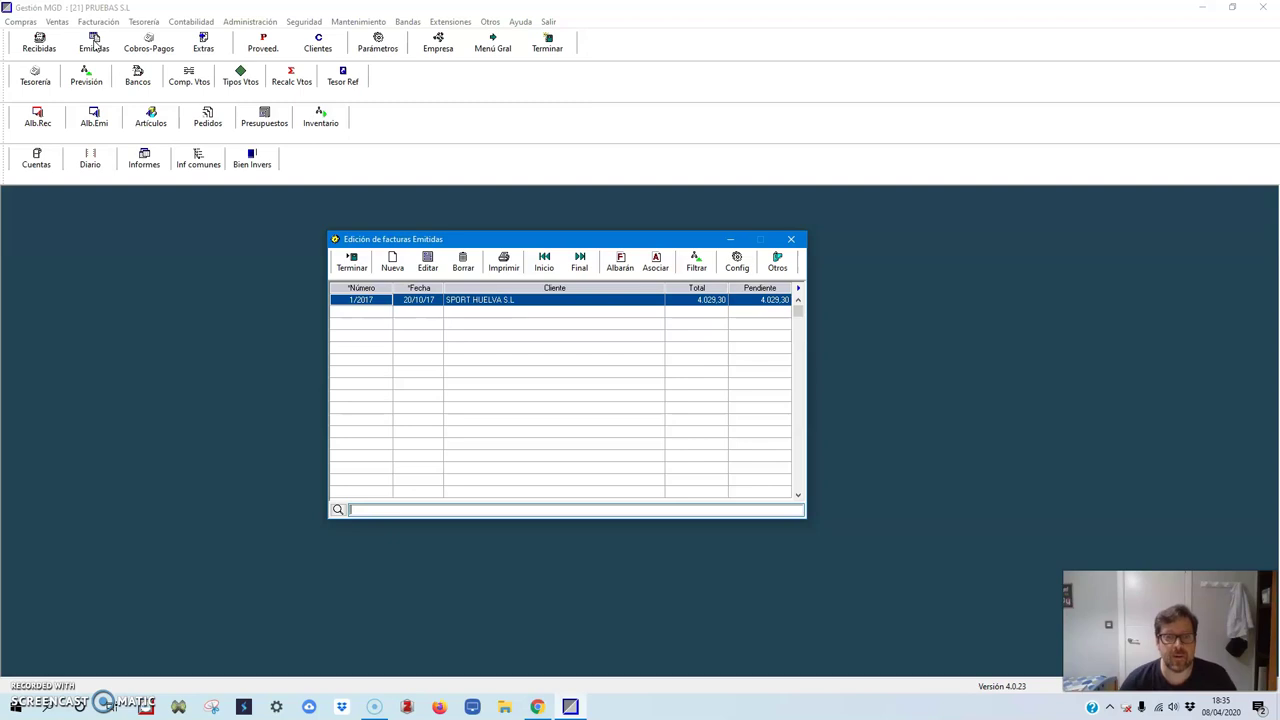
left_click(393, 263)
left_click(591, 308)
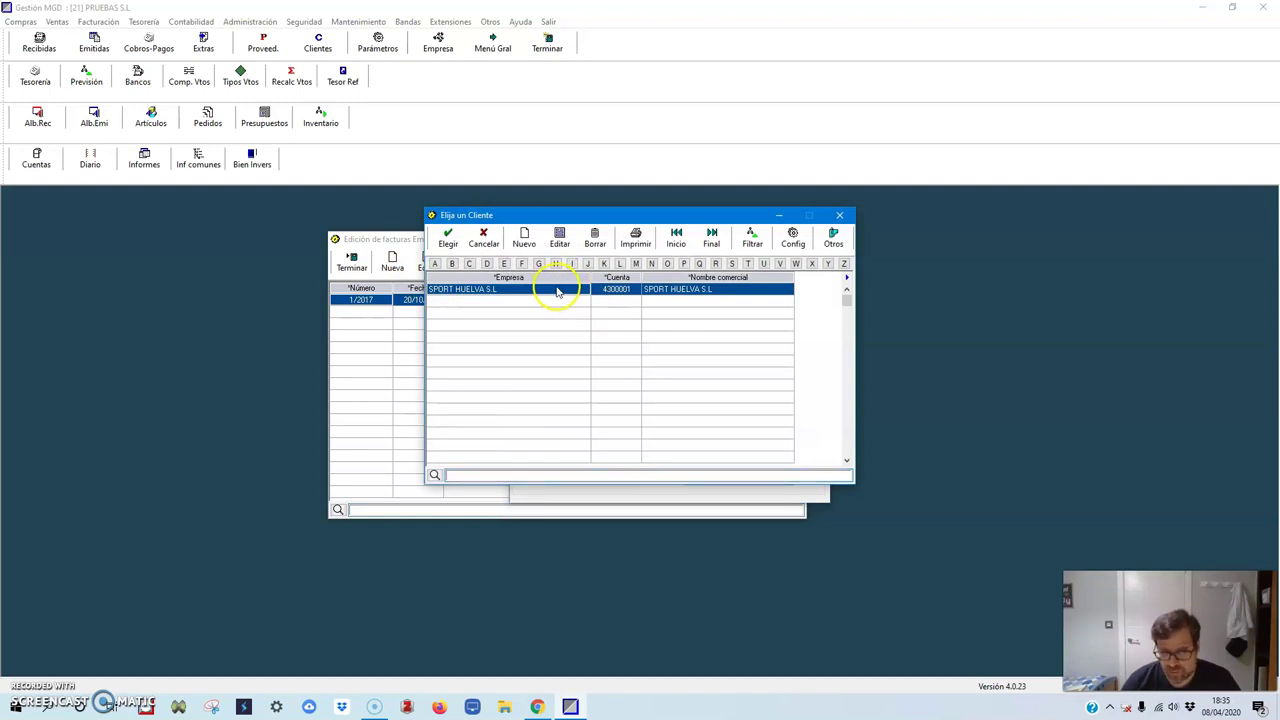
double_click(555, 290)
type("31/10/")
key("Tab")
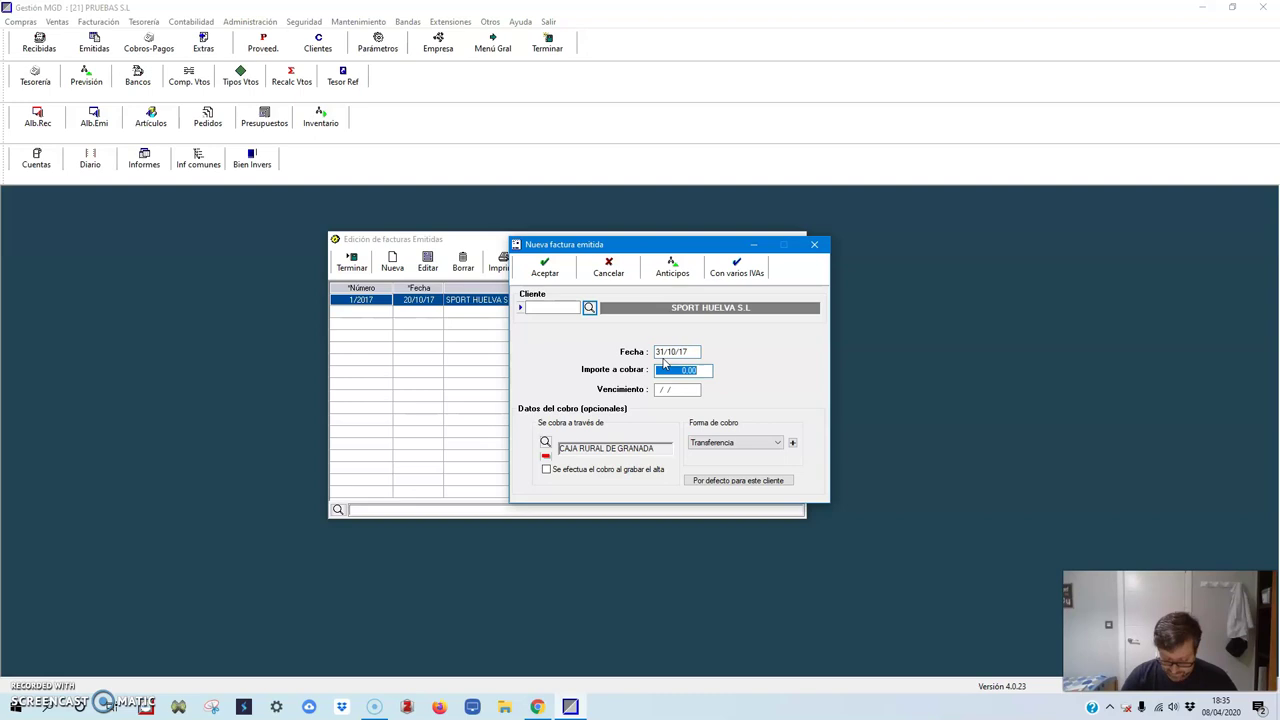
left_click(663, 364)
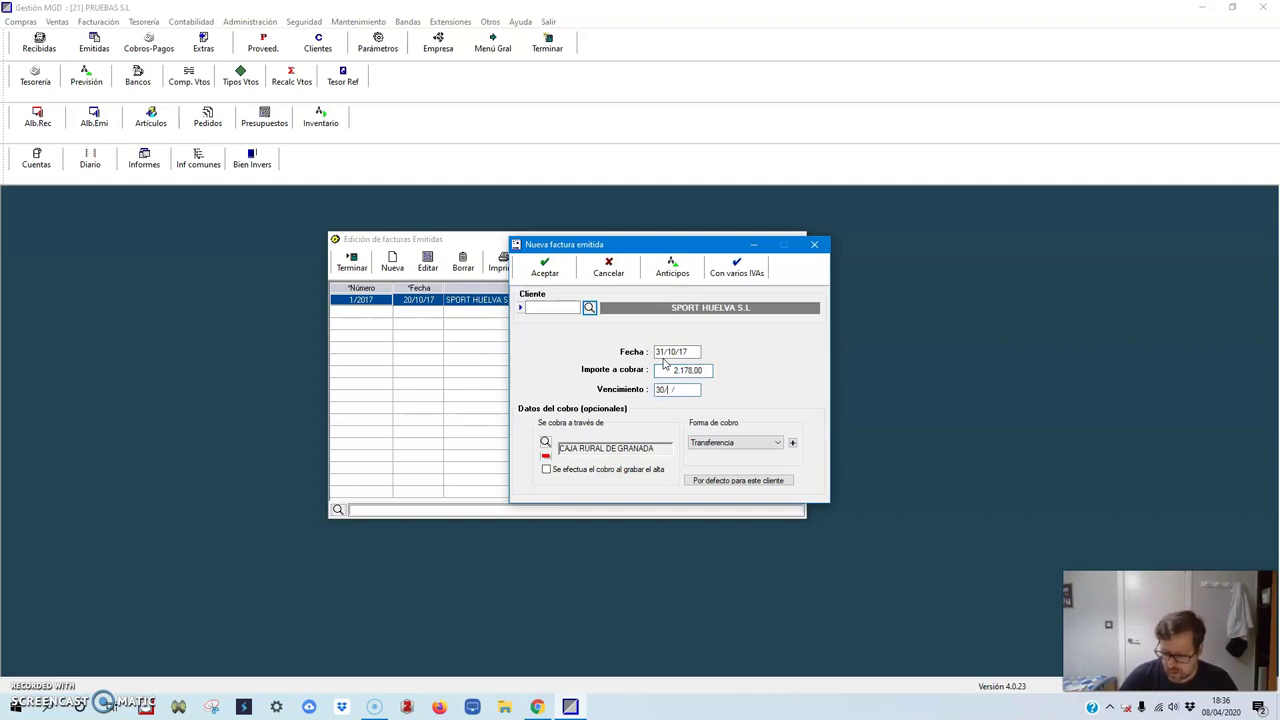
key("Tab")
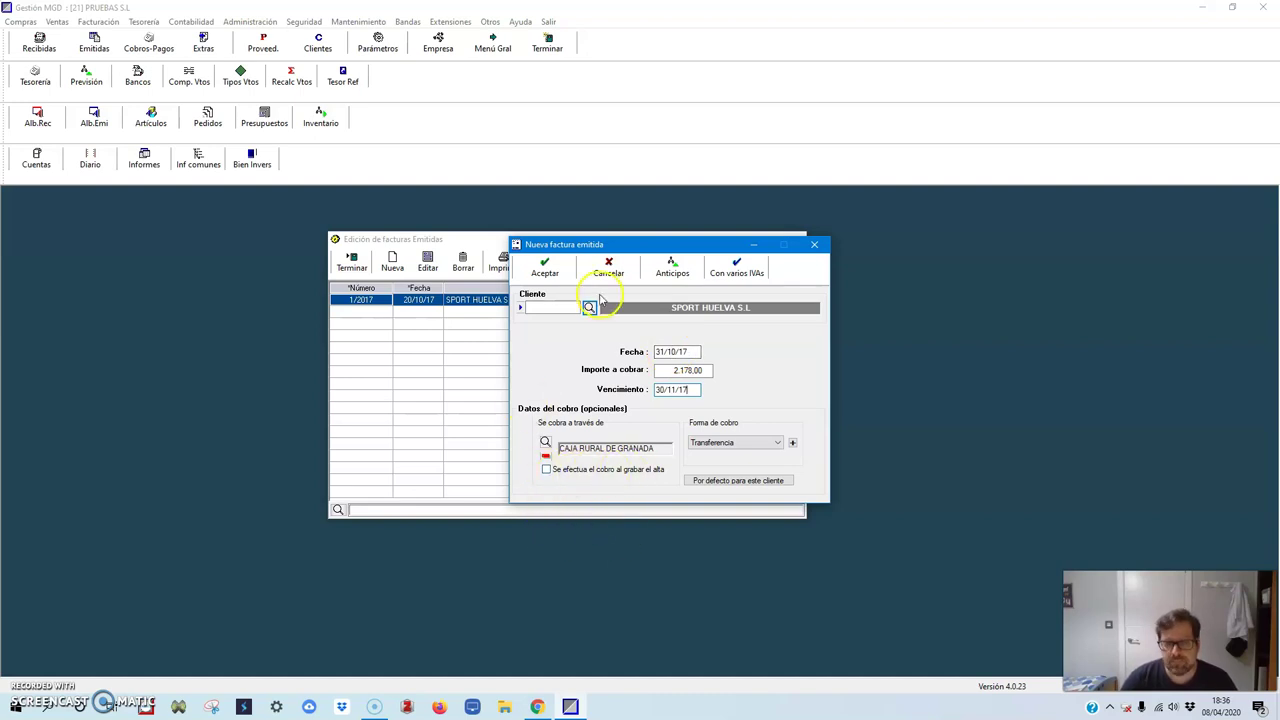
left_click(560, 267)
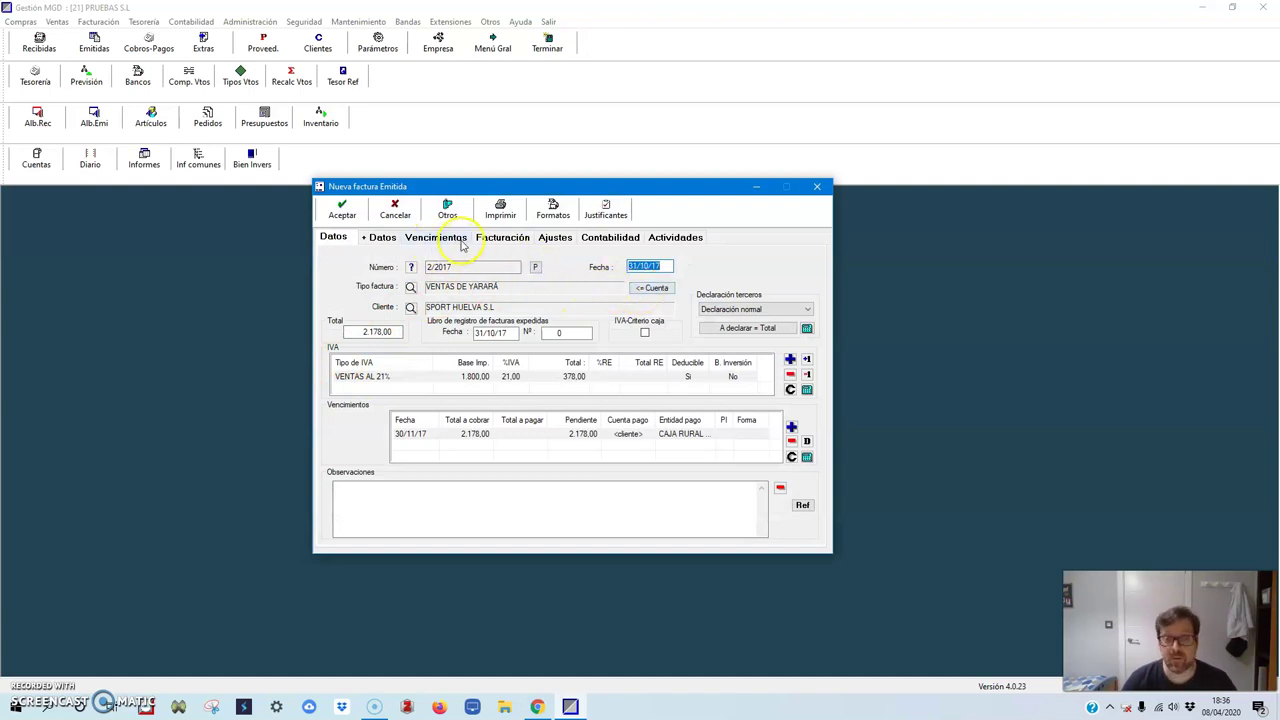
Step: Associate the delivery note dated 31/10/17 with the issued invoice and save it
left_click(492, 240)
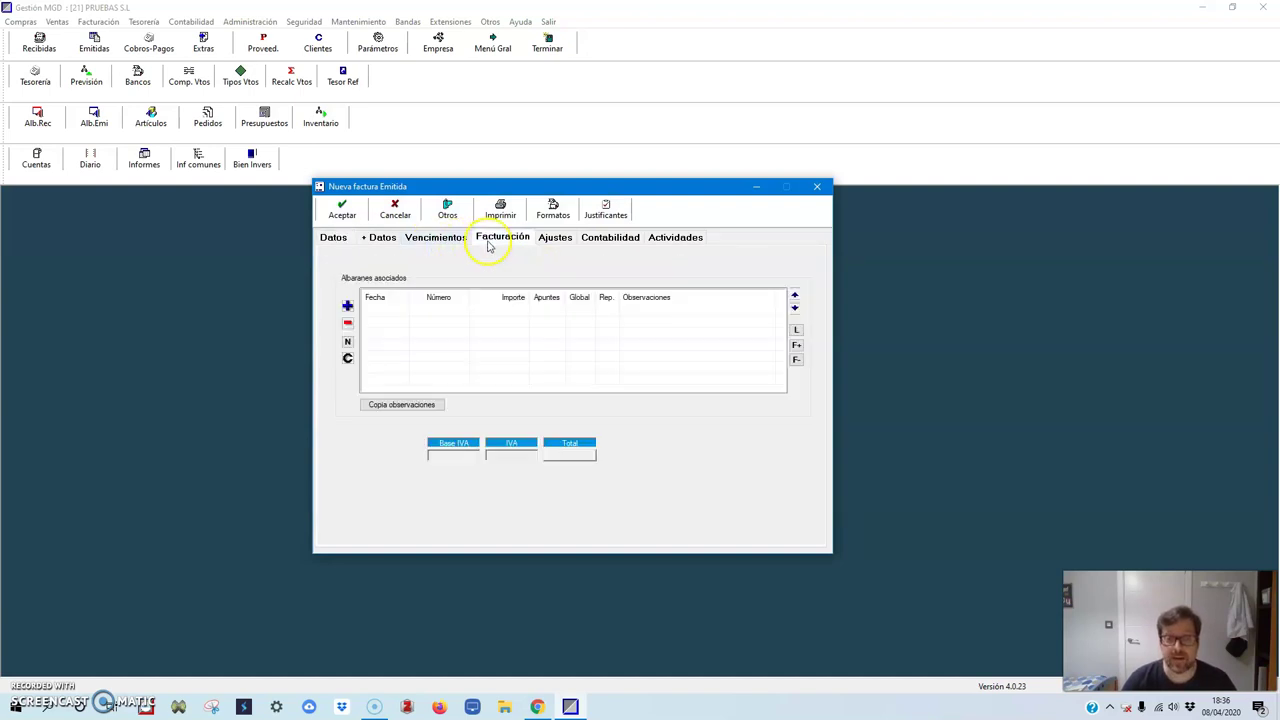
left_click(347, 305)
left_click(361, 305)
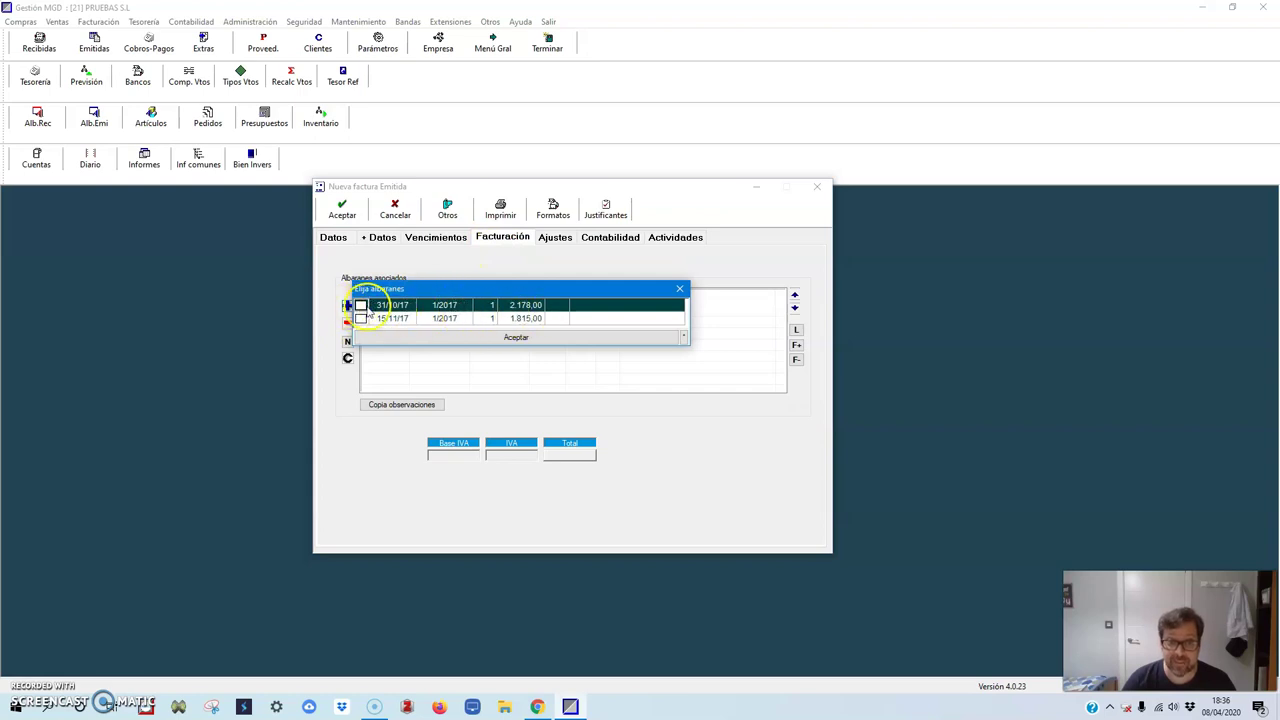
left_click(409, 338)
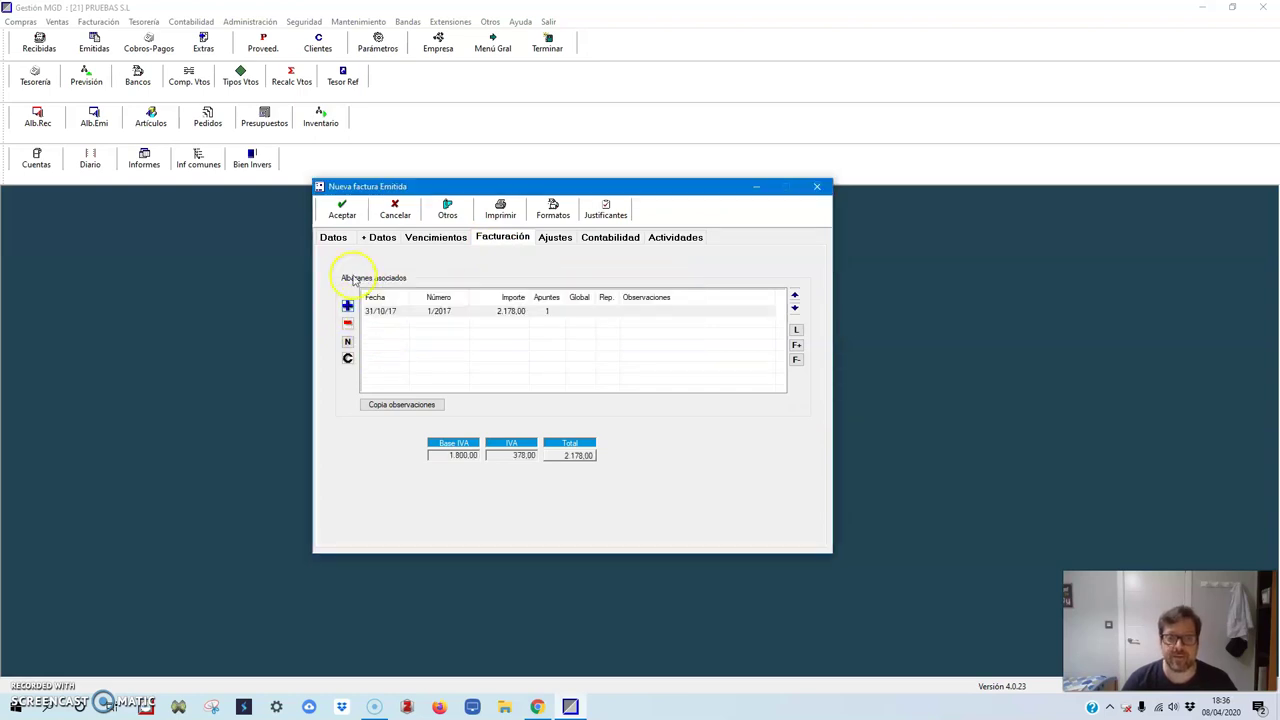
left_click(338, 238)
left_click(342, 210)
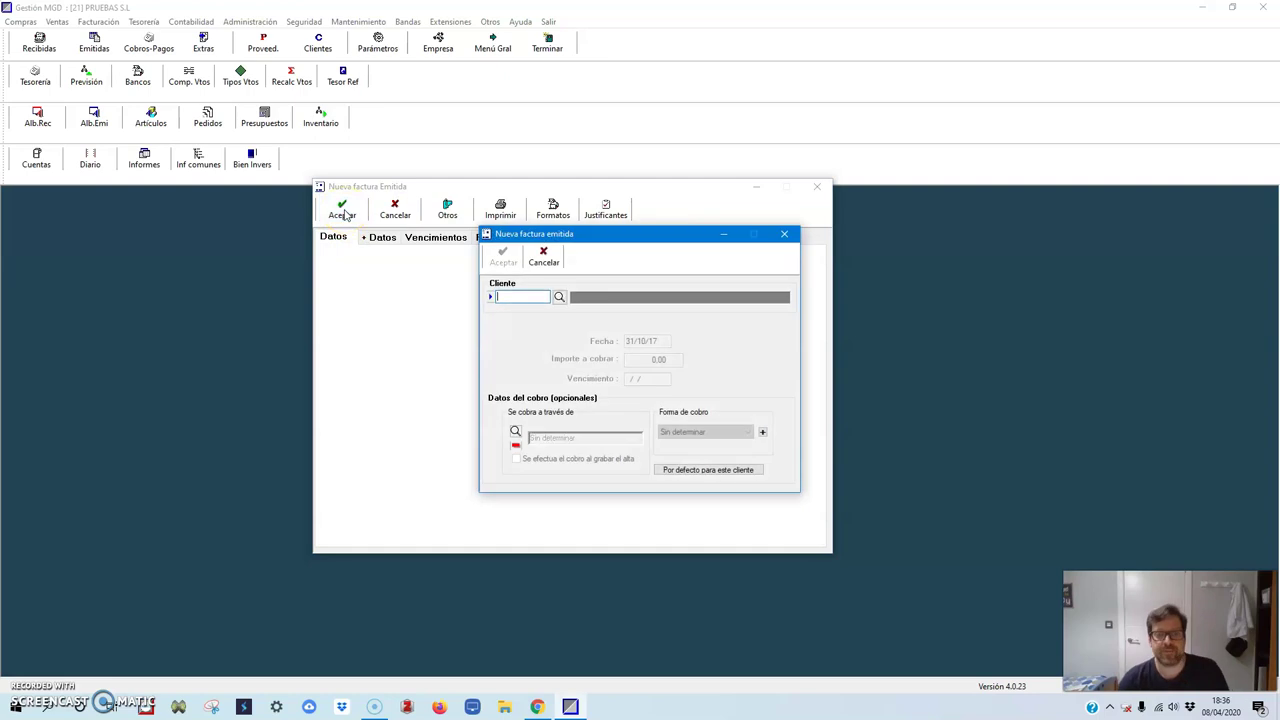
Step: Enter another SPORT HUELVA S.L issued invoice: date 15/11/17, amount 1.815,00, due date 30/11/17
left_click(558, 298)
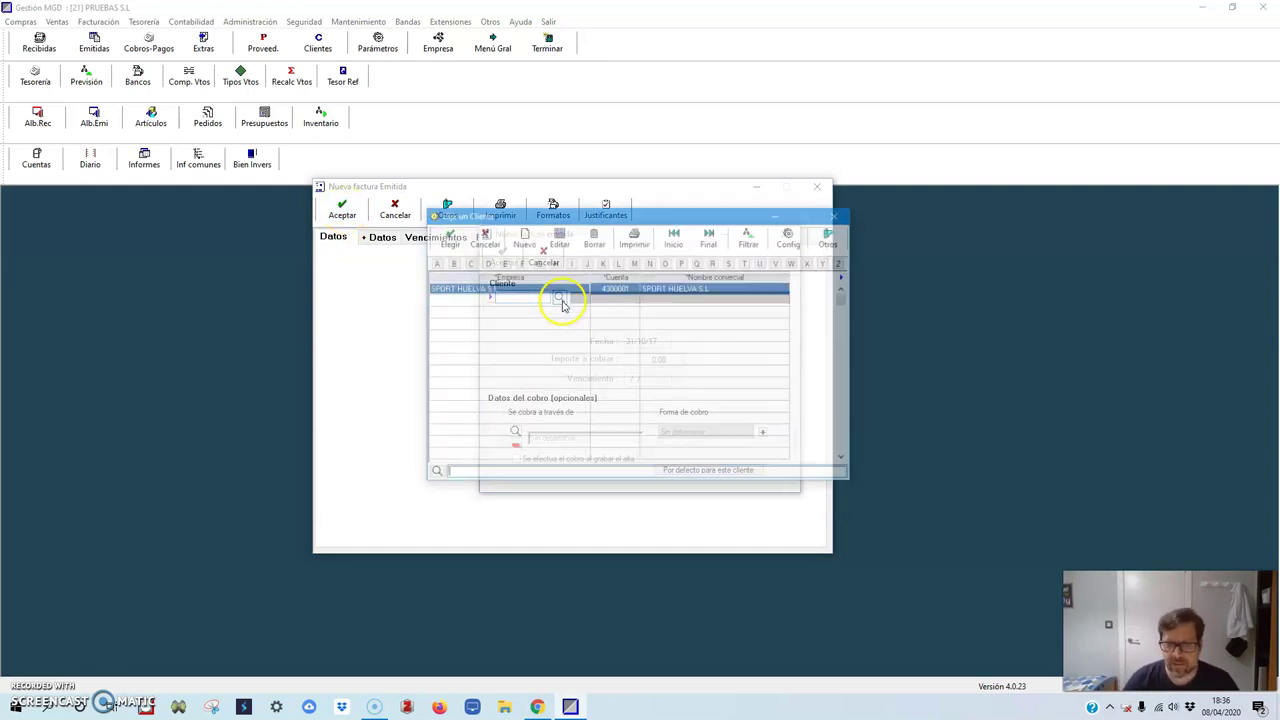
double_click(528, 288)
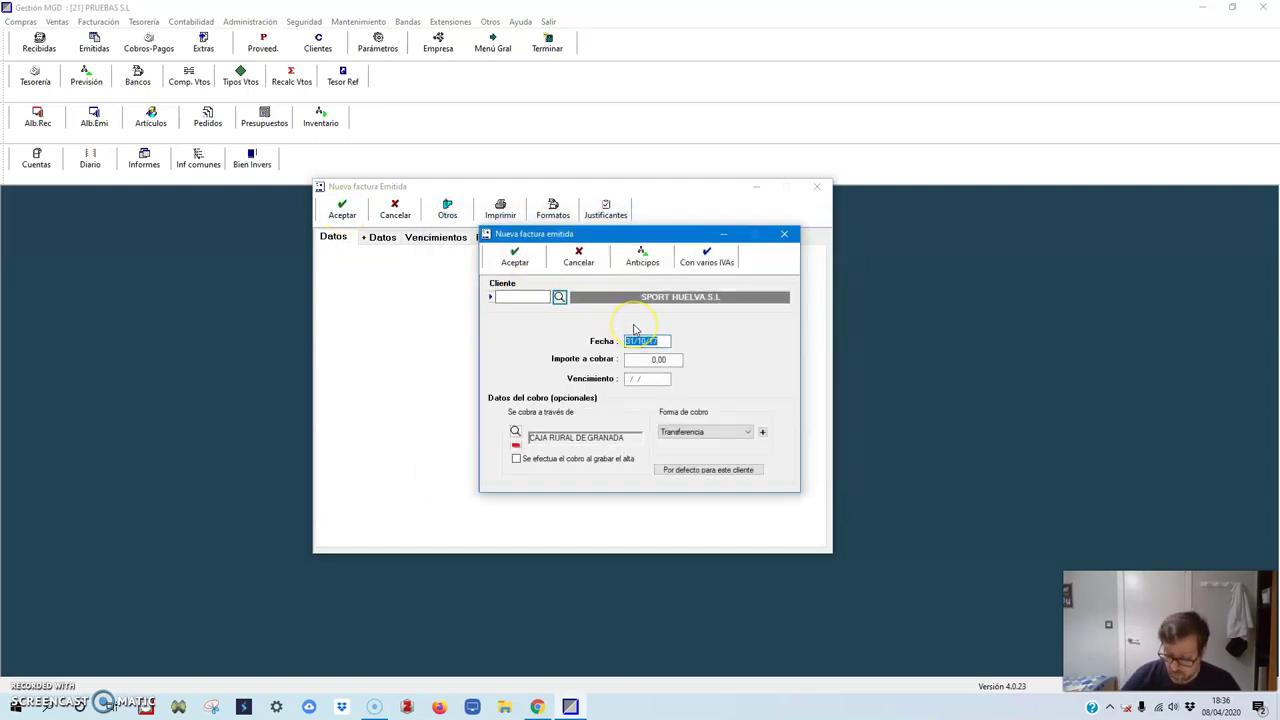
key("Return")
type("18")
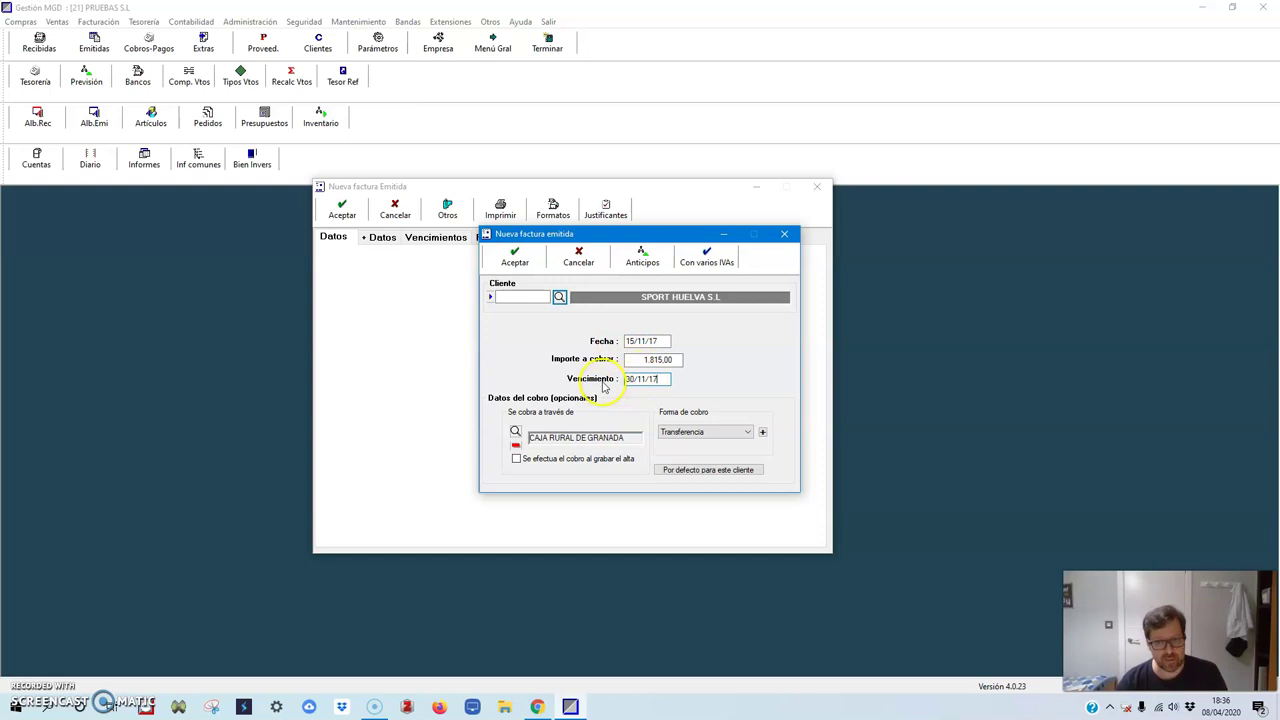
left_click(514, 257)
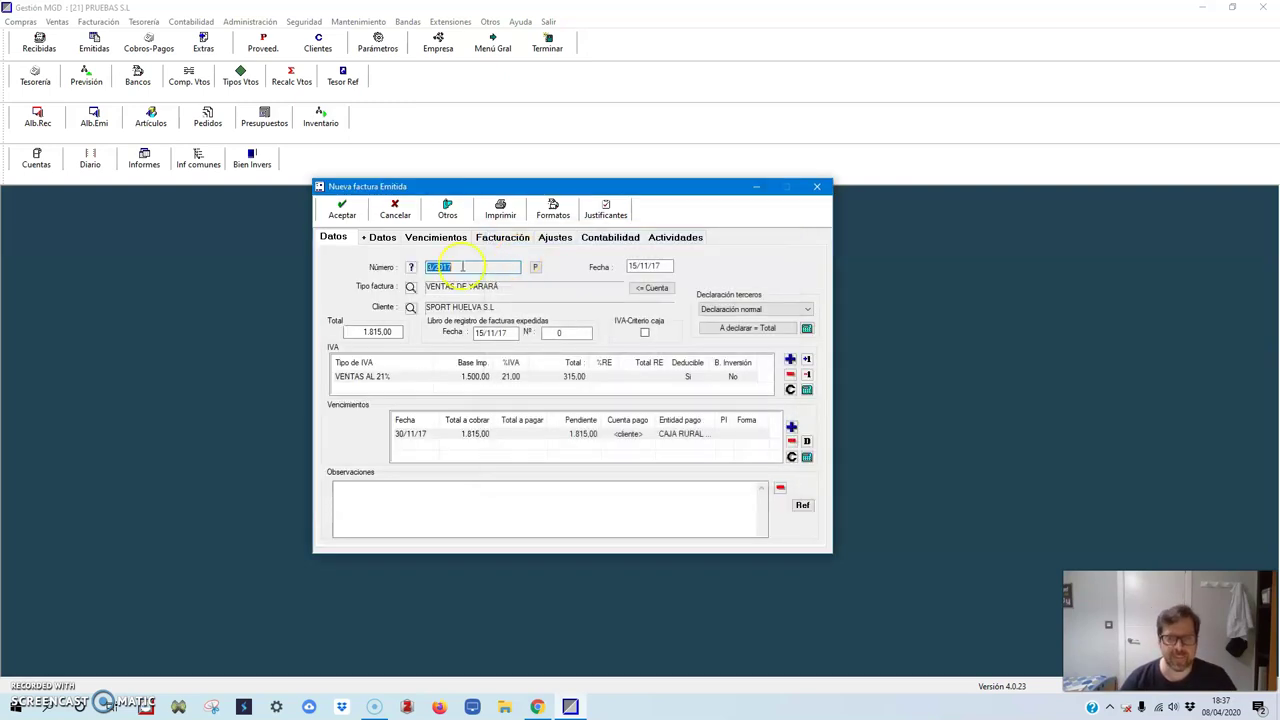
Step: Assign the VENTAS DE BELCHER account and the delivery note dated 15/11/17 to the issued invoice
left_click(650, 290)
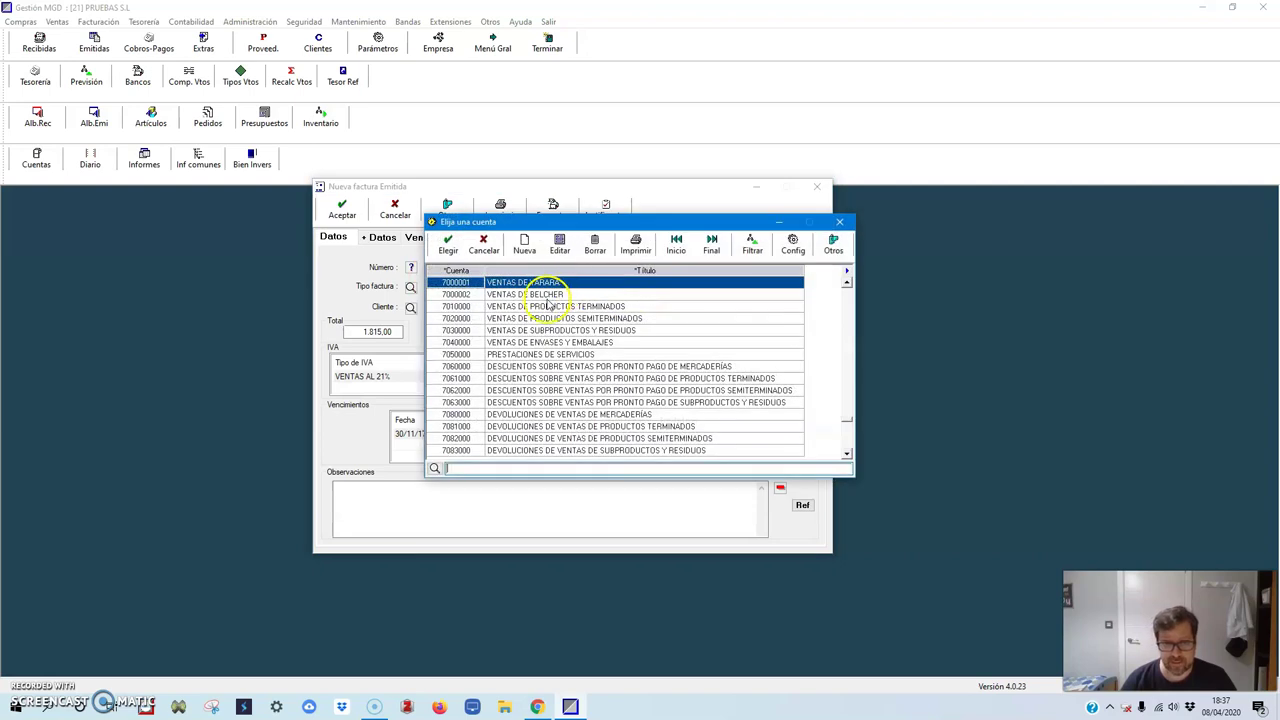
double_click(548, 296)
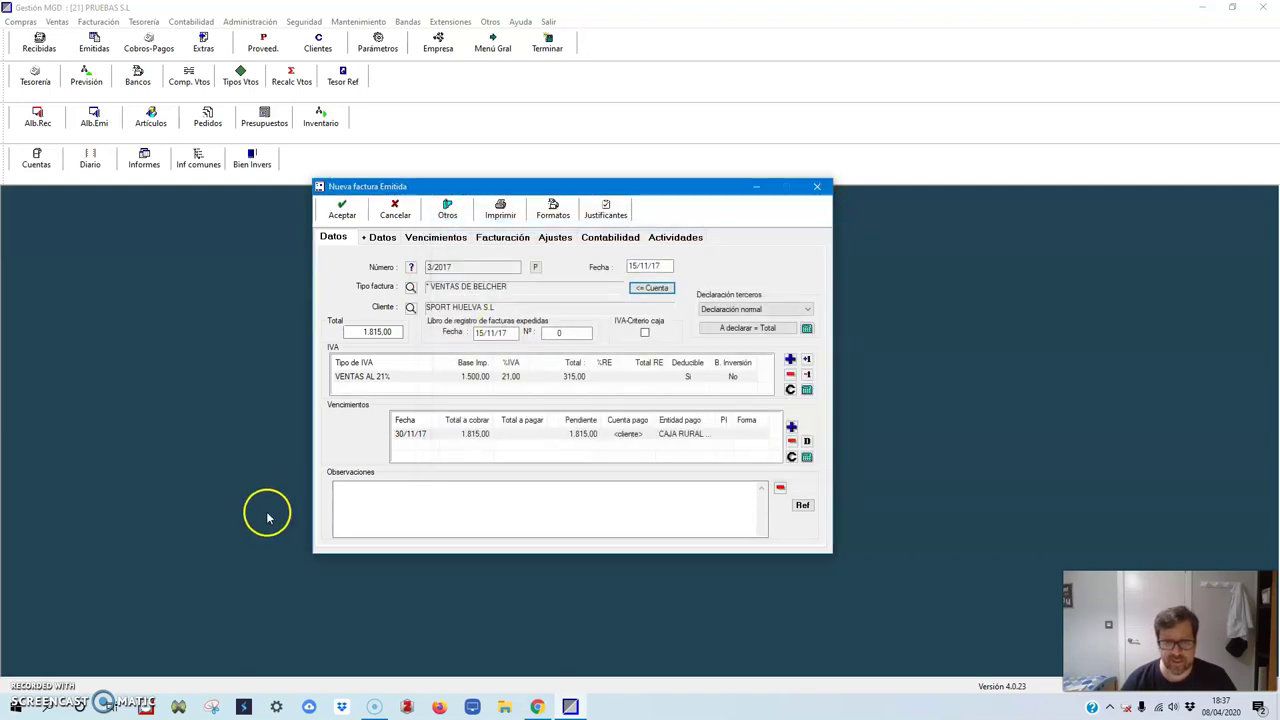
left_click(503, 241)
left_click(348, 306)
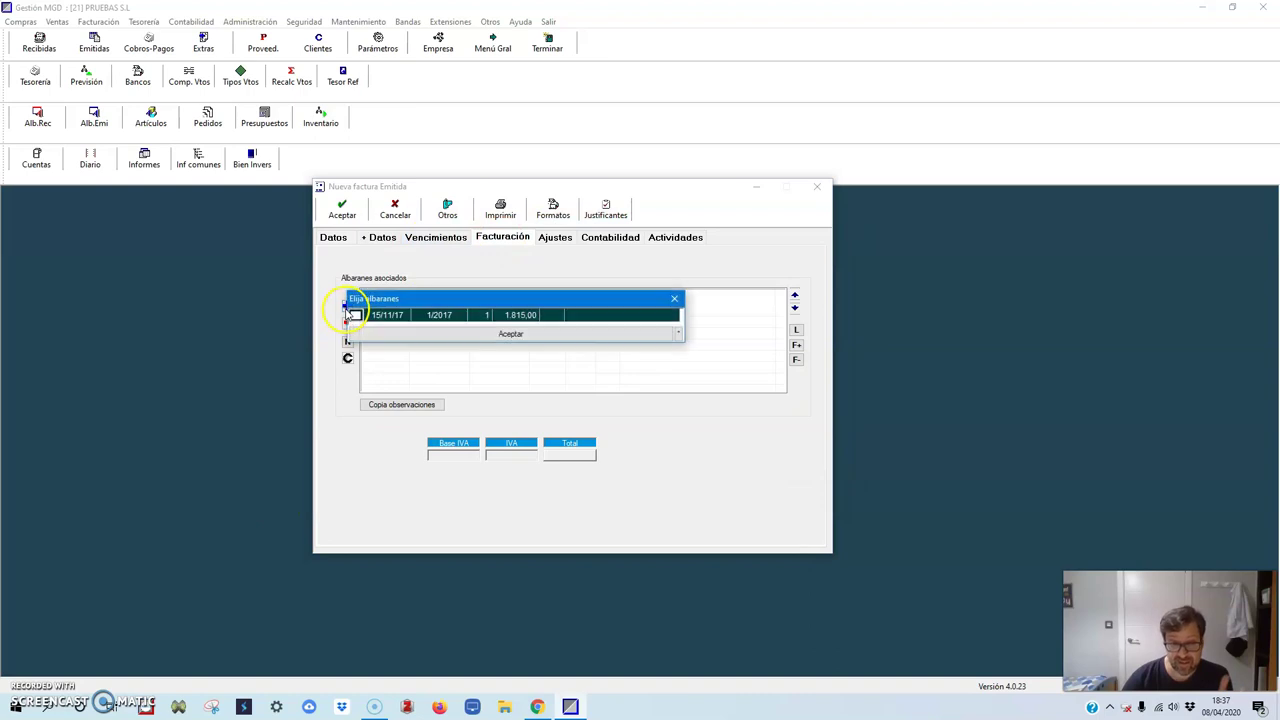
left_click(356, 316)
left_click(412, 333)
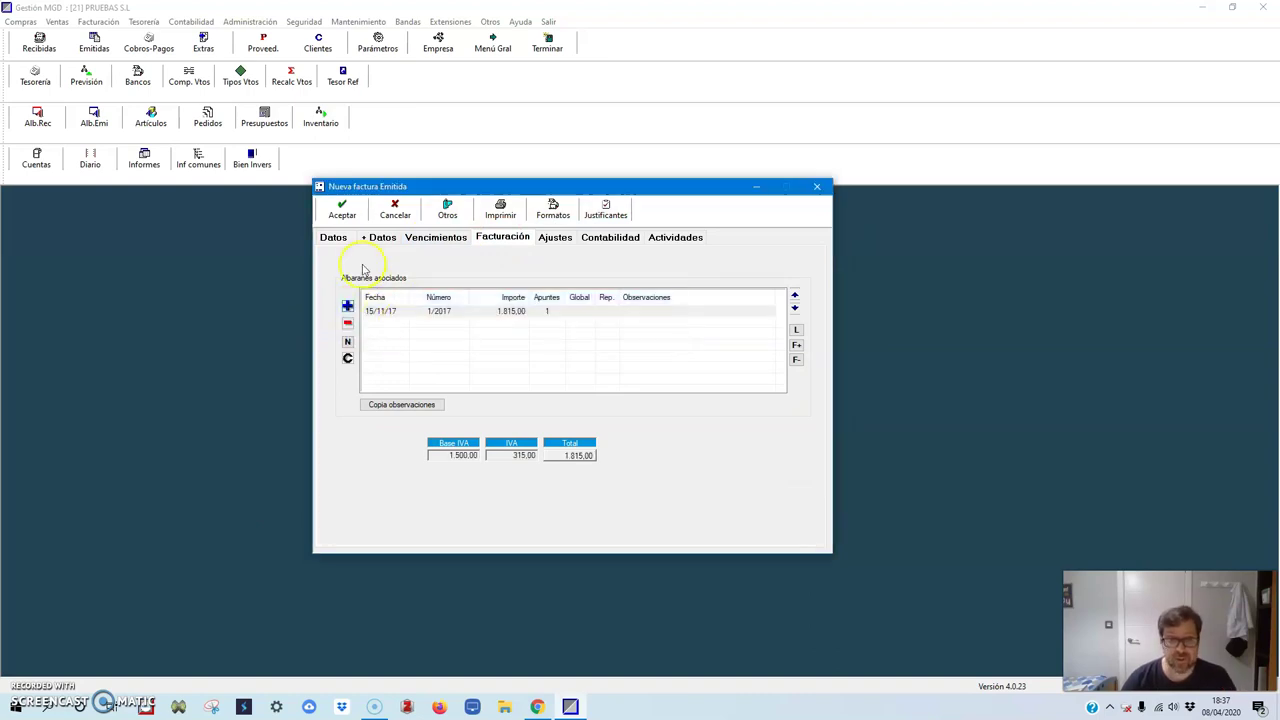
left_click(334, 242)
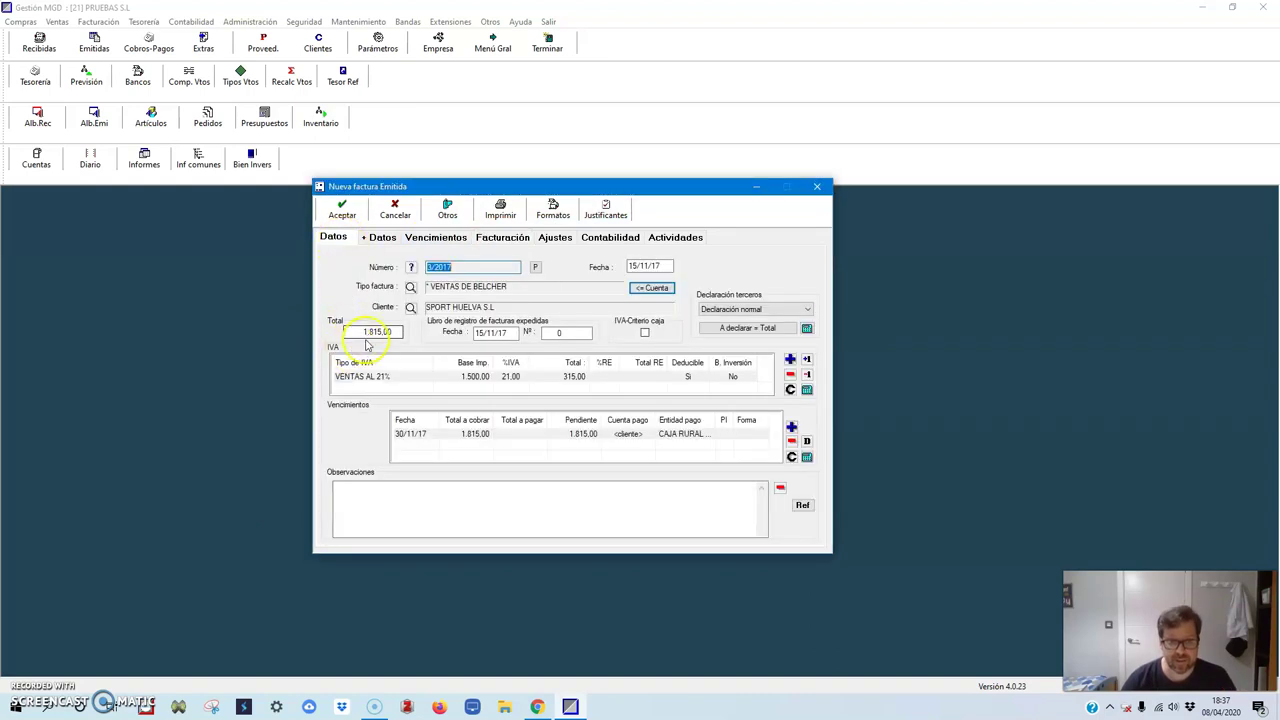
Step: Check the accounting entry of the issued invoice, then save the invoice and end invoice entry
left_click(603, 237)
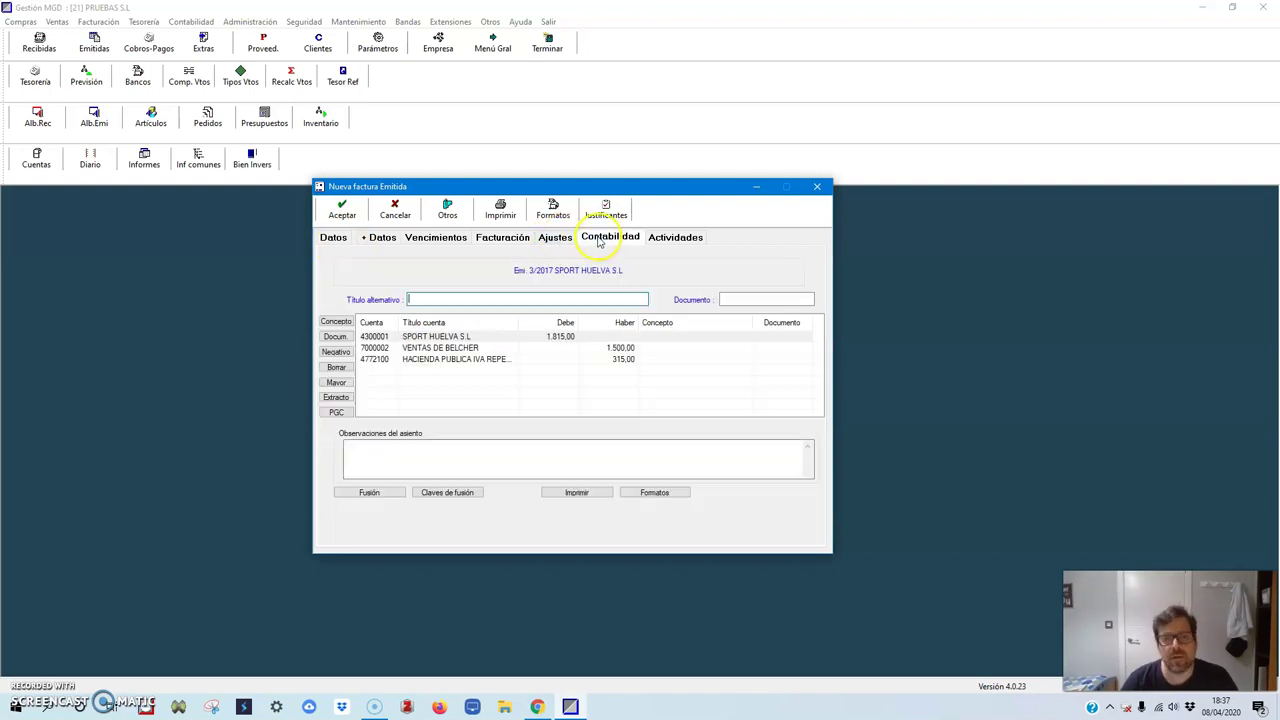
left_click(332, 240)
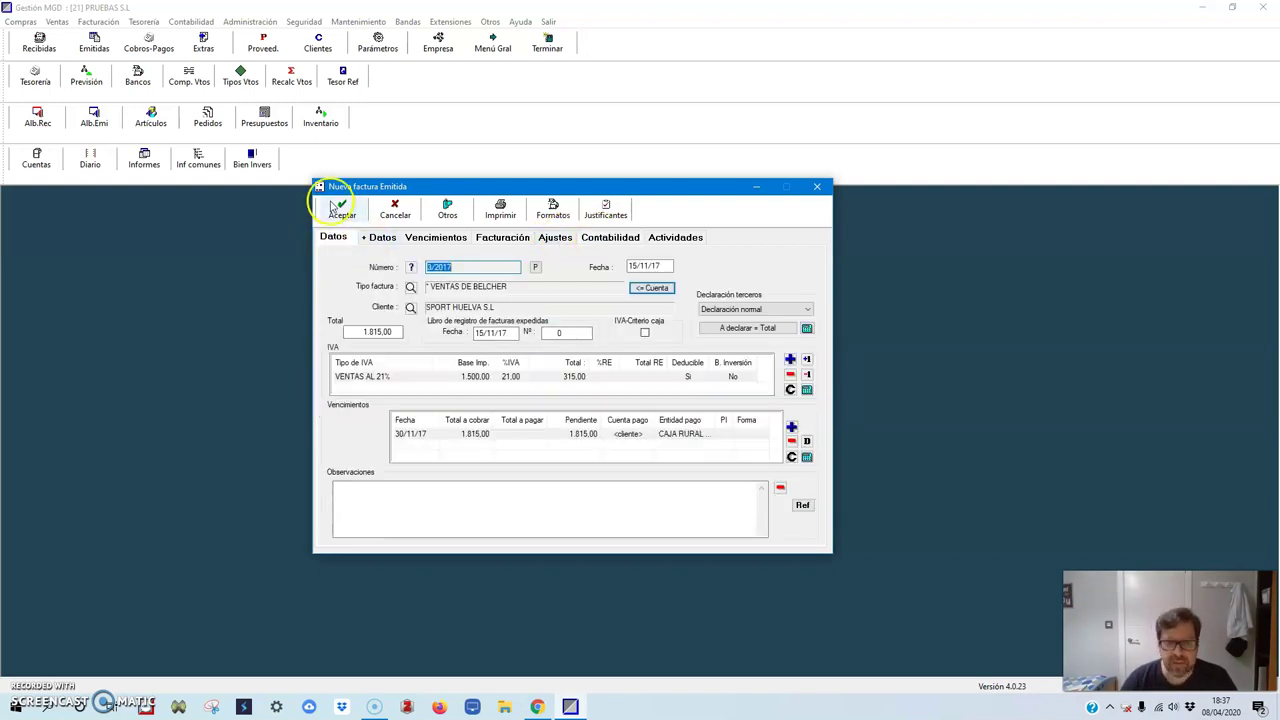
left_click(335, 212)
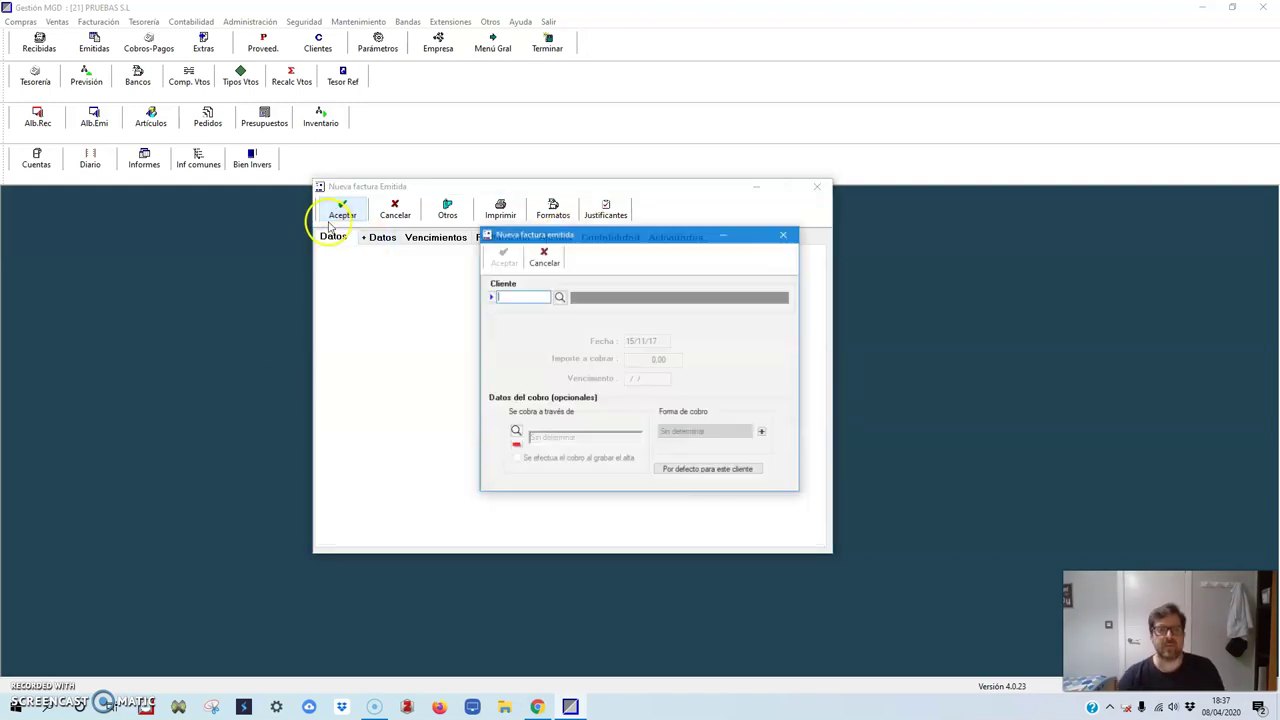
left_click(544, 258)
Step: Look over the three SPORT HUELVA S.L issued invoices and close their list
left_click(380, 313)
left_click(457, 300)
left_click(645, 314)
left_click(645, 324)
left_click(643, 312)
left_click(640, 300)
left_click(638, 312)
left_click(638, 324)
left_click(636, 312)
left_click(634, 300)
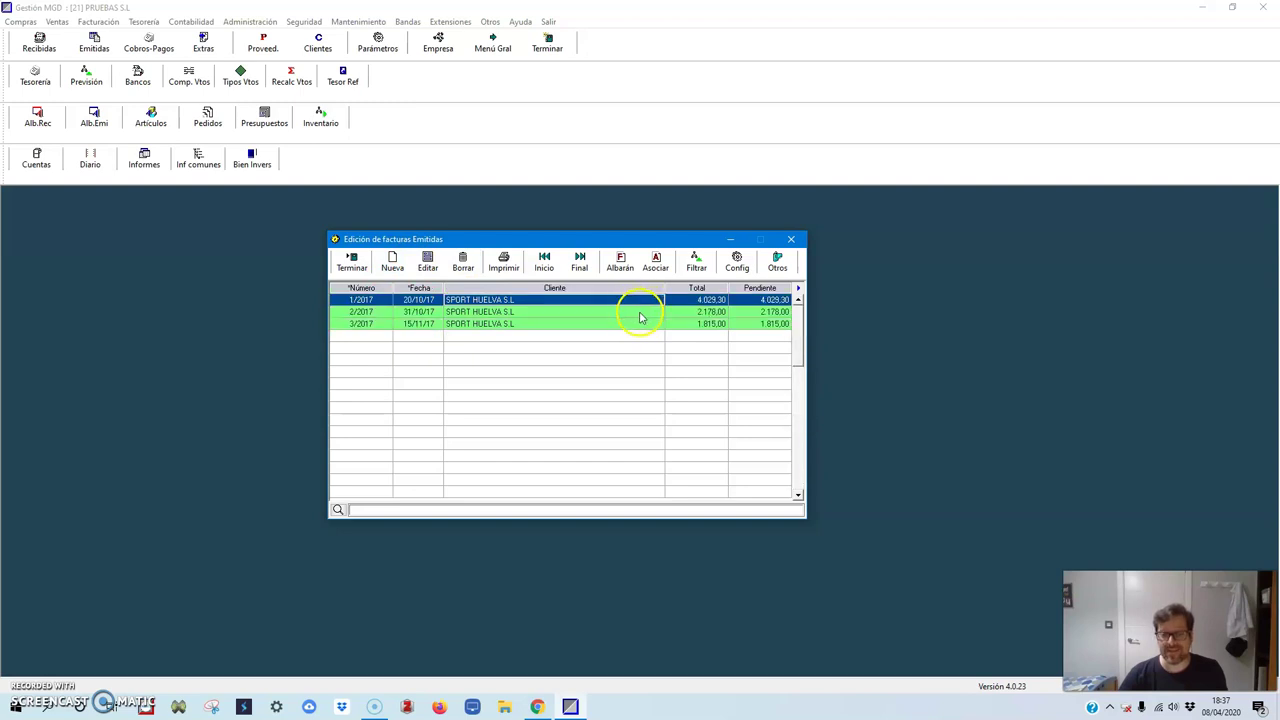
left_click(638, 312)
left_click(640, 324)
left_click(352, 264)
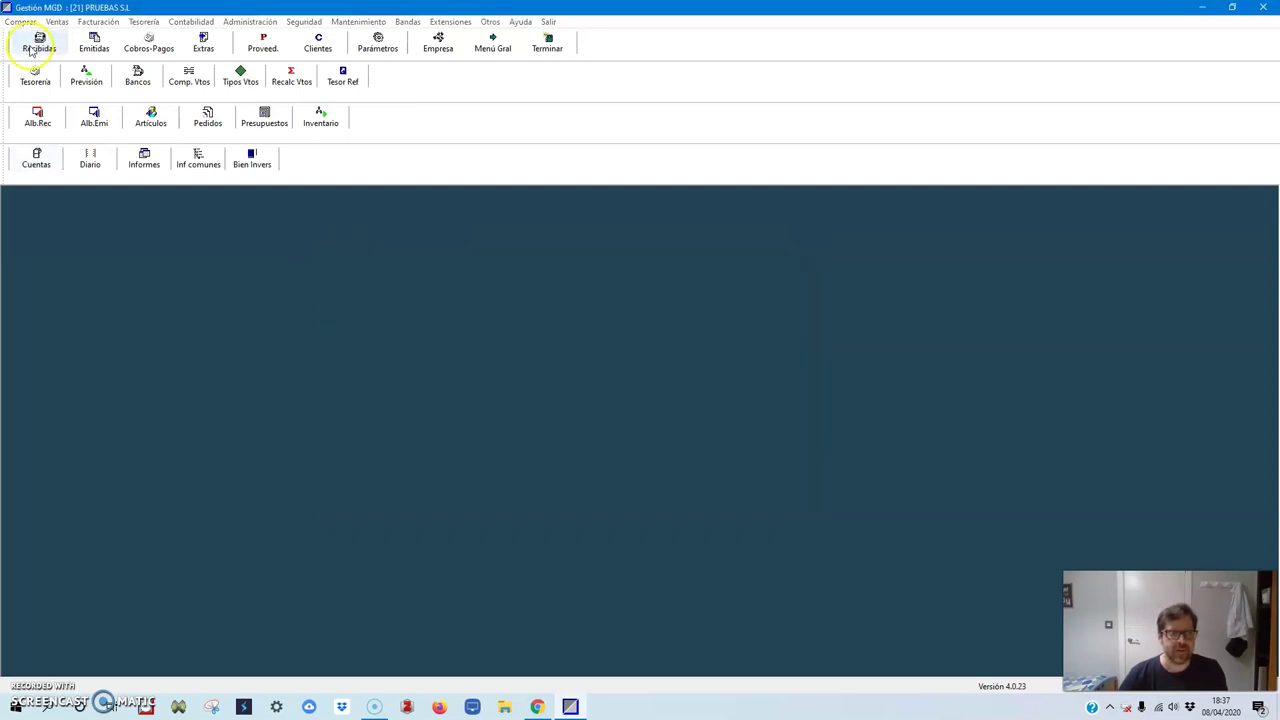
Step: Review the received invoices for those still pending payment and close their list
left_click(39, 44)
left_click(505, 305)
left_click(505, 293)
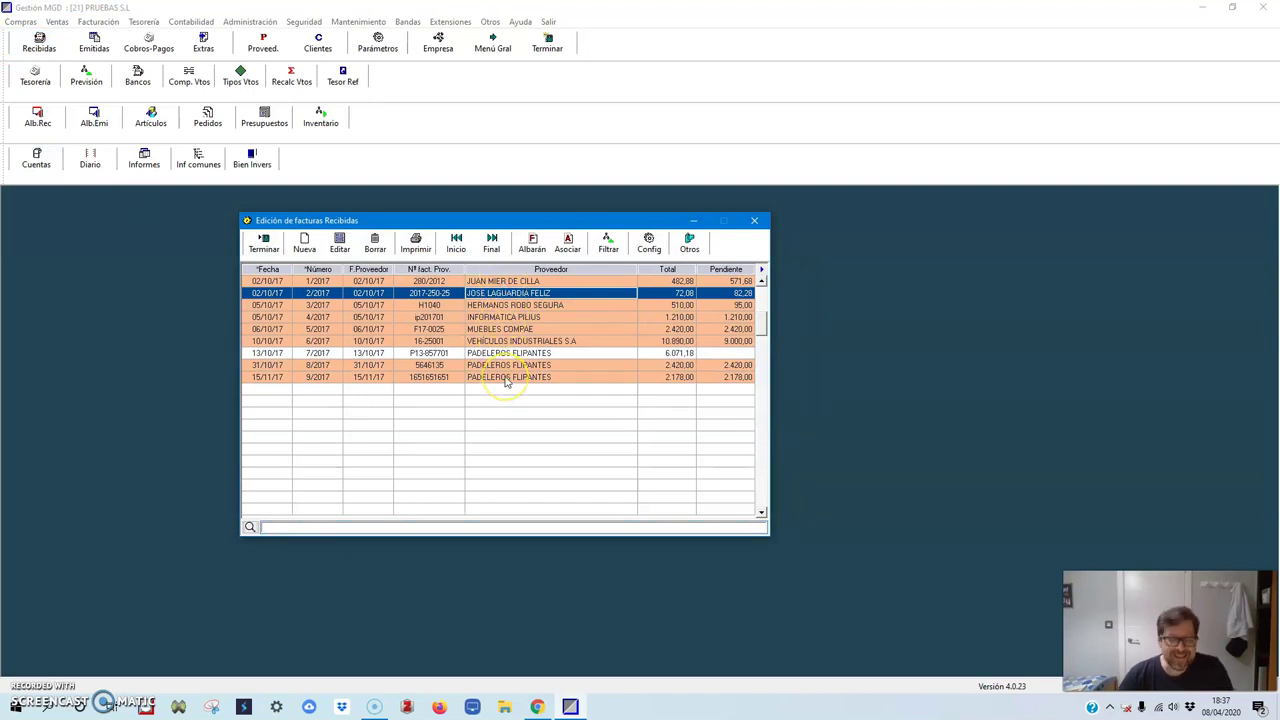
left_click(577, 355)
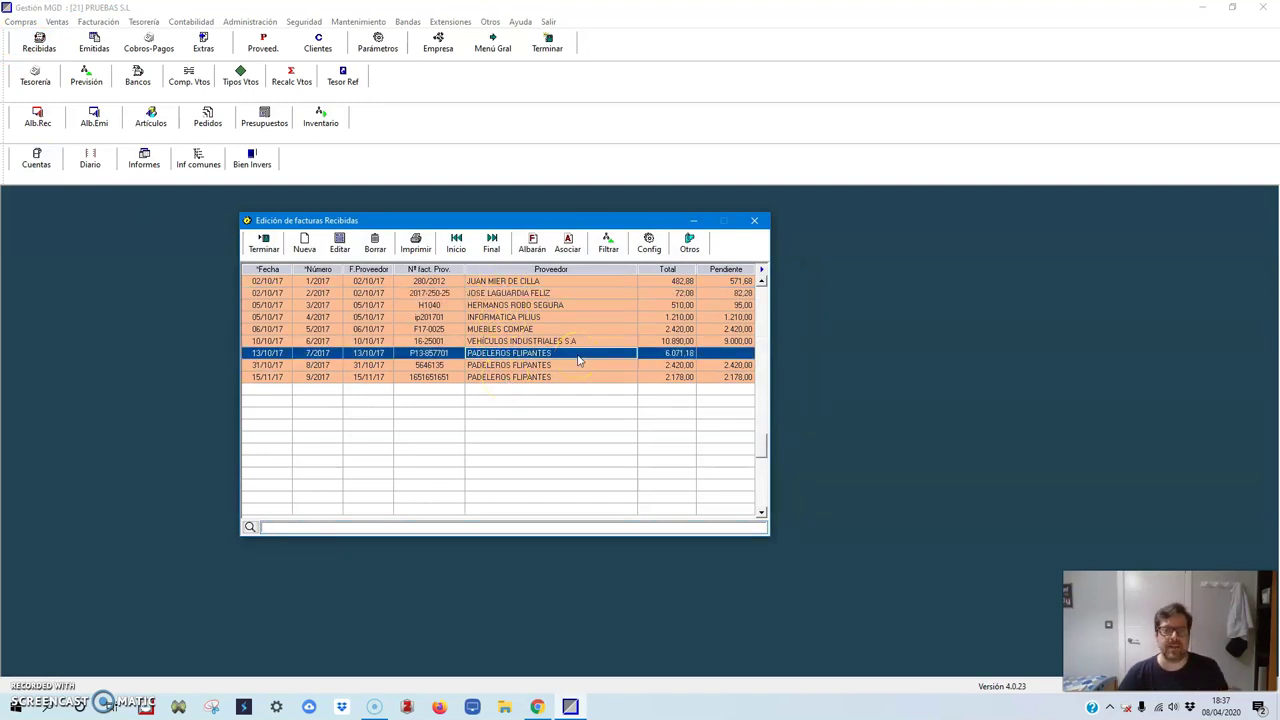
left_click(264, 243)
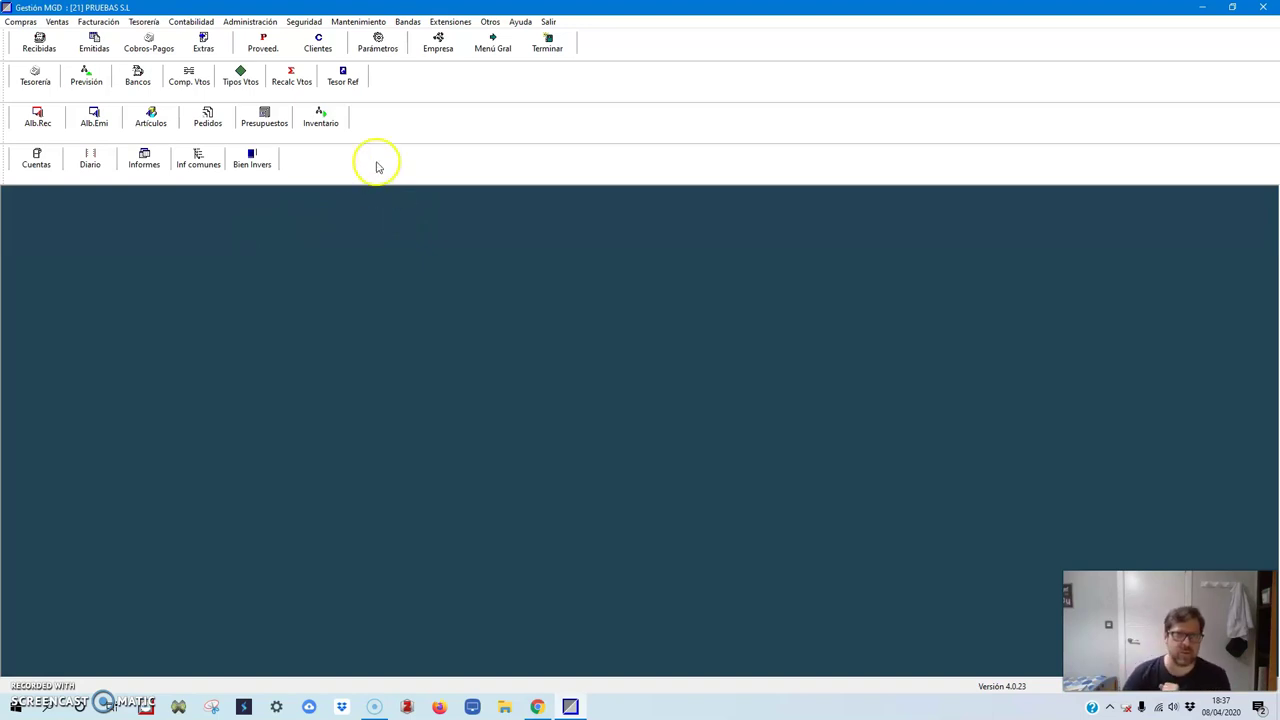
Step: Open the collections and payments of the CAJA RURAL DE GRANADA bank account
left_click(148, 50)
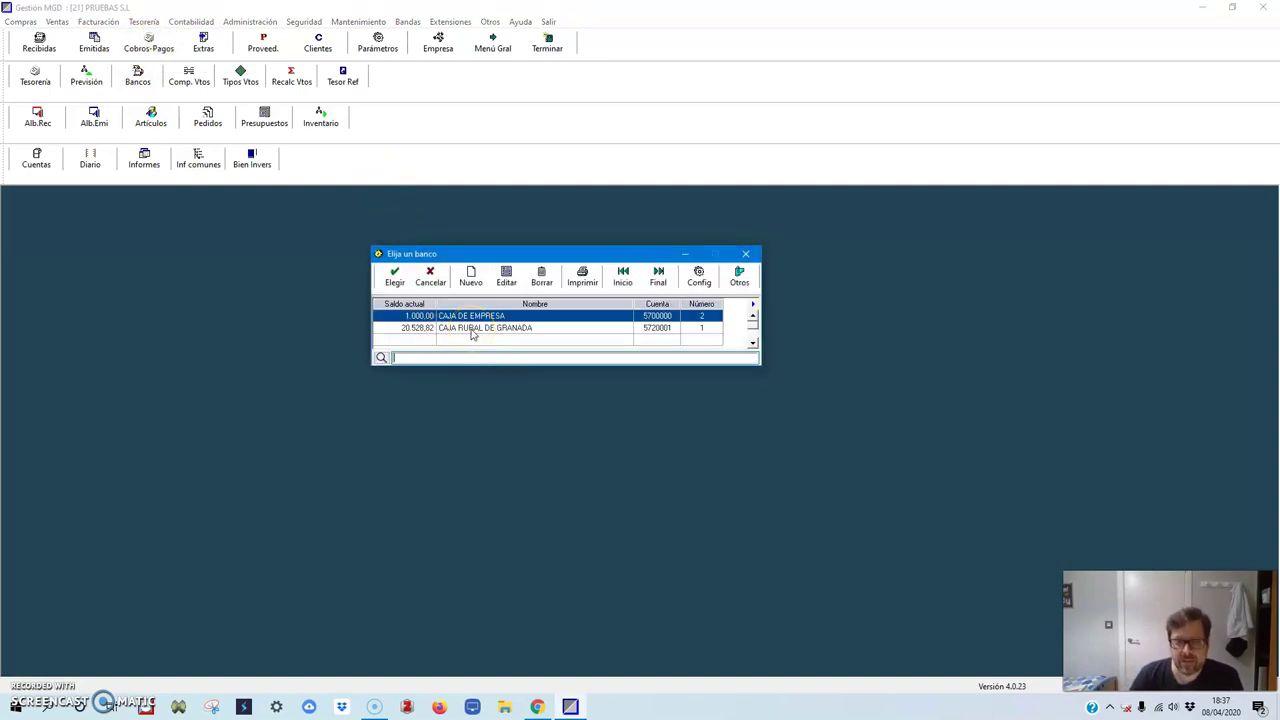
left_click(473, 330)
left_click(396, 277)
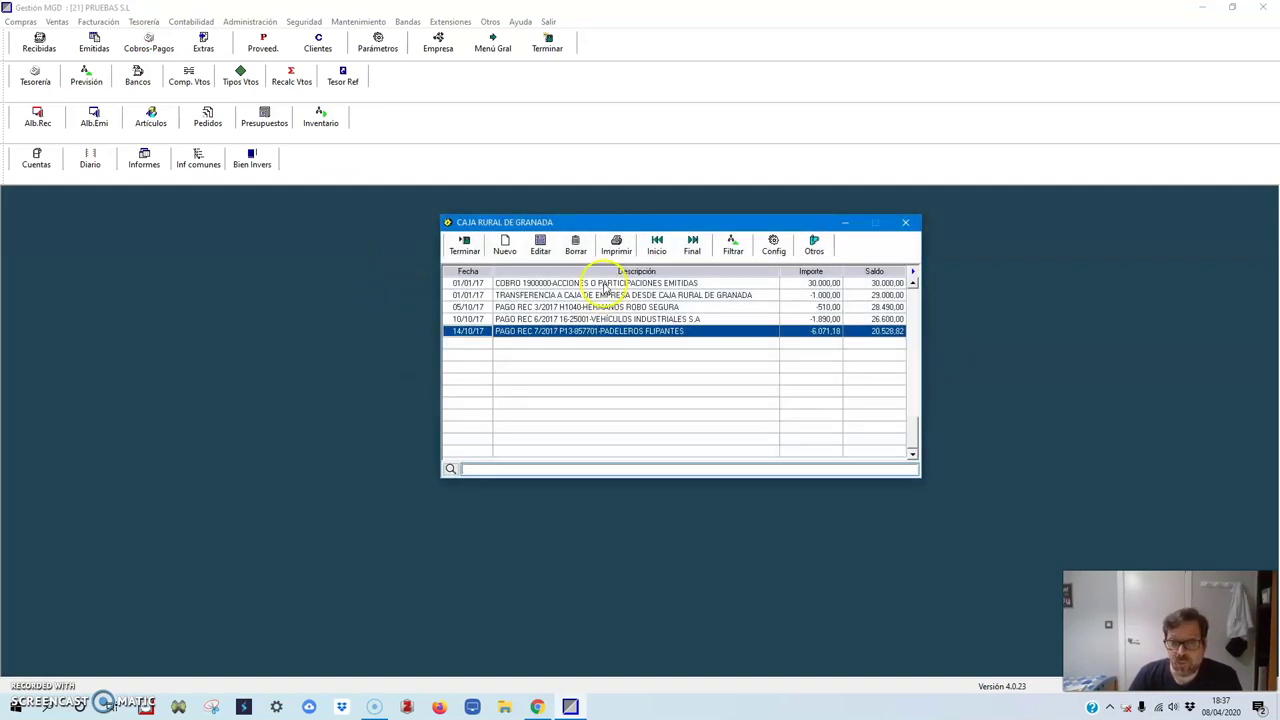
scroll(605, 300, "up", 4)
scroll(606, 317, "down", 4)
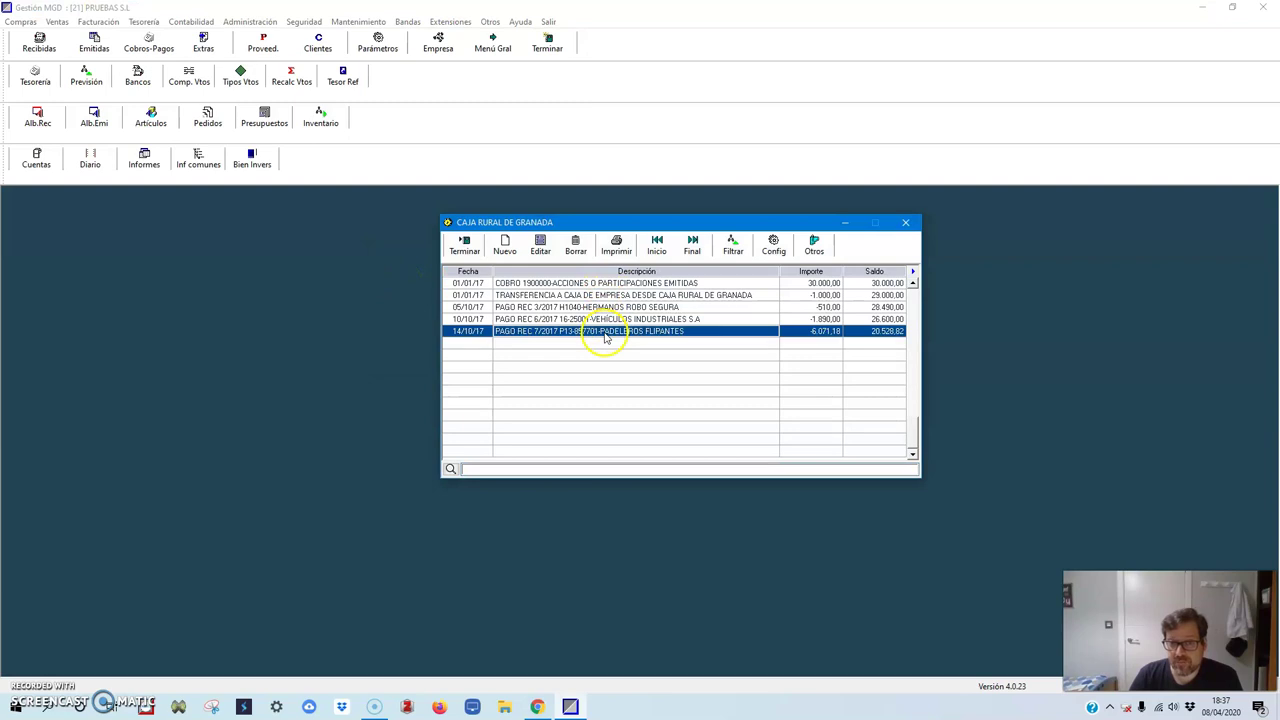
Step: Create a new bank movement dated 30/11/17 that pays received invoice 5/2017 from MUEBLES COMPAE
left_click(505, 248)
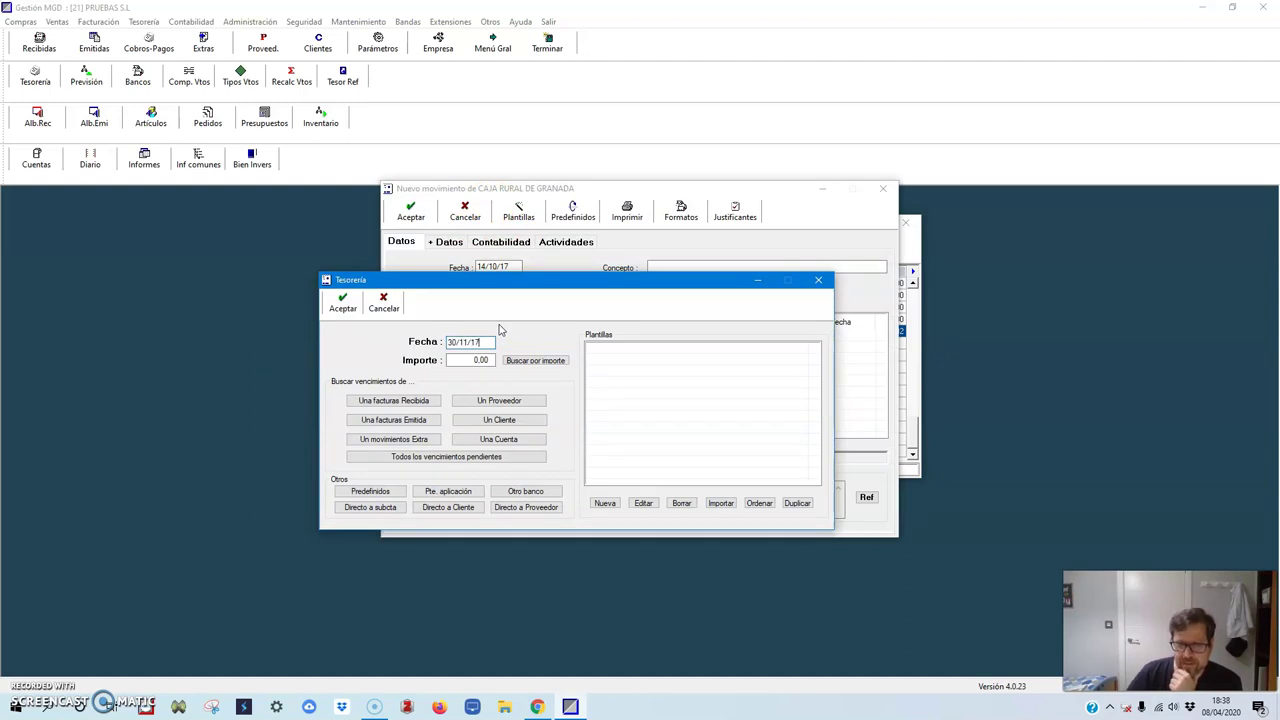
left_click(477, 360)
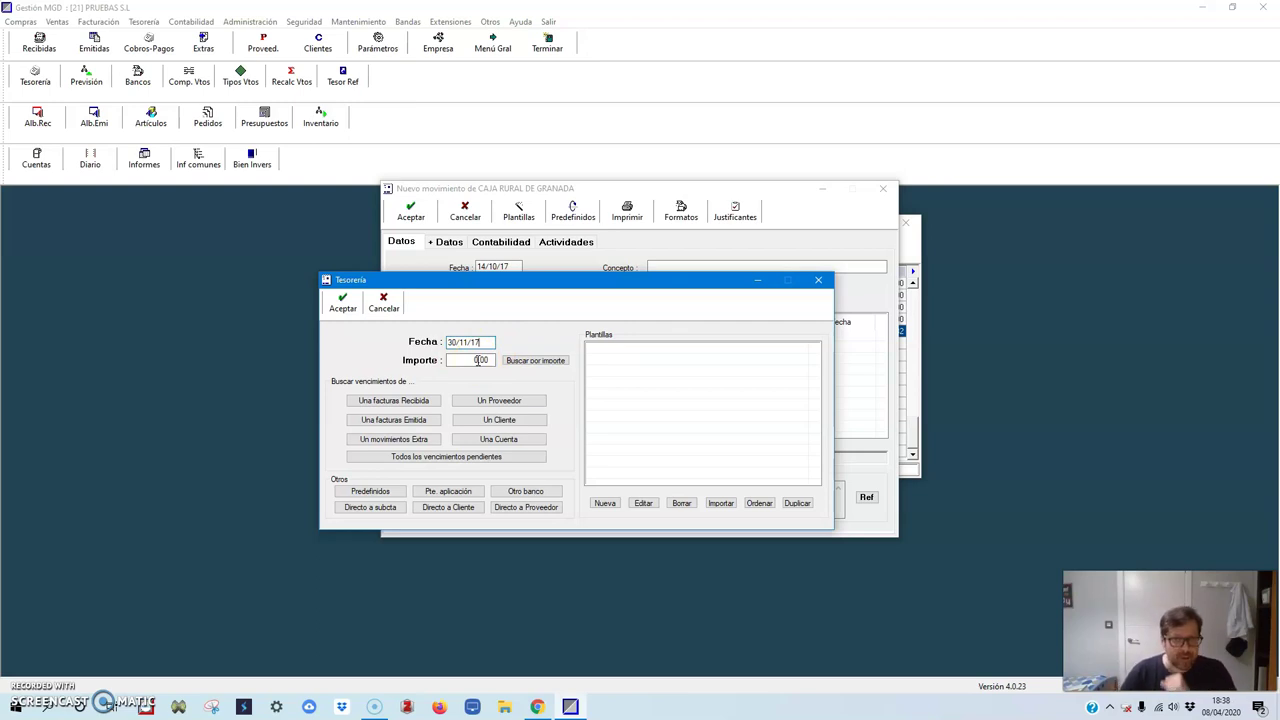
left_click(336, 387)
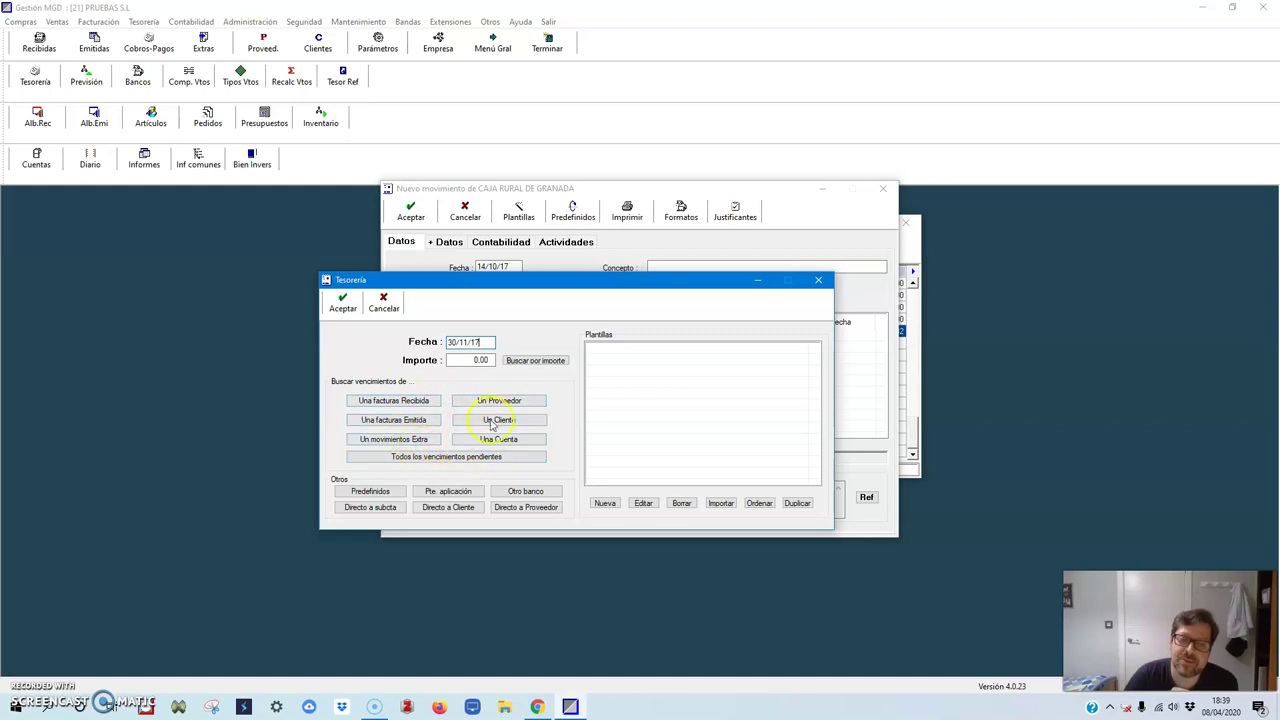
left_click(411, 402)
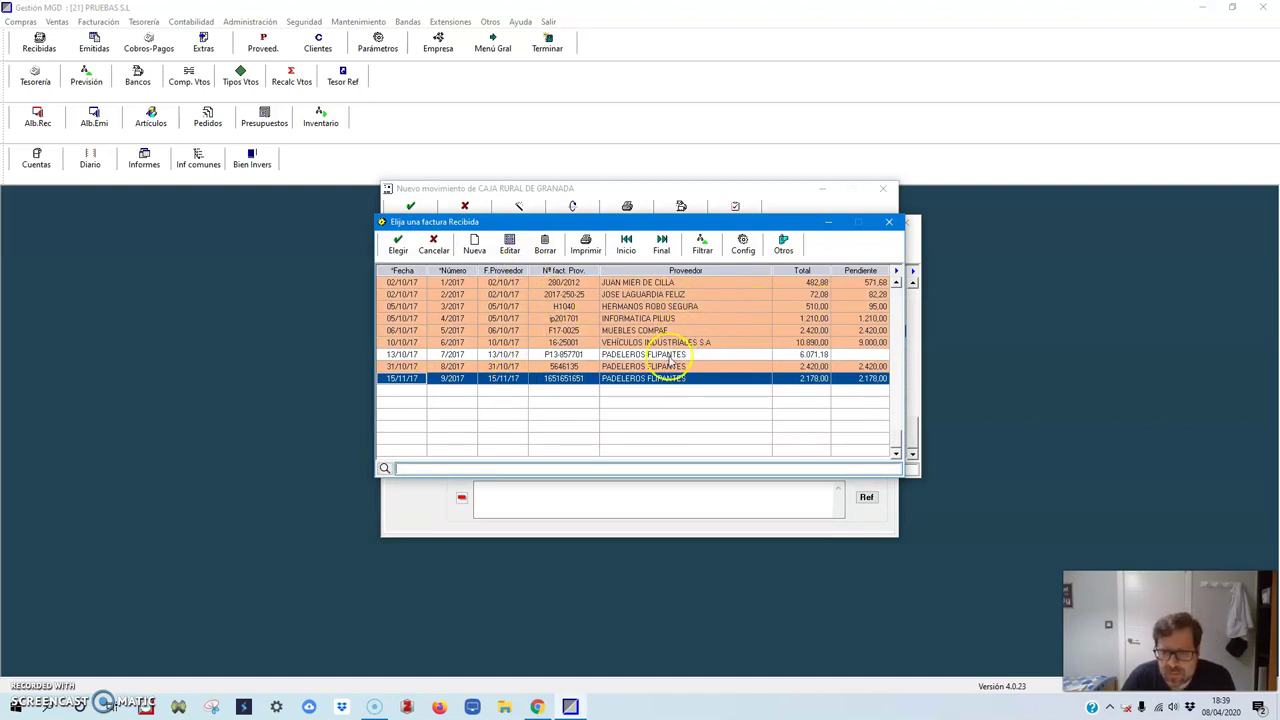
left_click(670, 367)
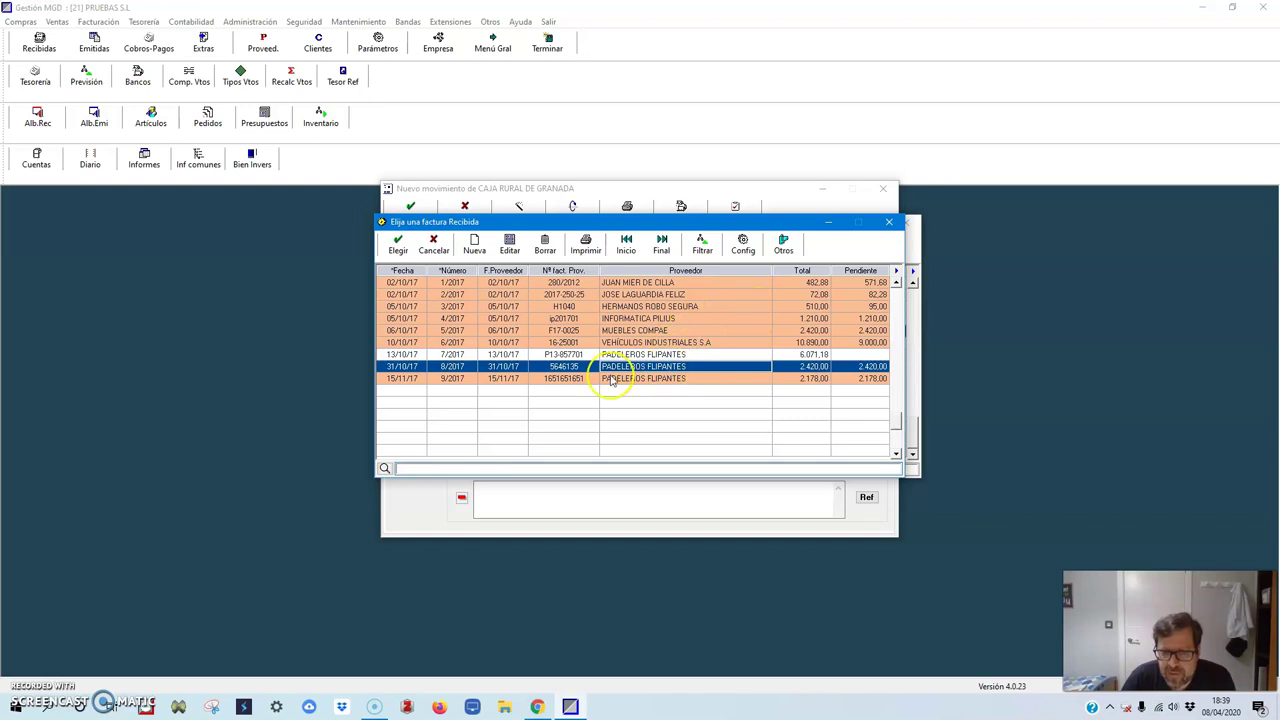
left_click(671, 333)
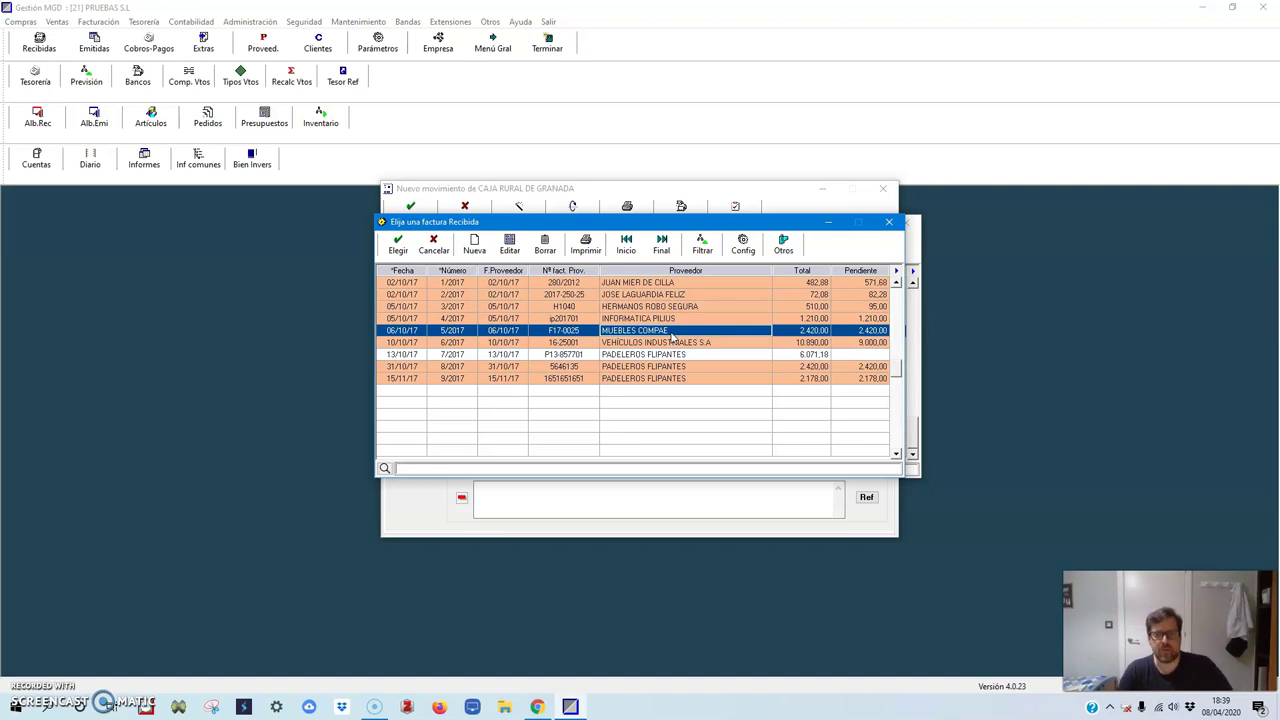
left_click(398, 245)
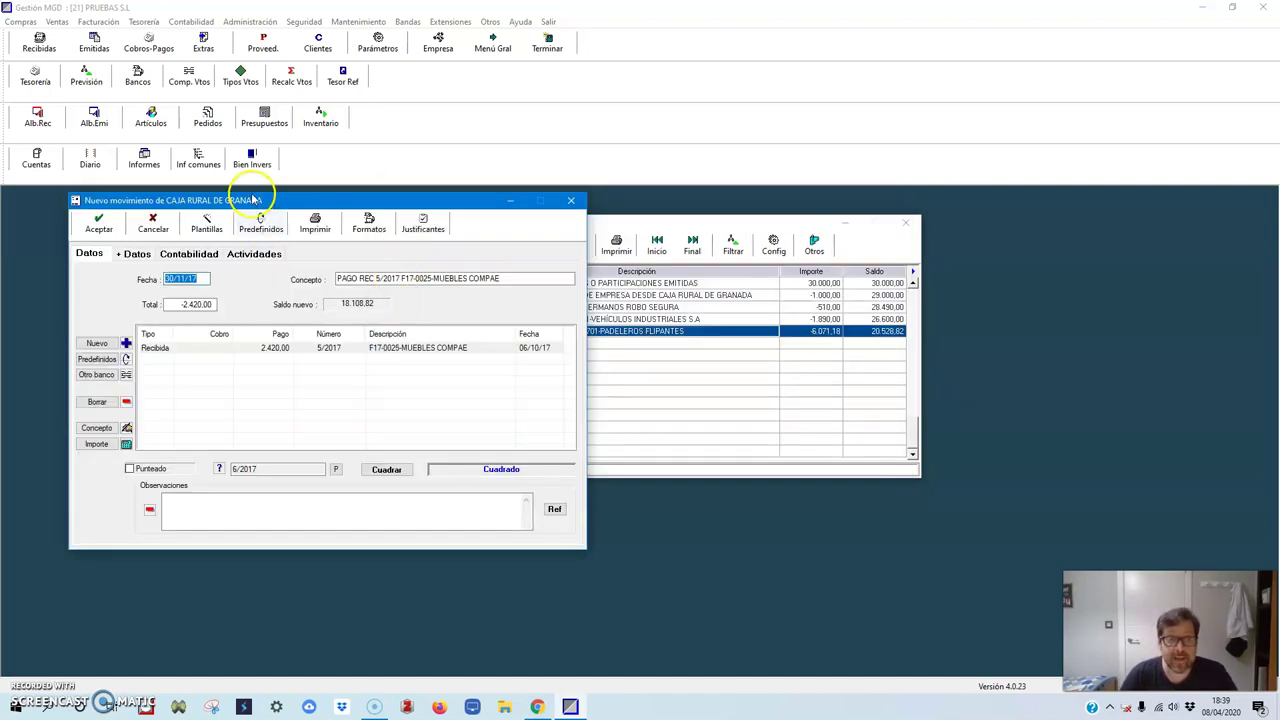
Step: Check the accounting entry of the MUEBLES COMPAE payment, then save the movement and close the bank's movements
left_click_drag(254, 200, 312, 203)
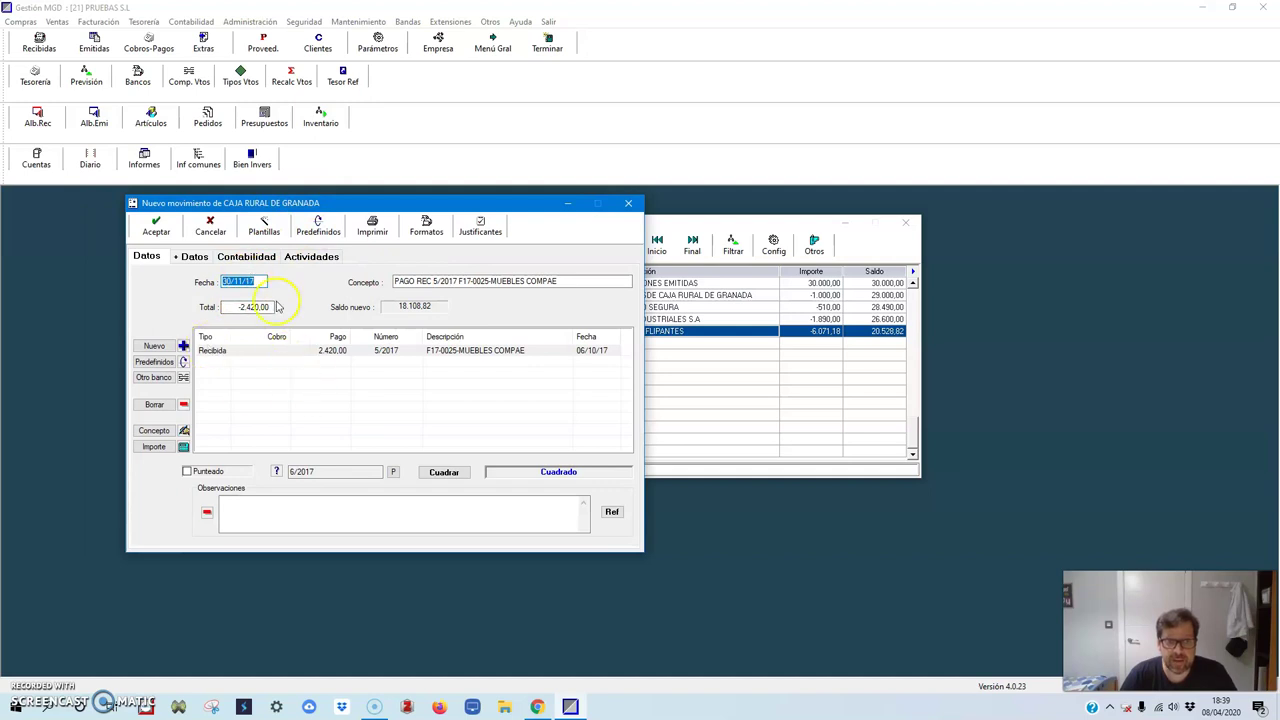
left_click(233, 261)
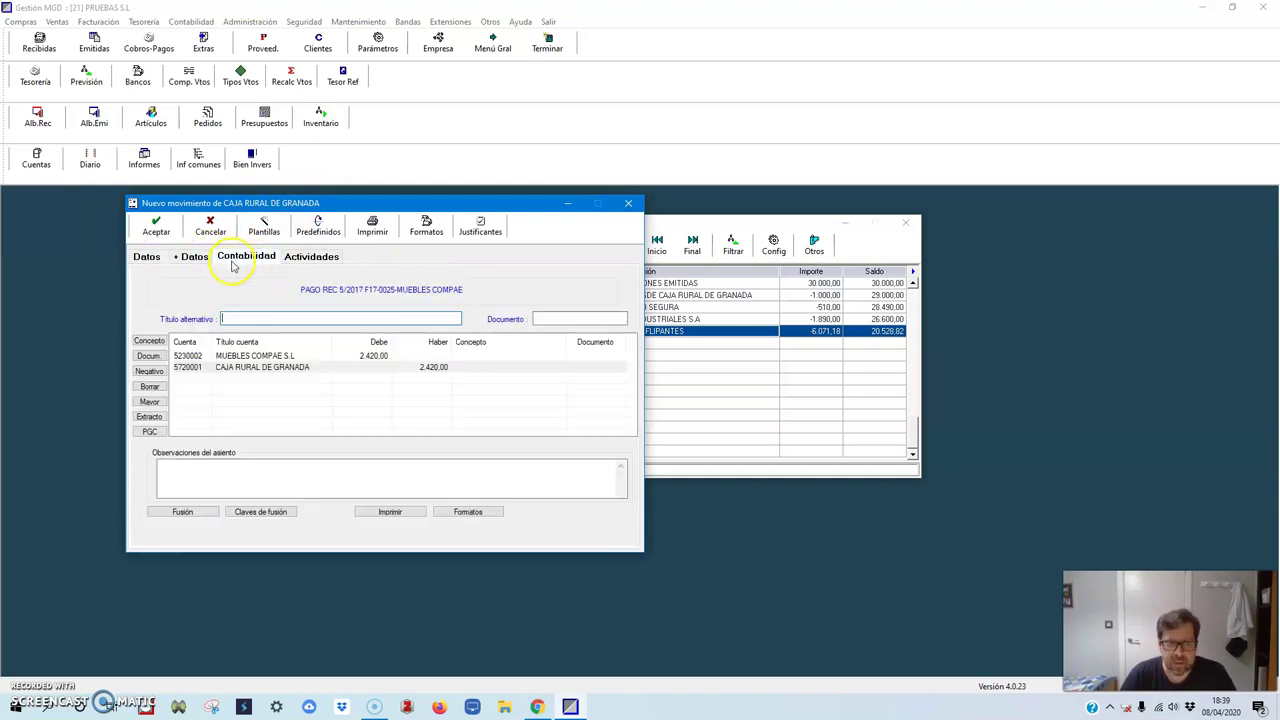
left_click(216, 356)
left_click(234, 368)
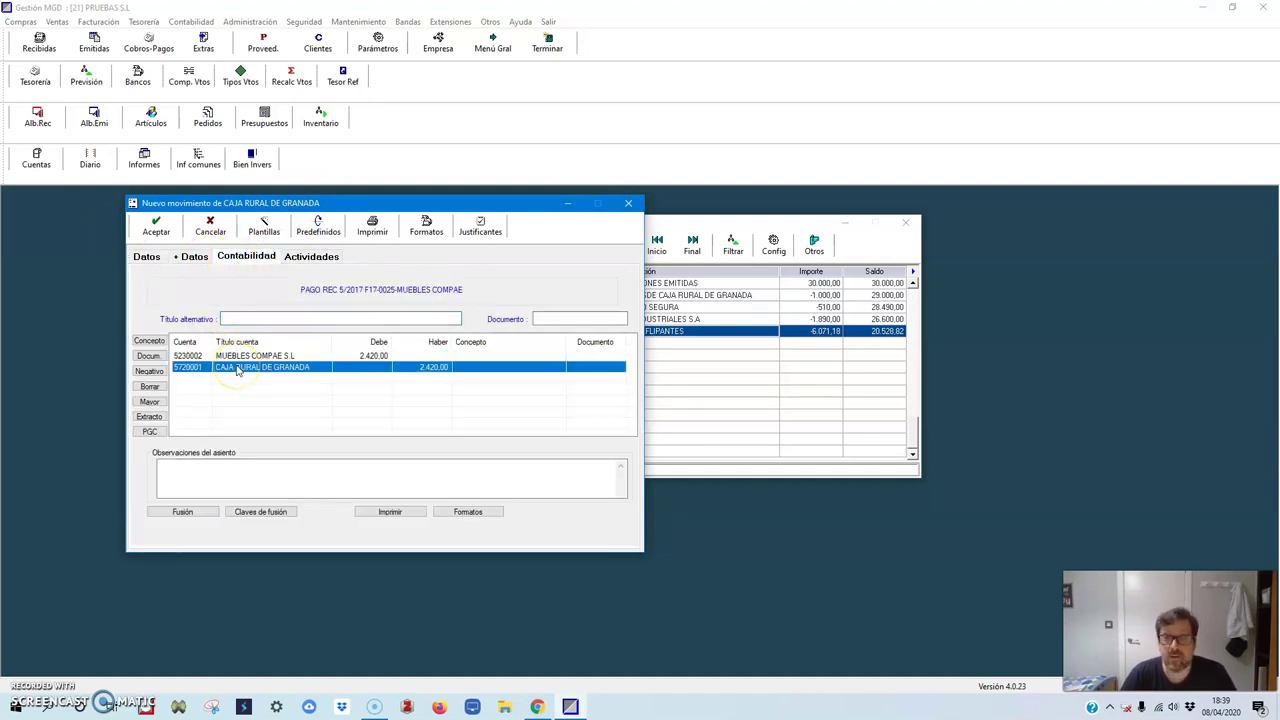
left_click(150, 257)
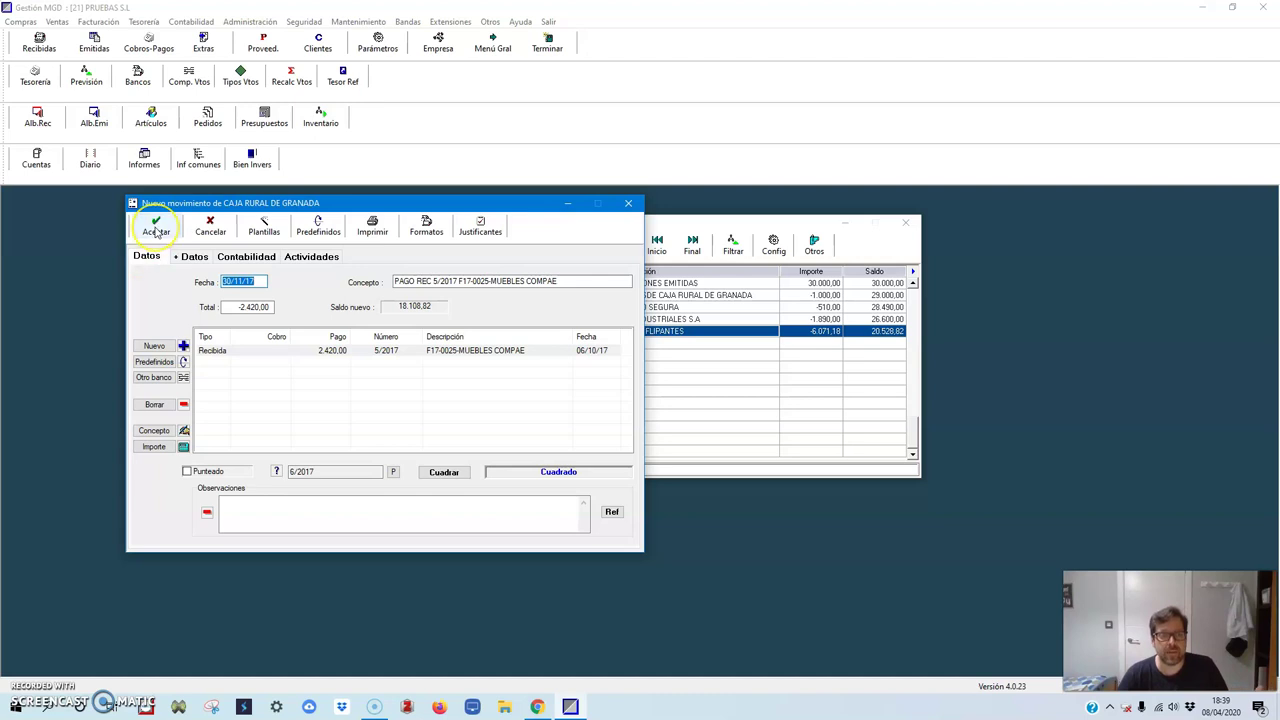
left_click(157, 228)
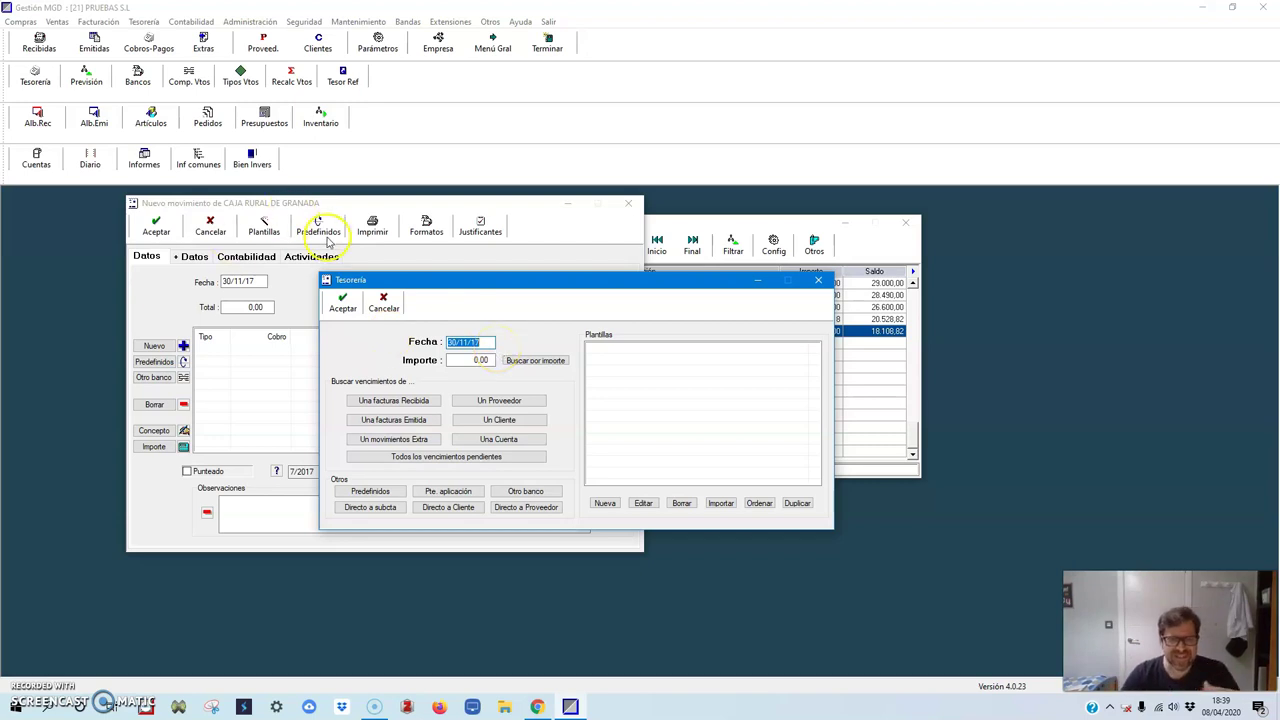
left_click(384, 302)
left_click(464, 244)
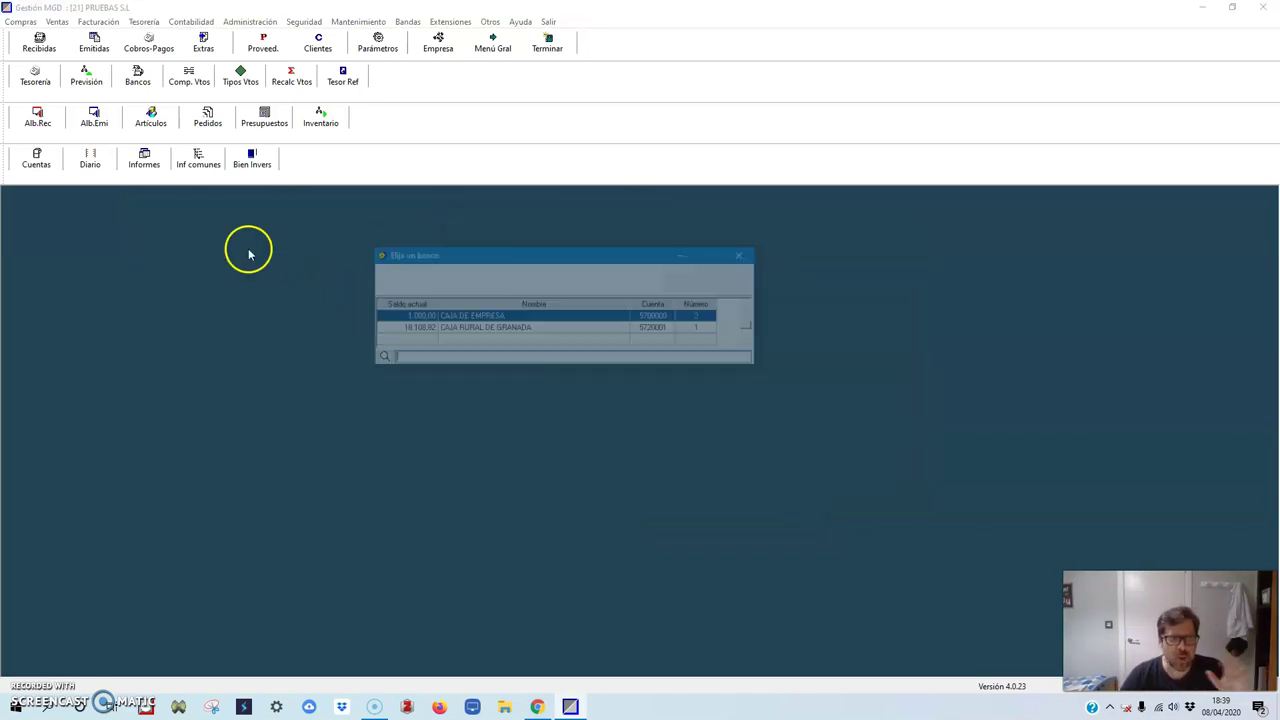
left_click(430, 278)
Step: Review the MUEBLES COMPAE payment entry in the accounting journal and close the journal
left_click(90, 160)
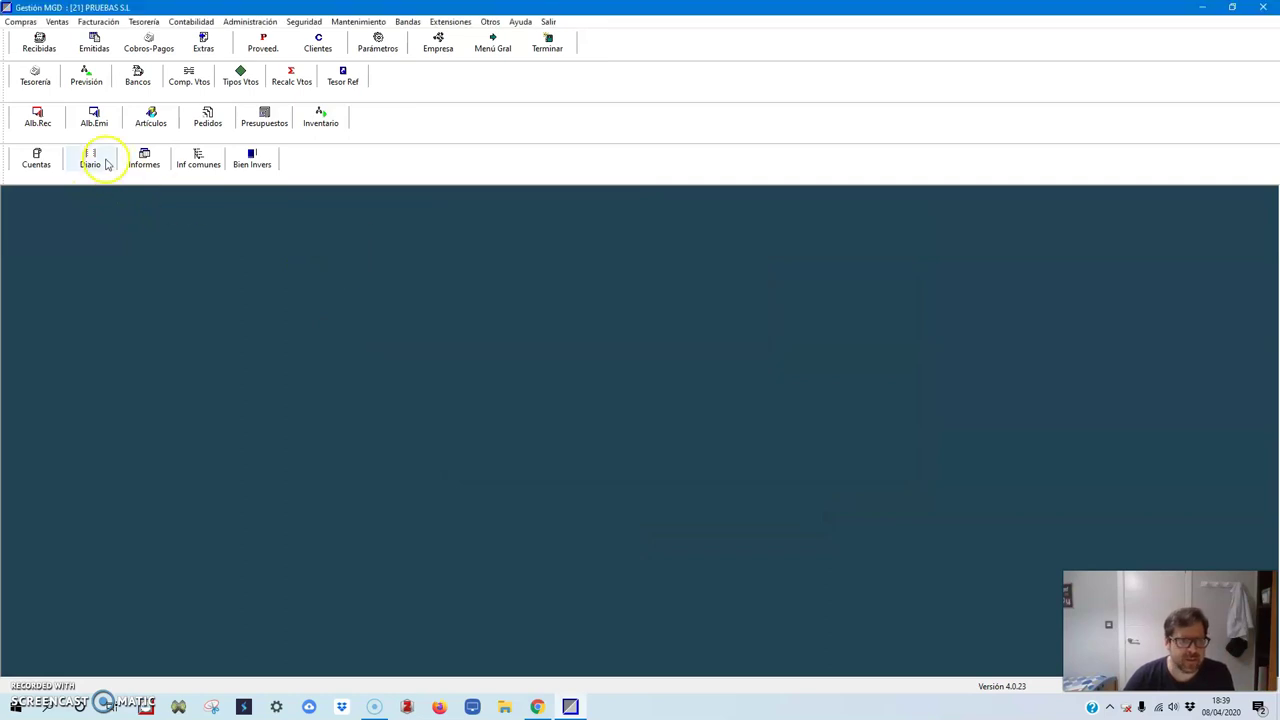
left_click(530, 619)
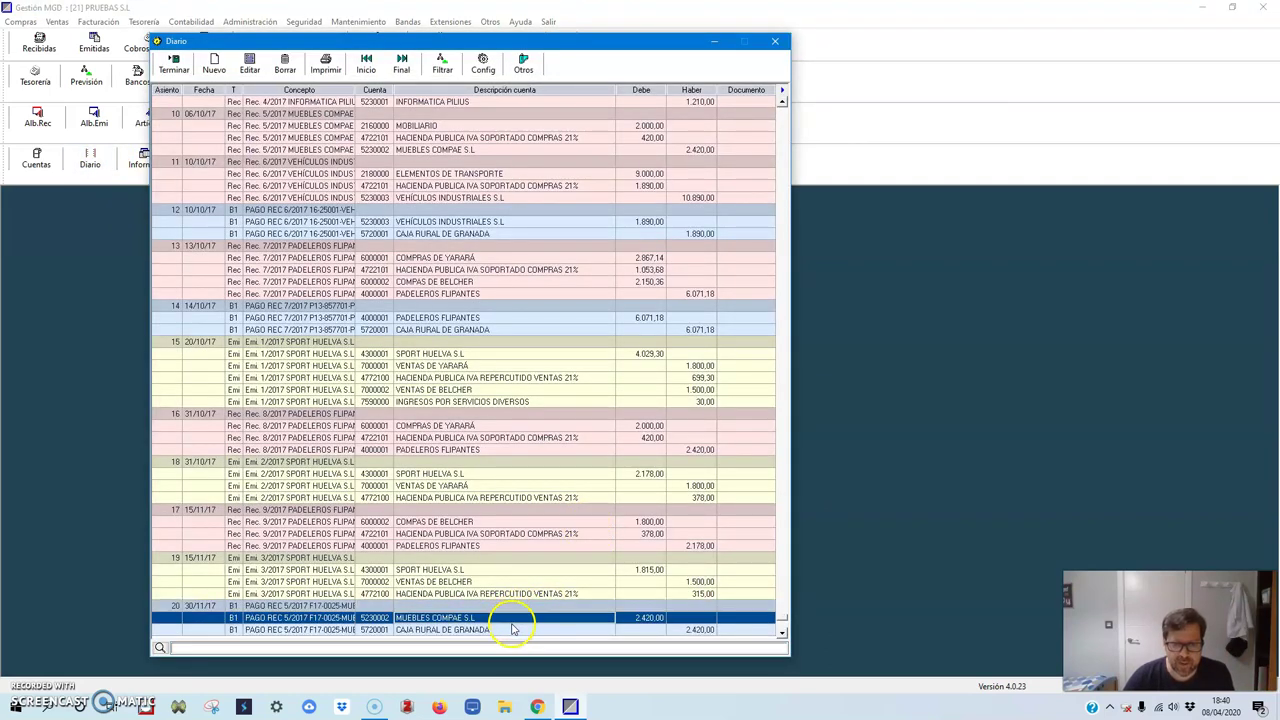
left_click(513, 629)
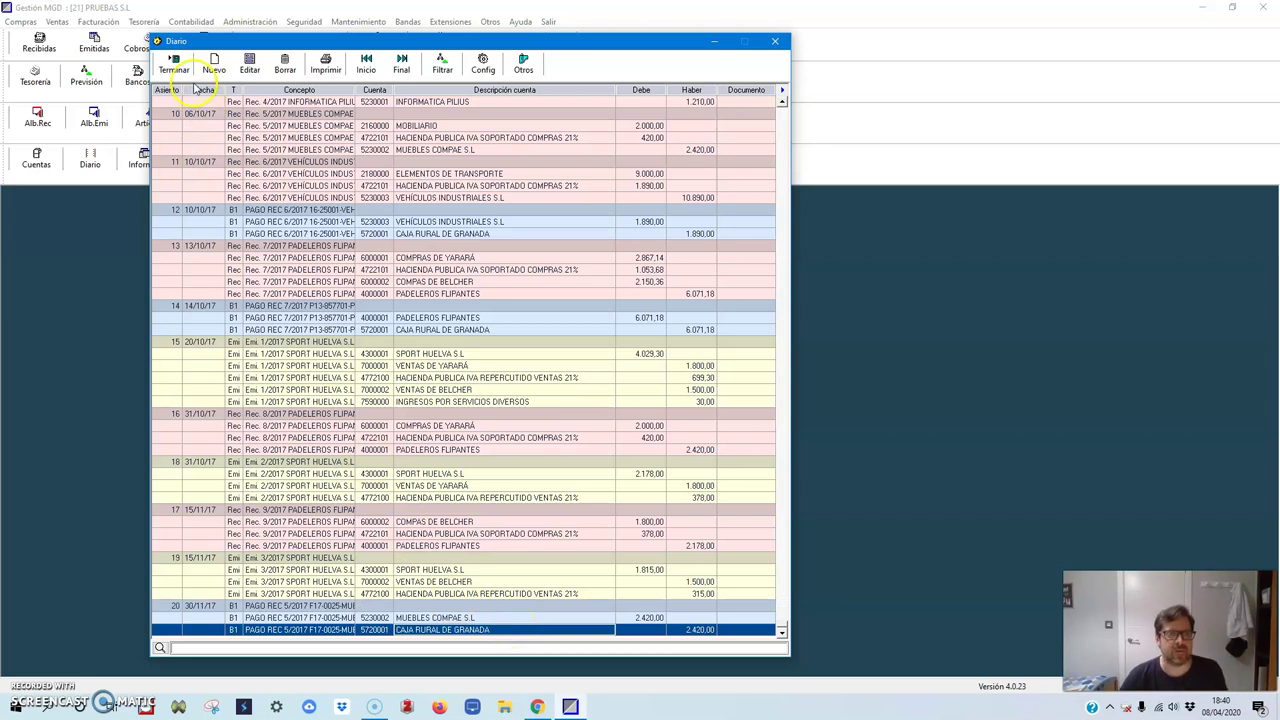
left_click(172, 64)
Step: Start a new movement for CAJA RURAL DE GRANADA and list all the pending due dates
left_click(149, 42)
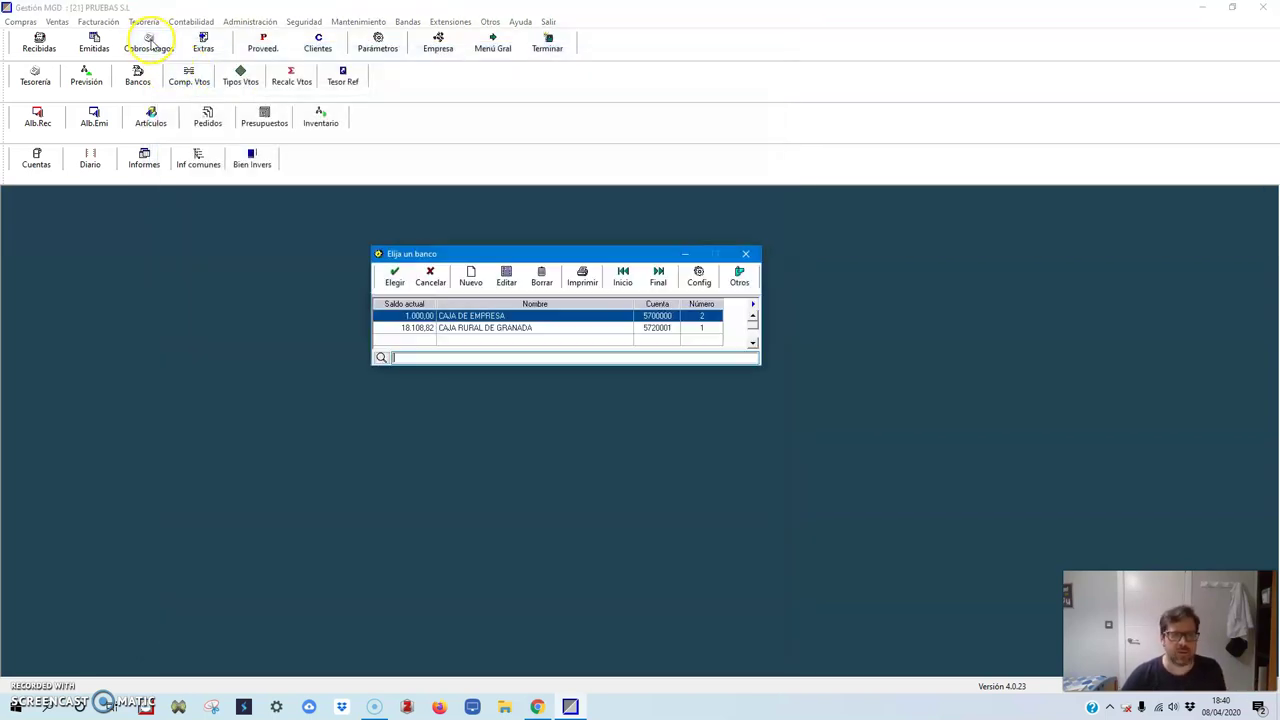
double_click(484, 330)
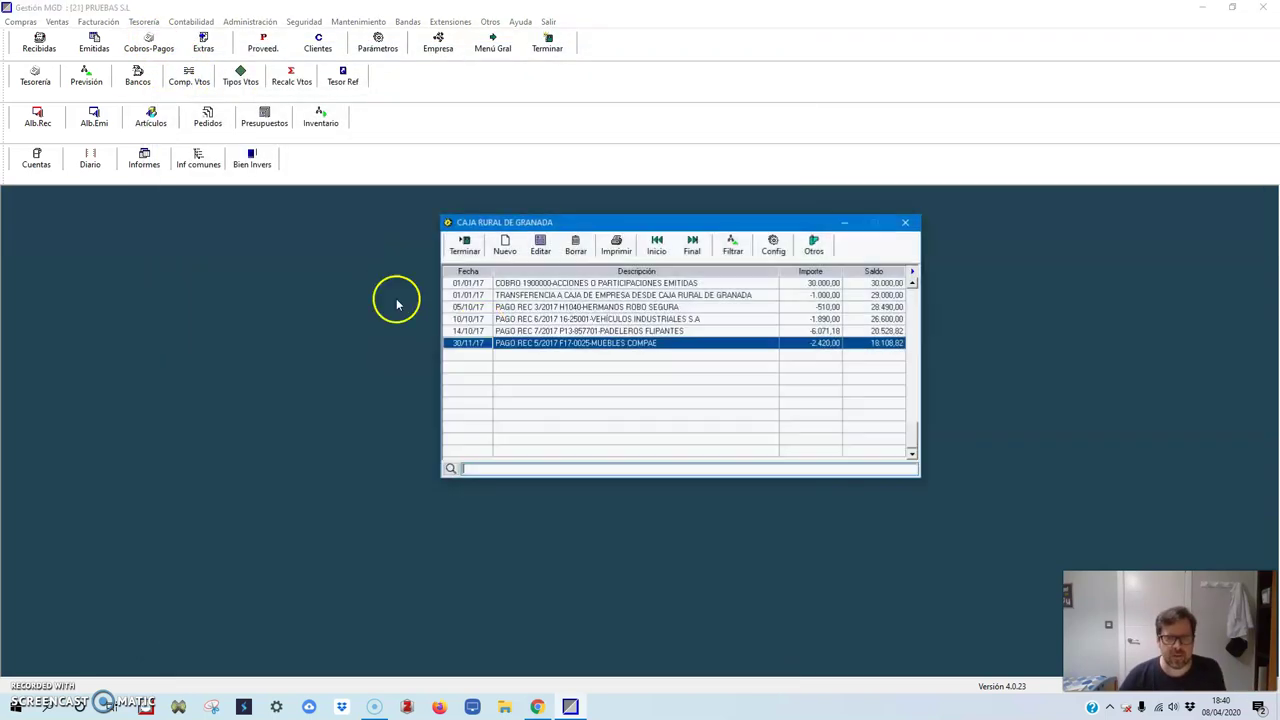
left_click(506, 247)
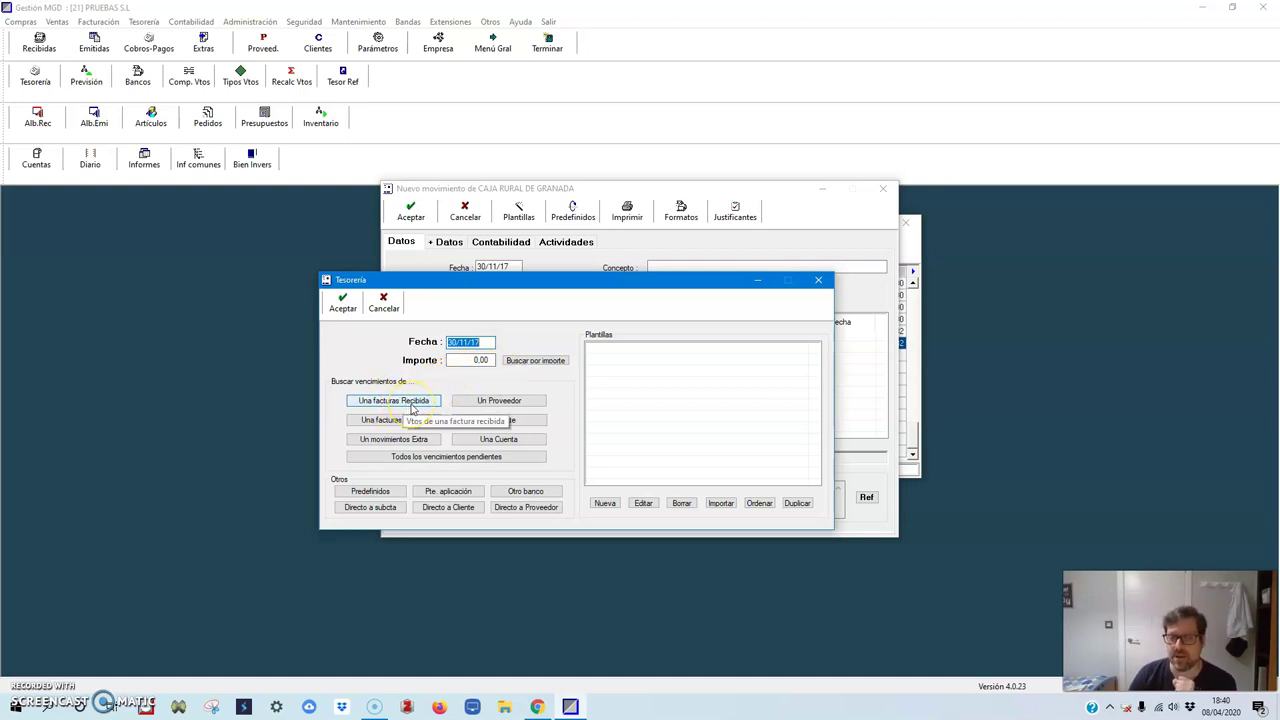
left_click(400, 461)
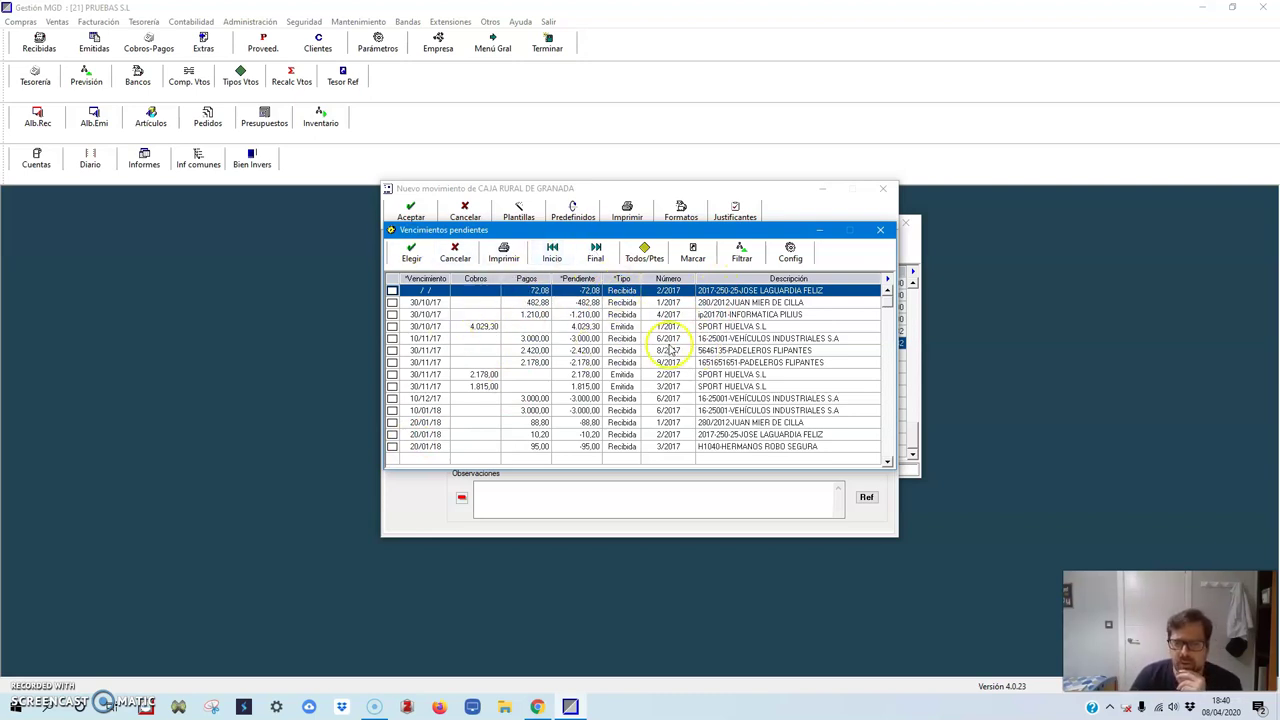
left_click(712, 328)
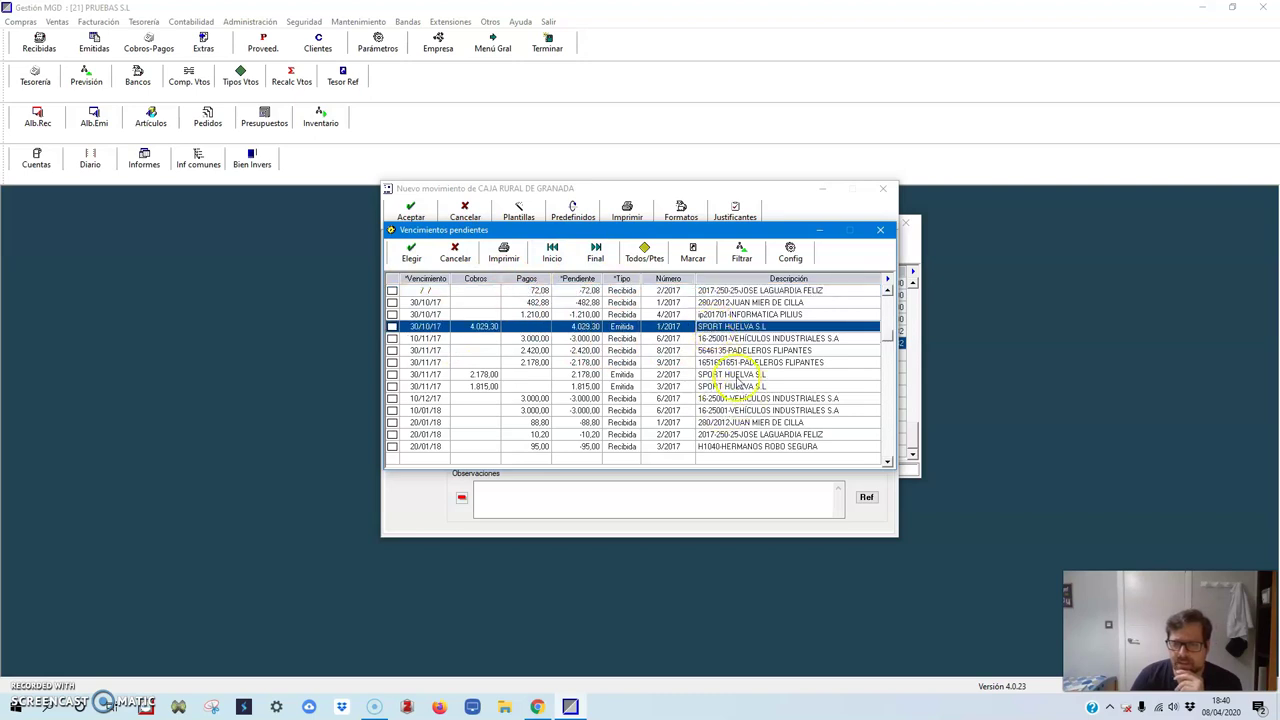
left_click(744, 363)
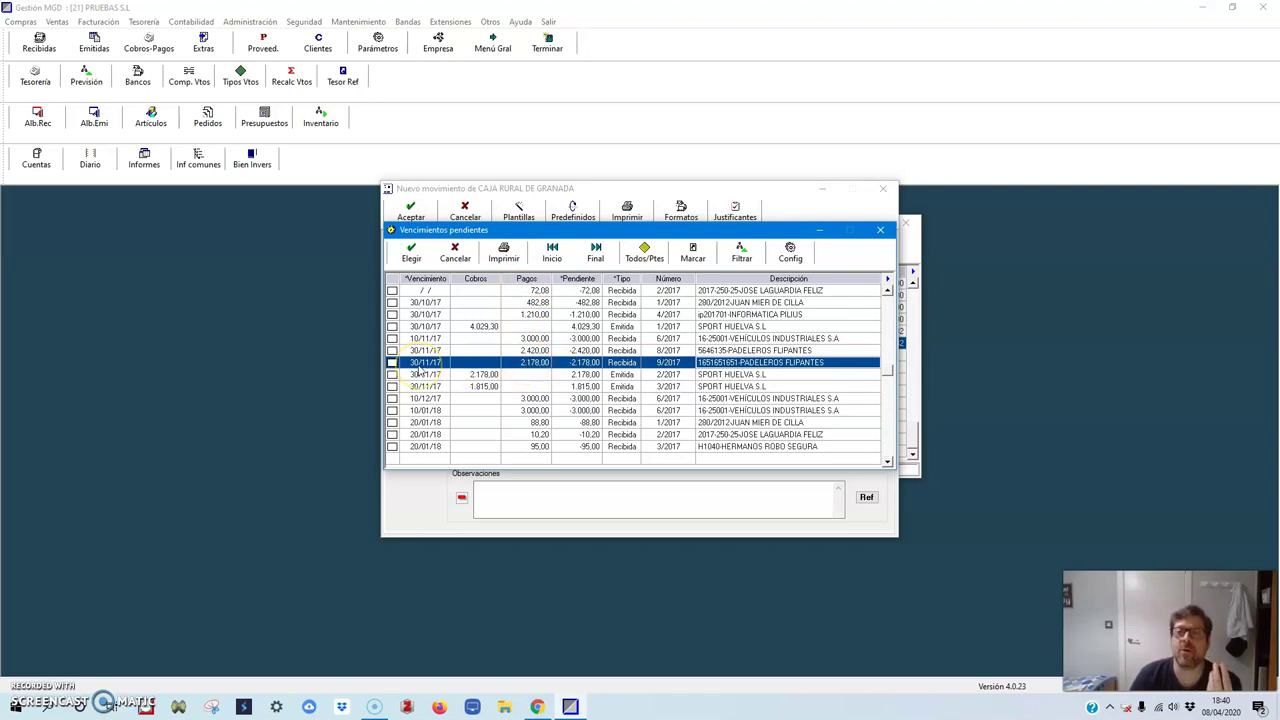
Step: Mark the pending due dates of PADELEROS FLIPANTES invoices 8/2017 and 9/2017 and bring both into the movement
left_click(392, 362)
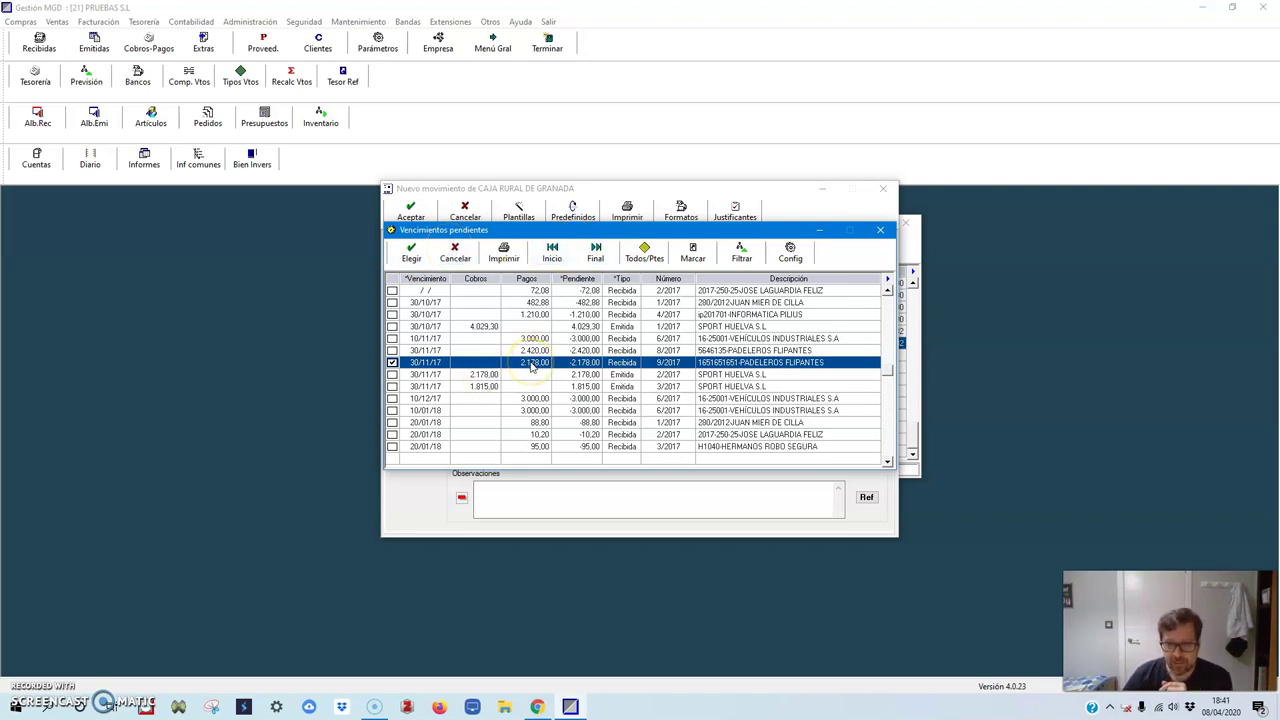
left_click(392, 351)
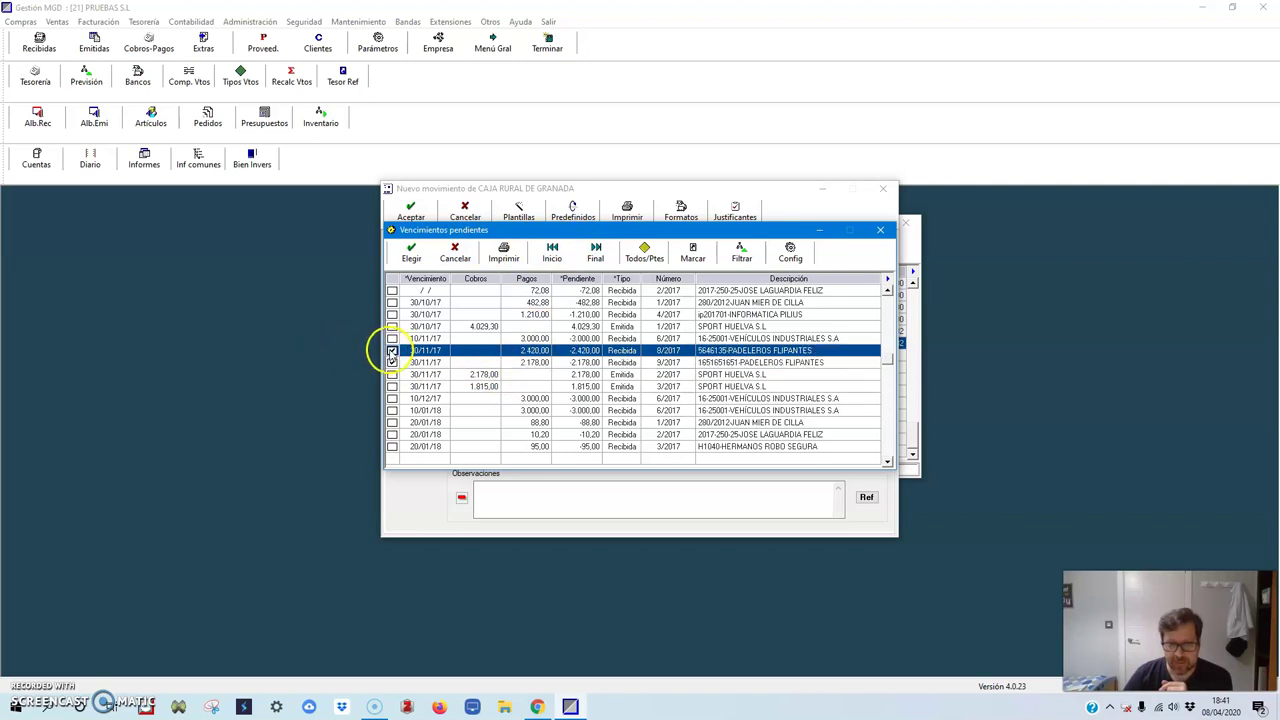
left_click(393, 362)
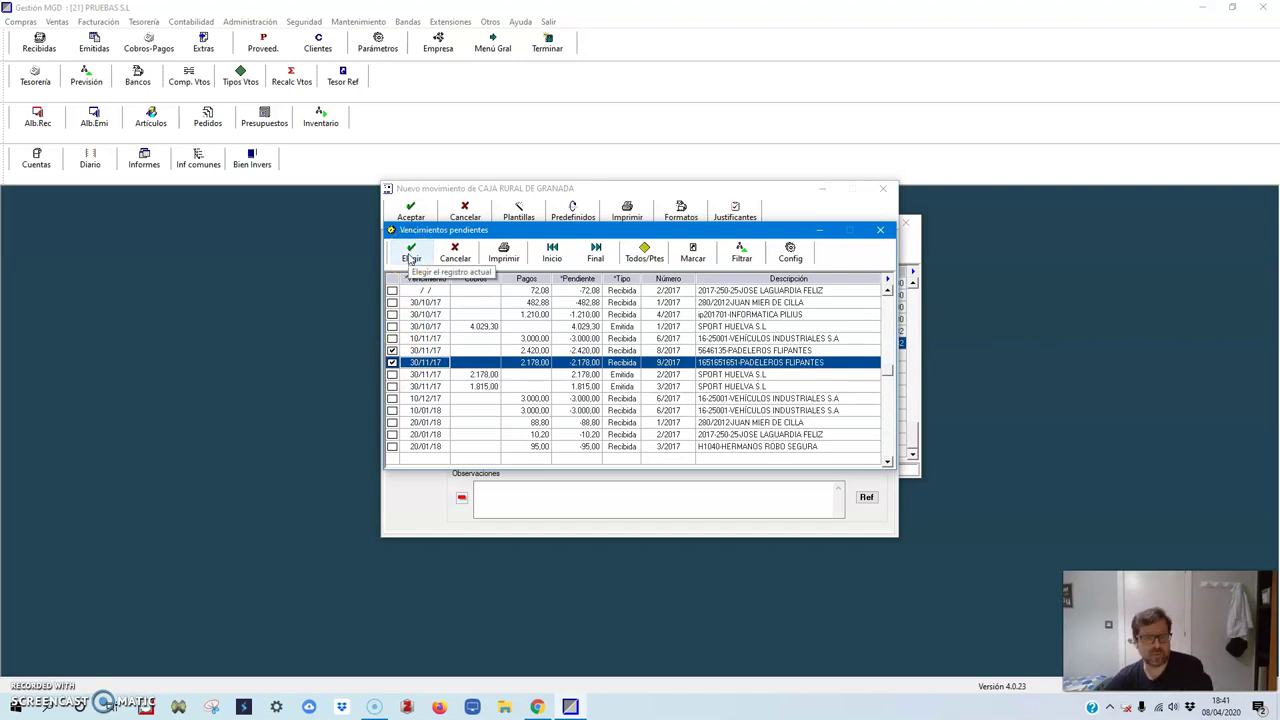
left_click(392, 350)
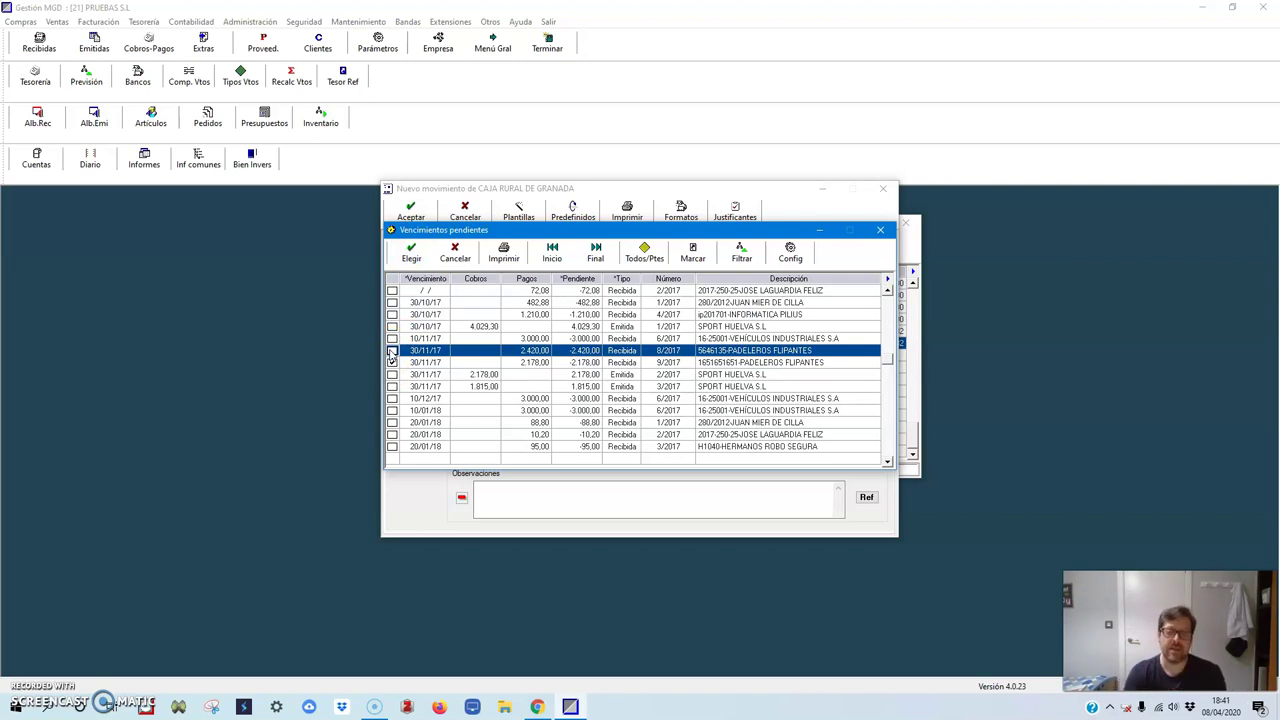
left_click(392, 350)
left_click(392, 362)
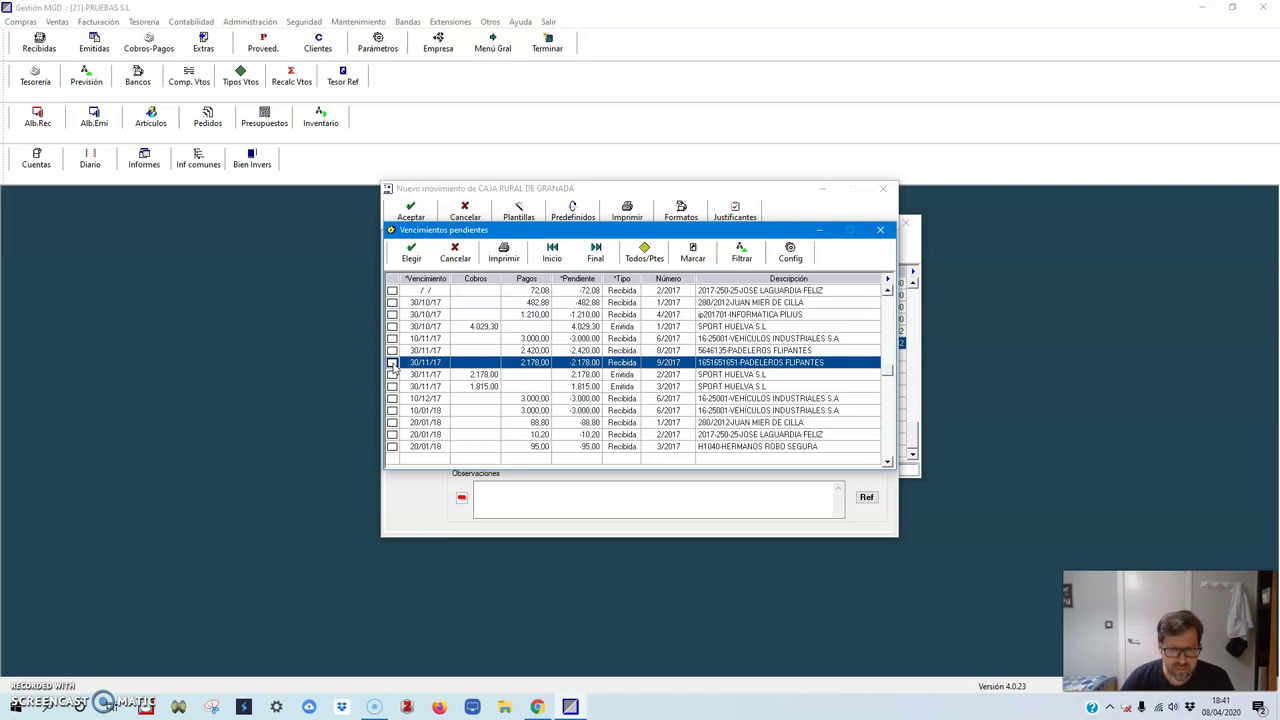
left_click(392, 363)
left_click(393, 351)
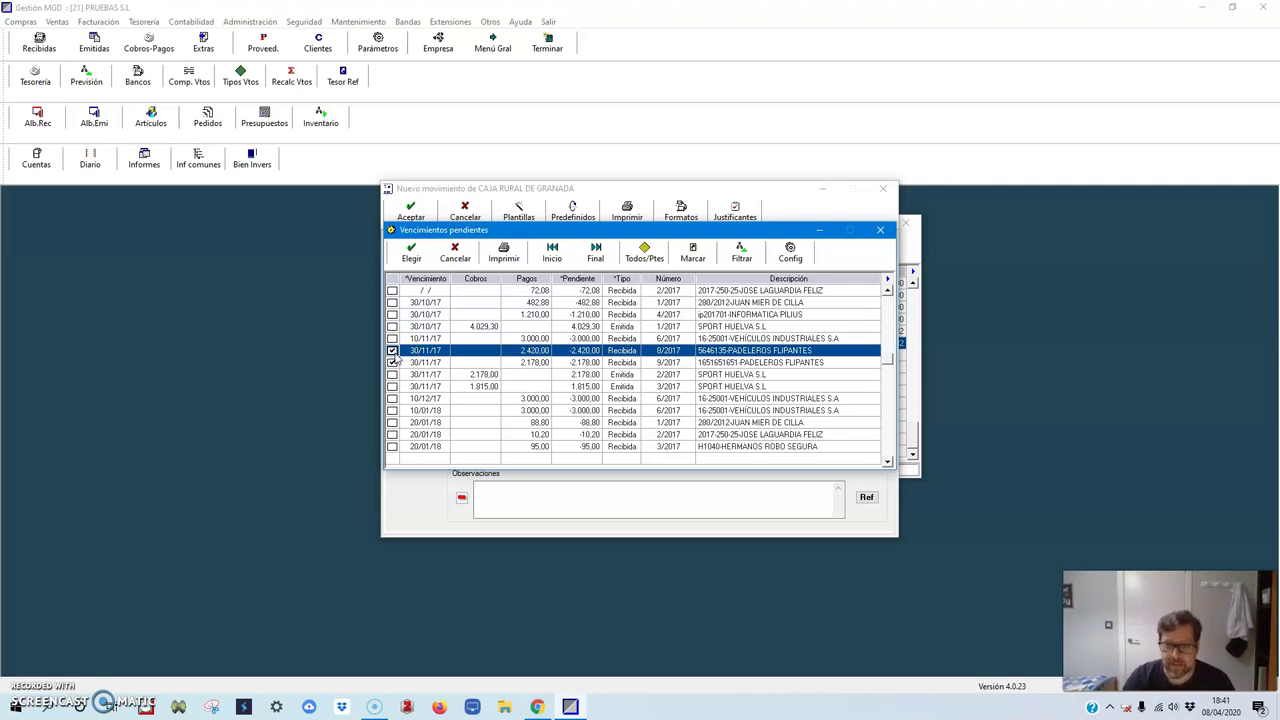
left_click(411, 252)
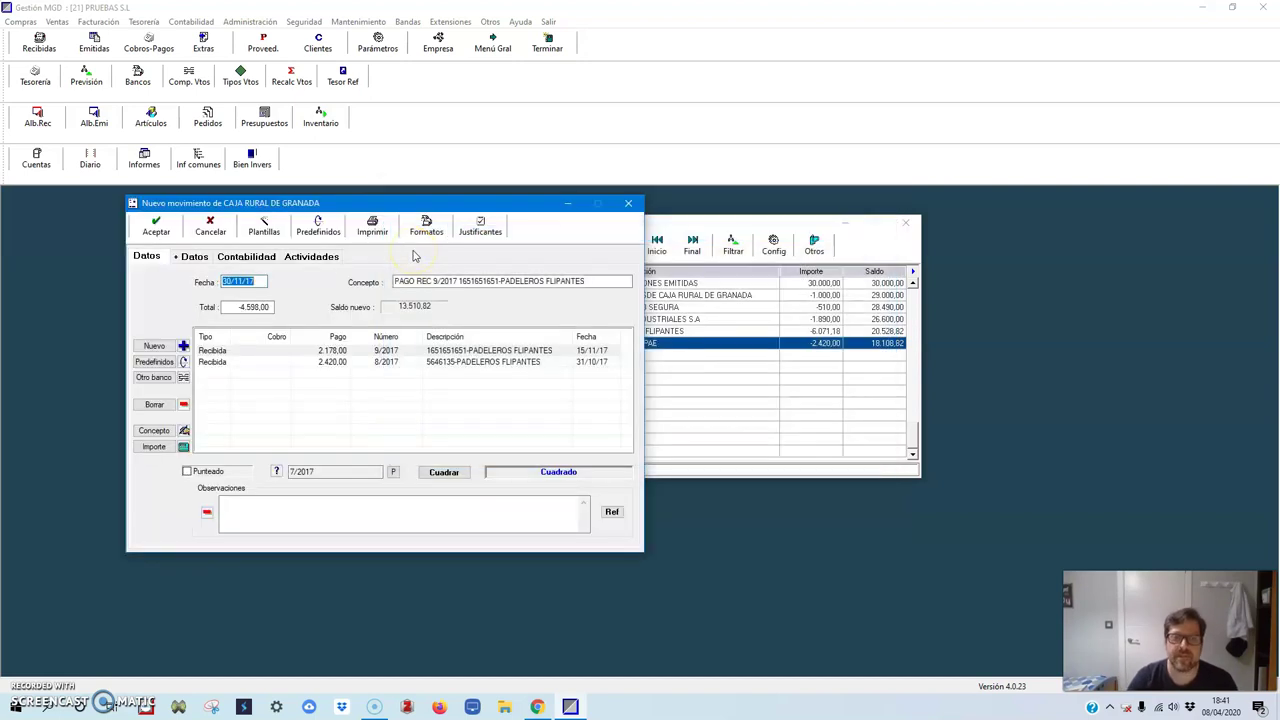
Step: Check the accounting entry of the joint PADELEROS FLIPANTES payment, then save it and close the bank's movements
left_click(246, 258)
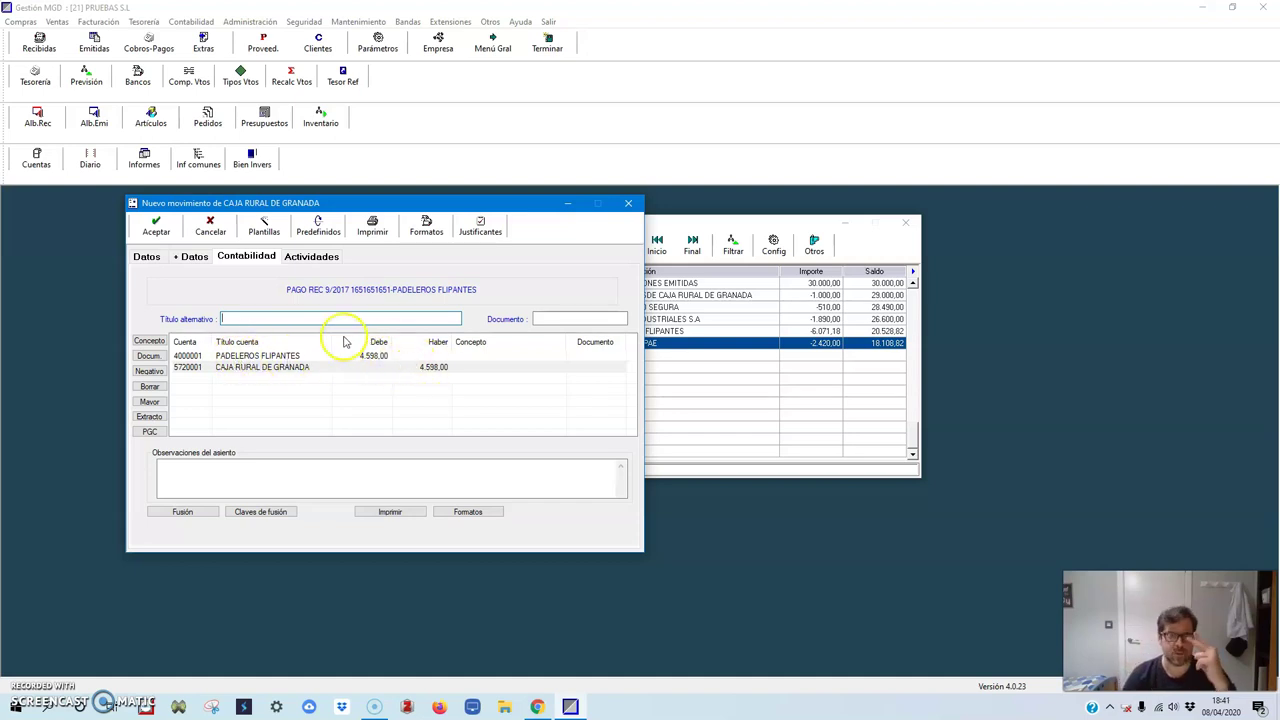
left_click(155, 226)
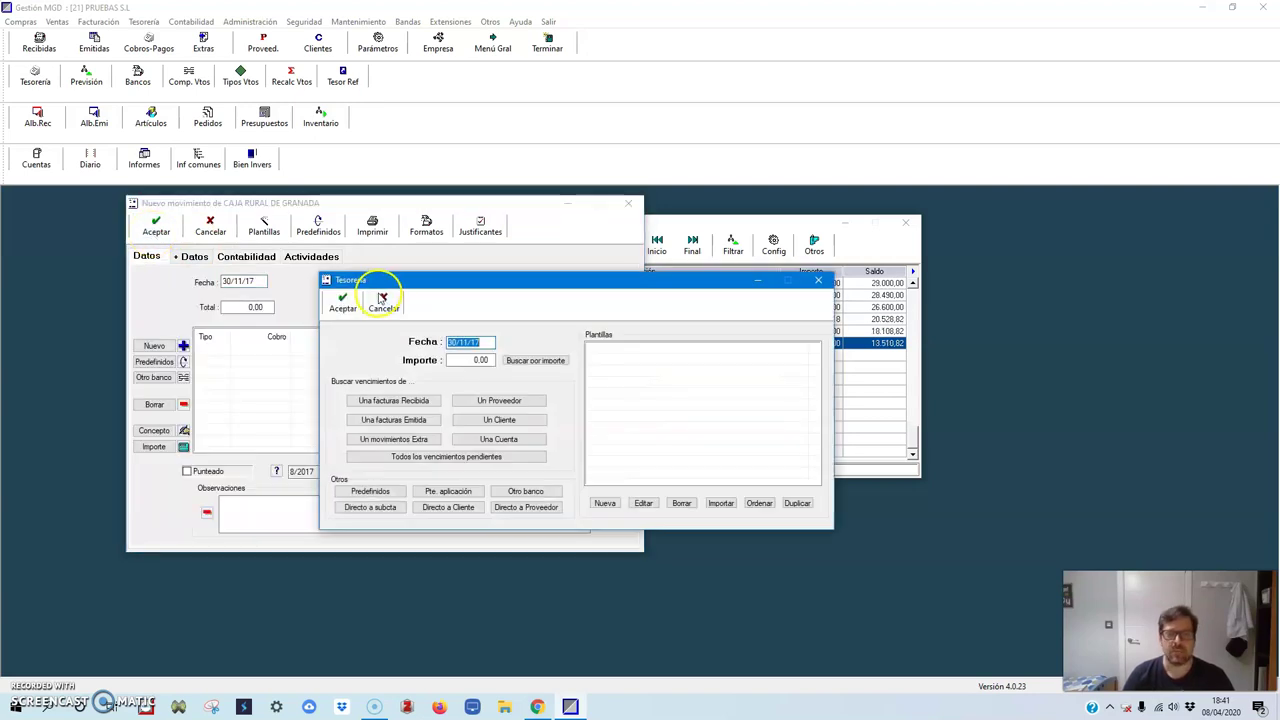
left_click(382, 298)
left_click(470, 244)
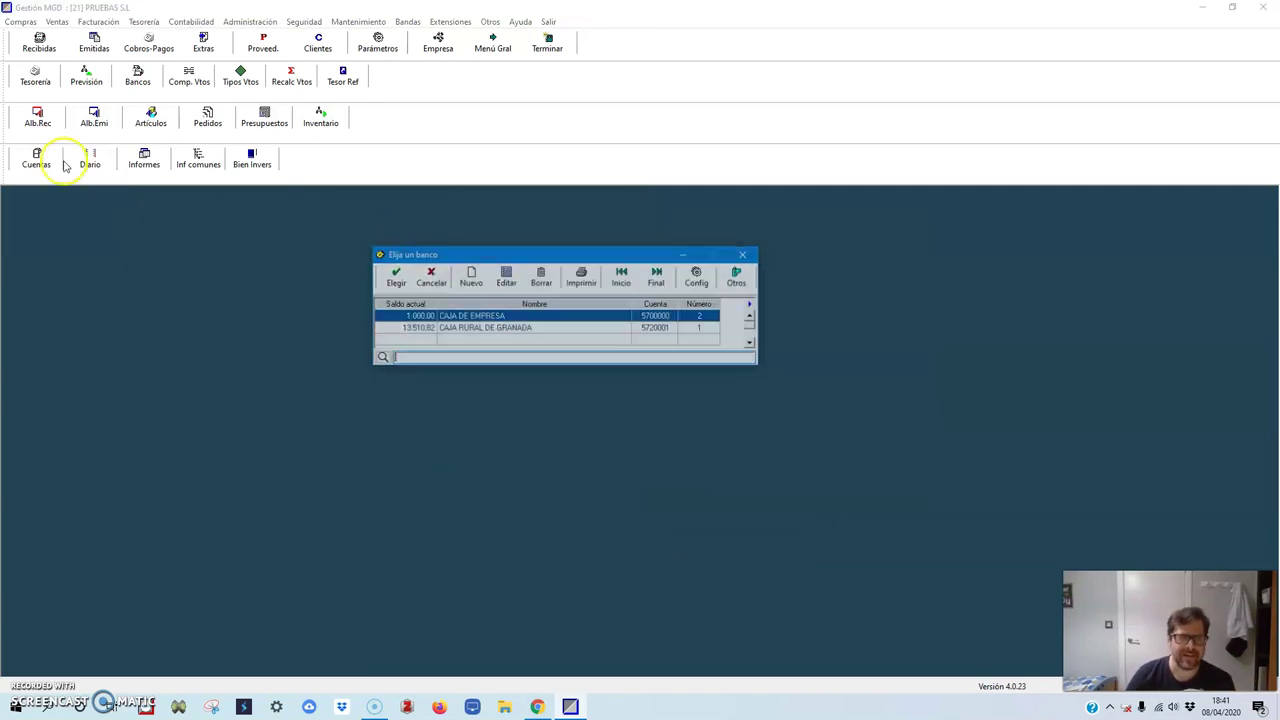
left_click(431, 277)
Step: Review the joint PADELEROS FLIPANTES payment entry in the accounting journal and close the journal
left_click(92, 163)
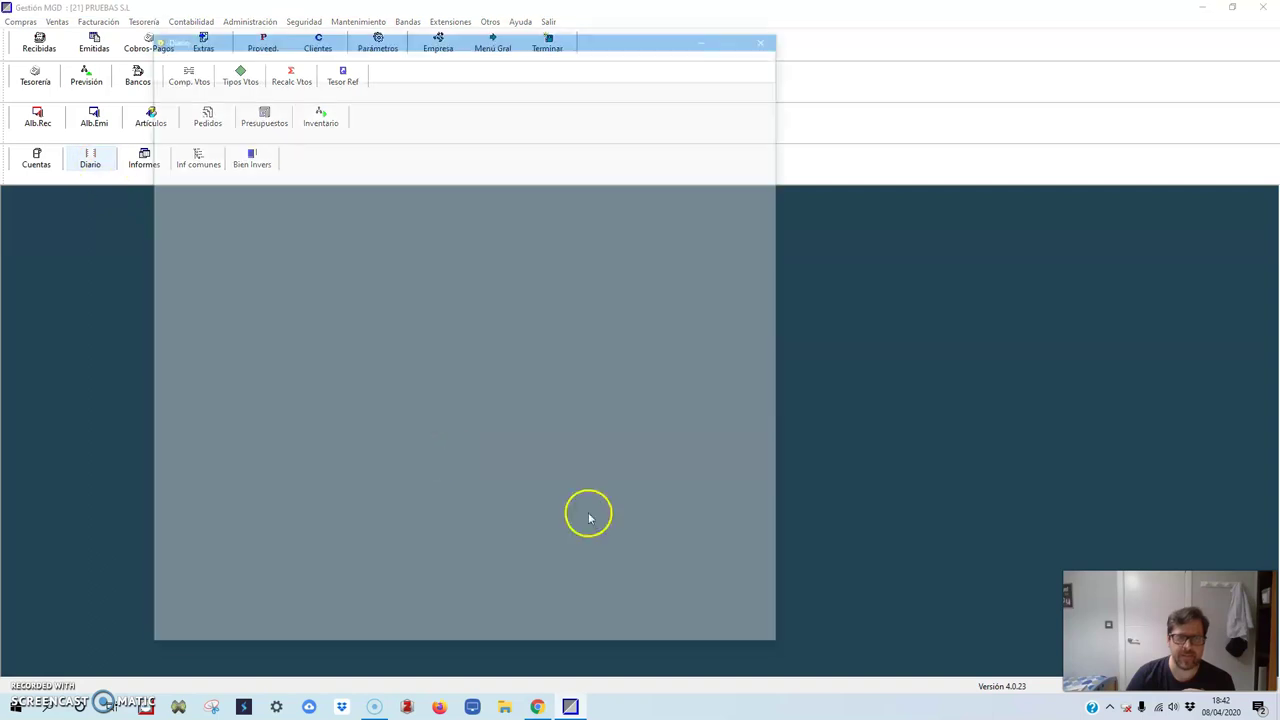
left_click(584, 592)
left_click(593, 618)
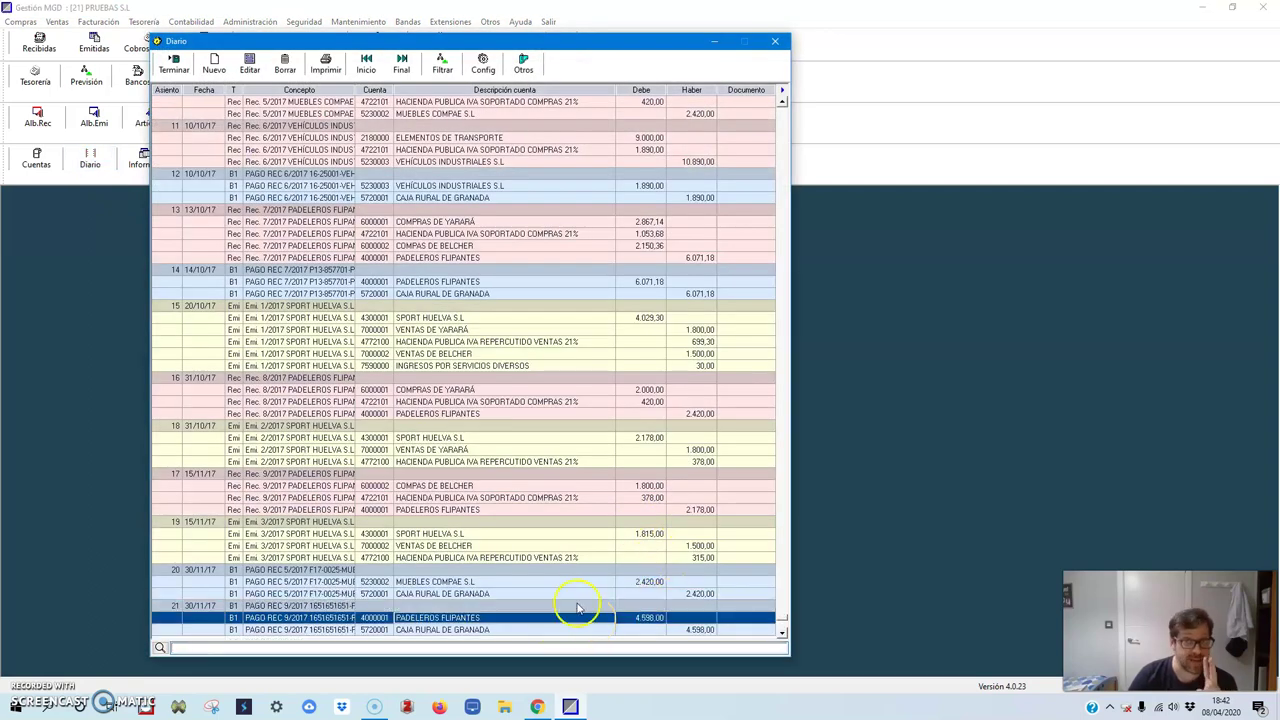
left_click(174, 64)
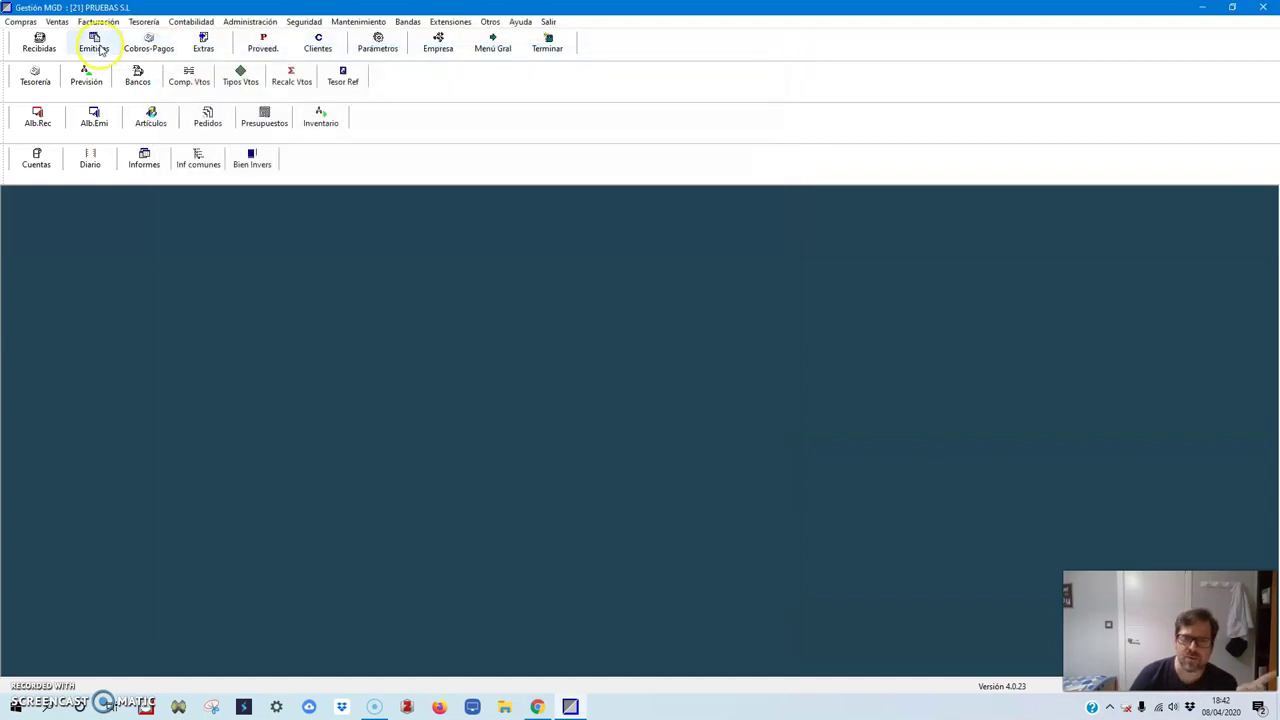
Step: Check the pending amounts of PADELEROS FLIPANTES invoices 8/2017 and 9/2017 in the received invoices list, then close it
left_click(40, 45)
left_click(568, 365)
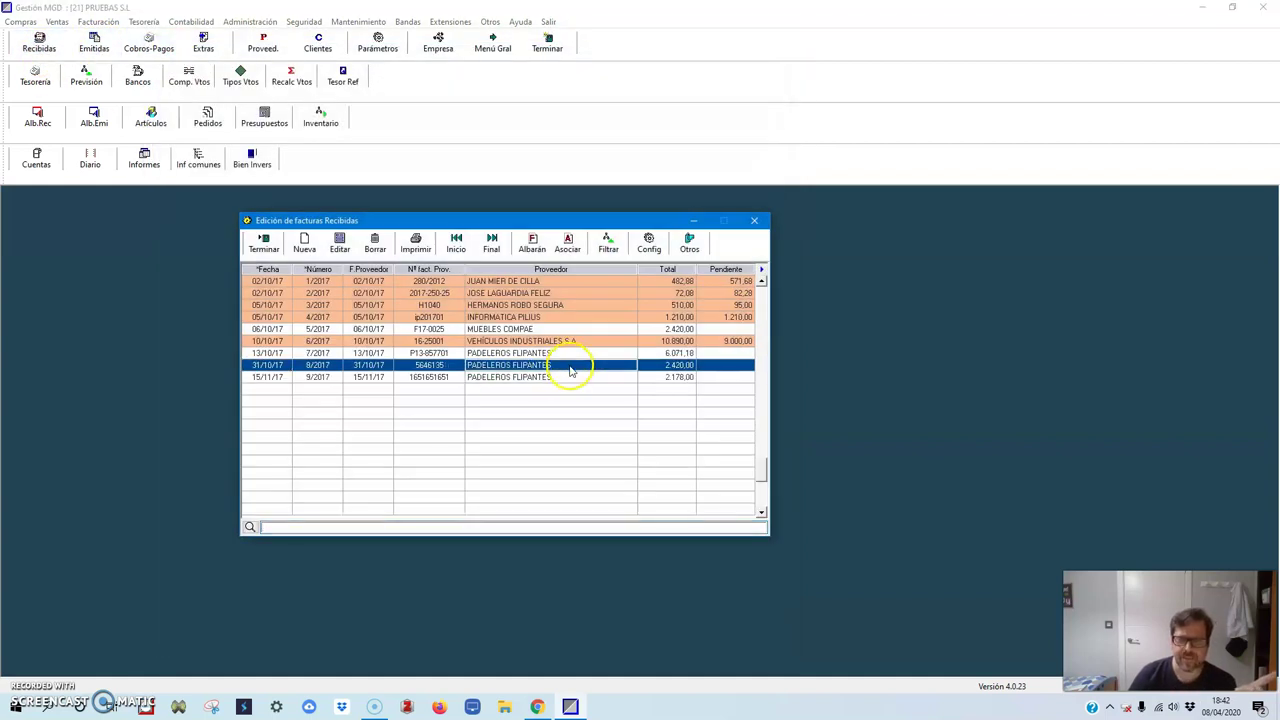
left_click(576, 379)
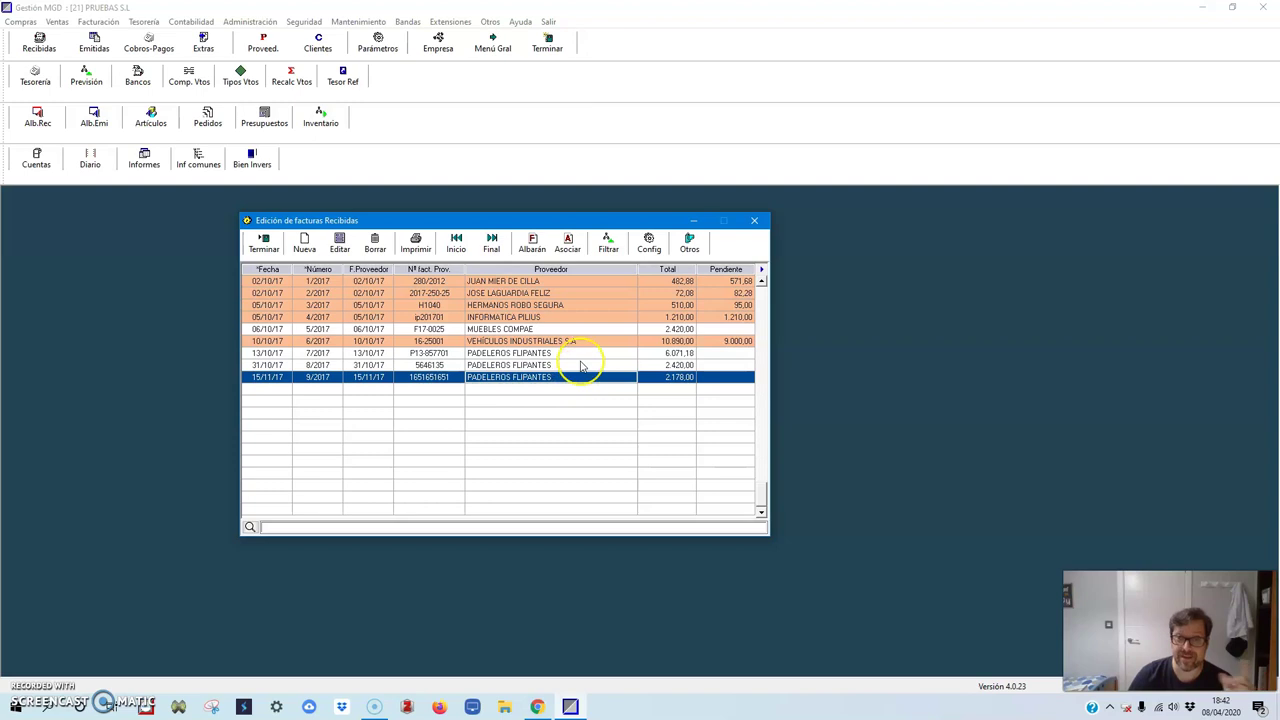
left_click(562, 366)
left_click(557, 379)
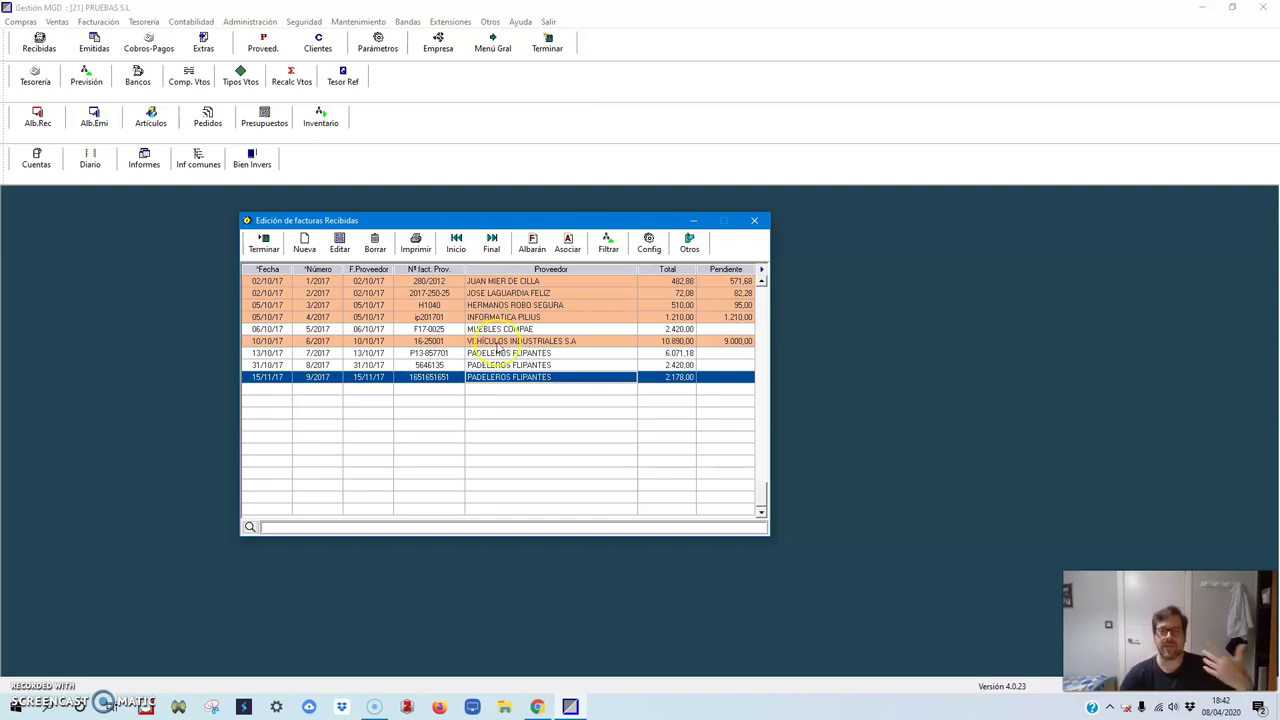
left_click(281, 240)
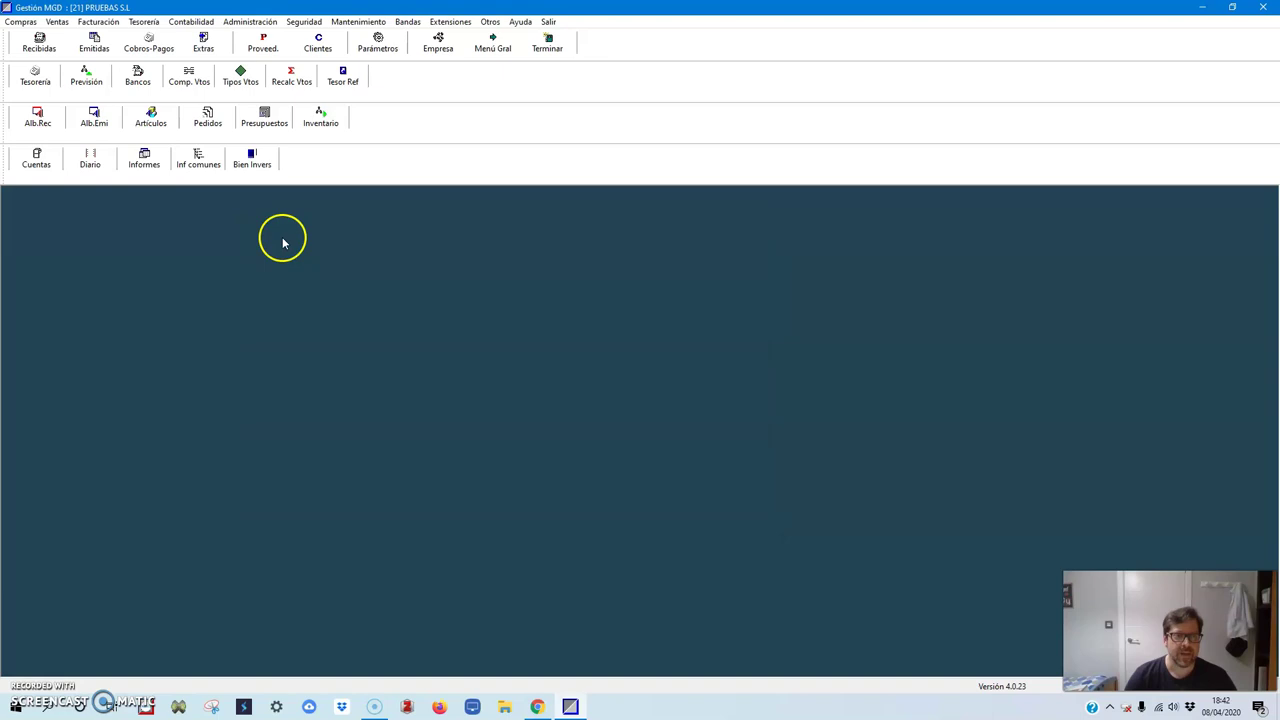
Step: Start a new movement for CAJA RURAL DE GRANADA and list the pending due dates of customer SPORT HUELVA S.L
left_click(148, 42)
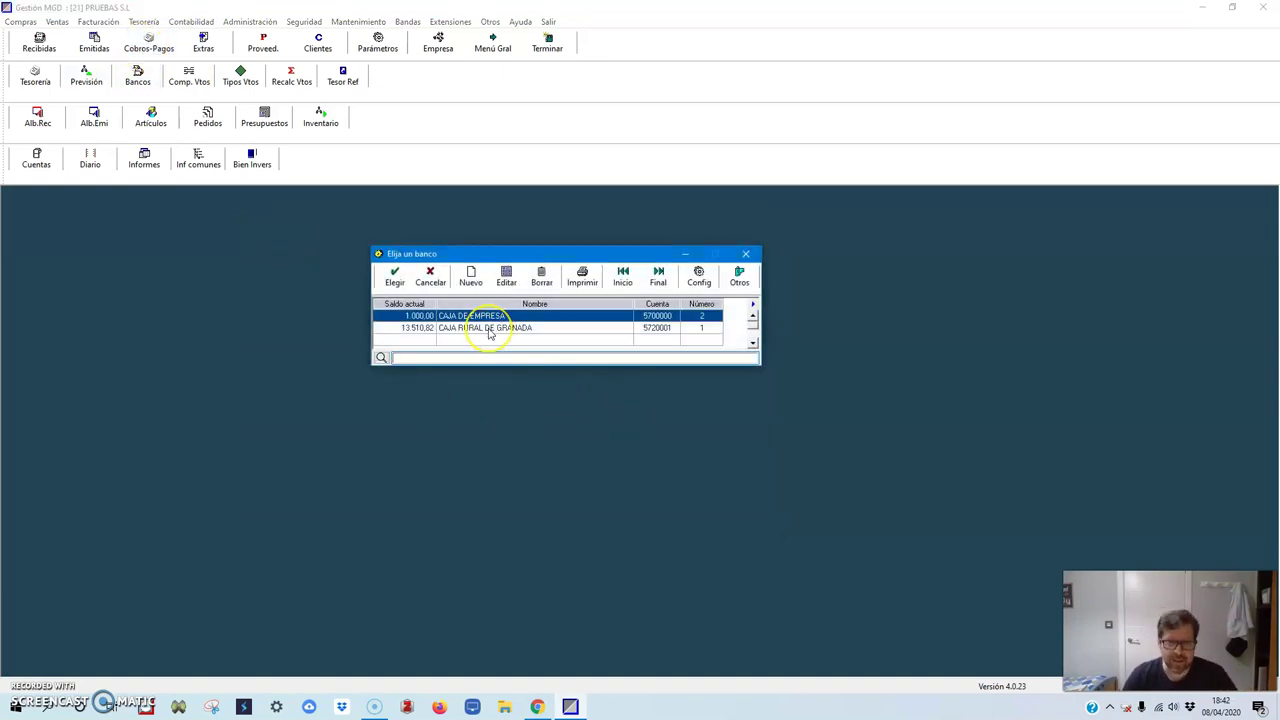
double_click(489, 328)
left_click(506, 246)
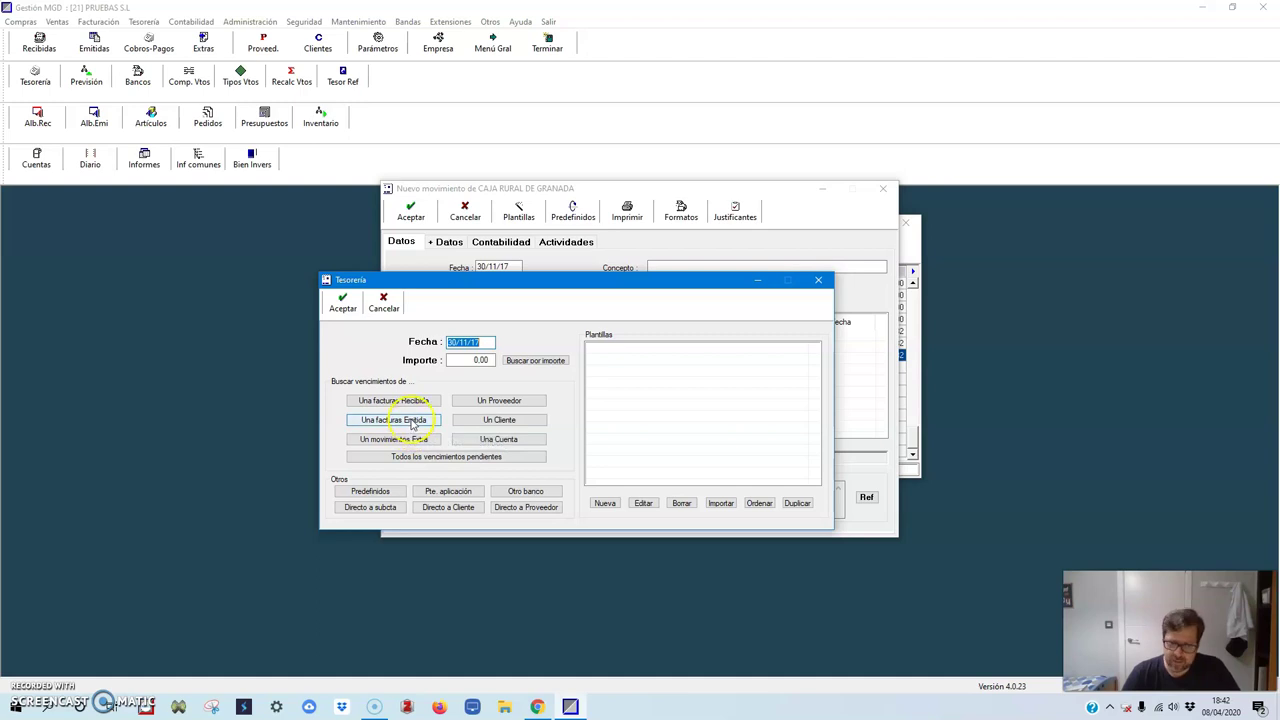
left_click(519, 421)
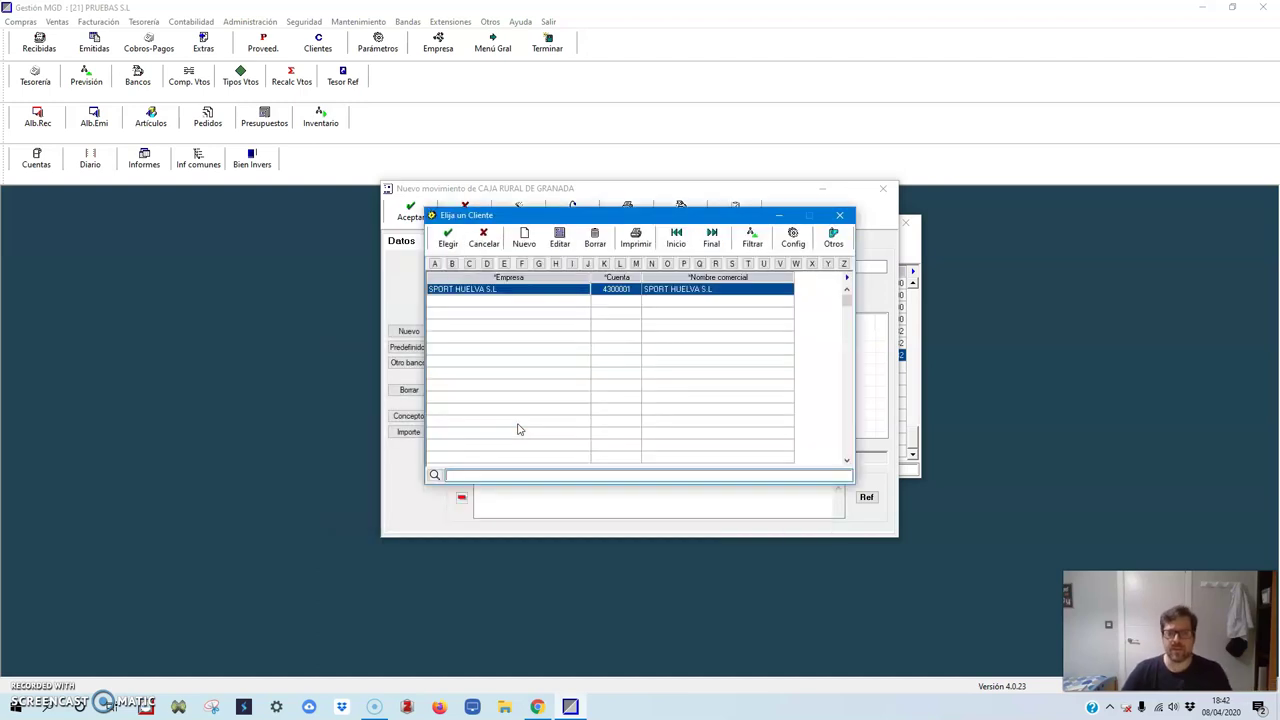
double_click(477, 290)
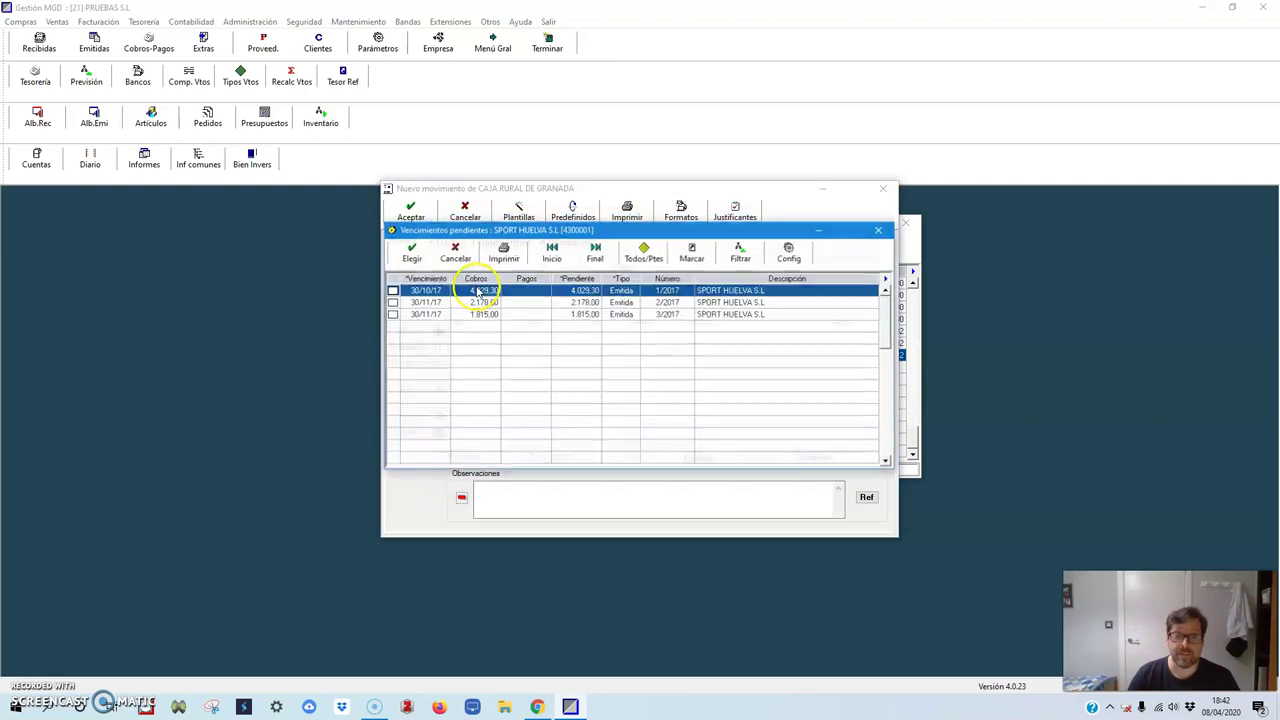
Step: Look through SPORT HUELVA's pending due dates, mark the one for issued invoice 3/2017 and bring it into the movement
key("Down")
key("Down")
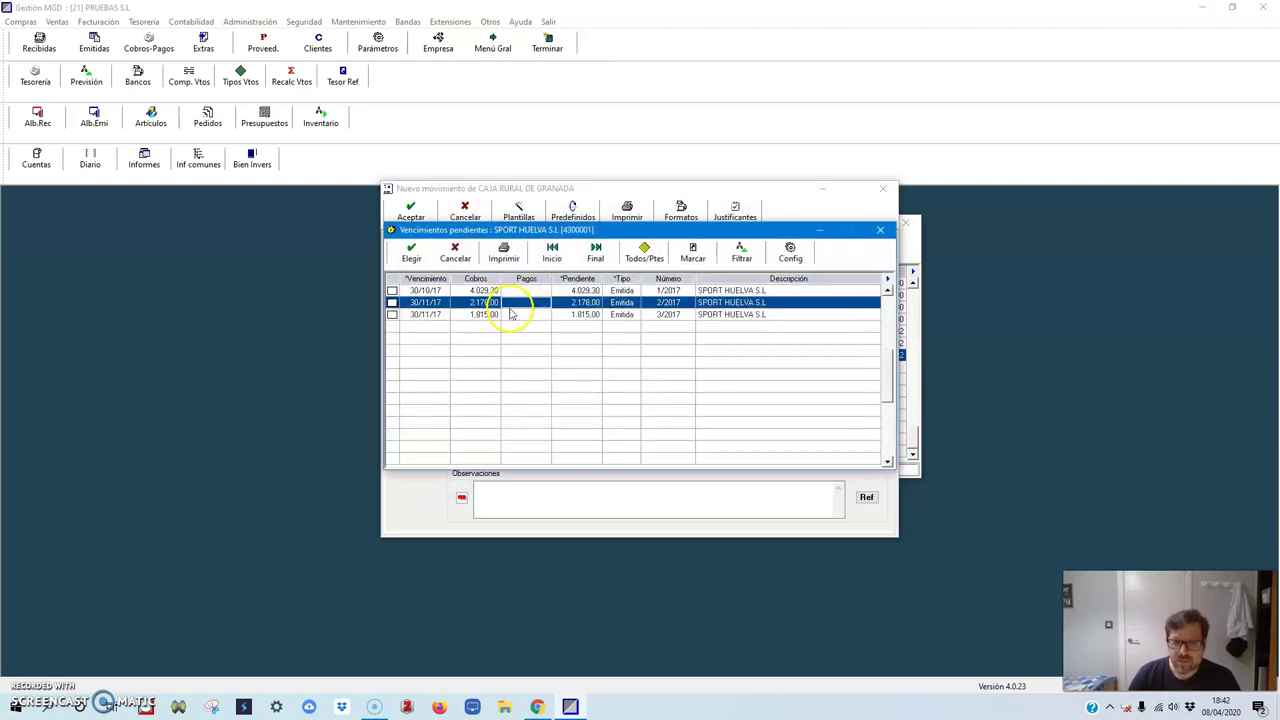
key("Up")
key("Up")
key("Down")
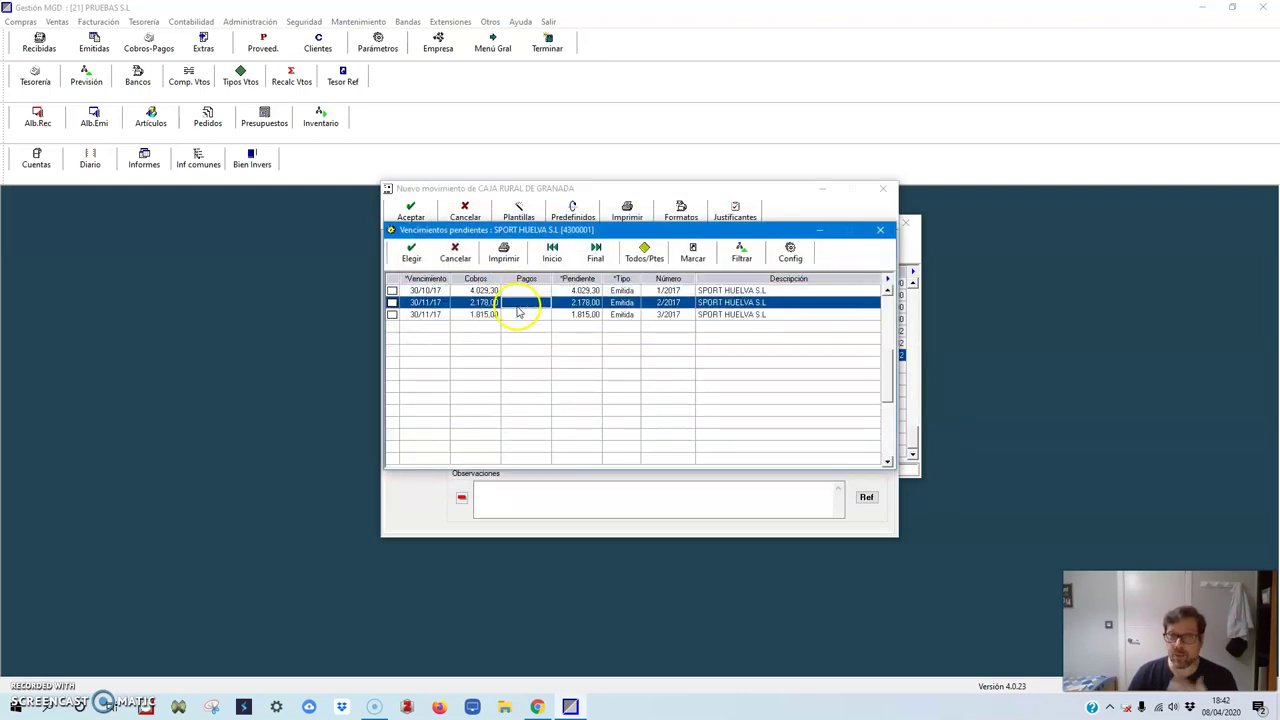
key("Up")
key("Down")
key("Down")
key("Up")
key("Up")
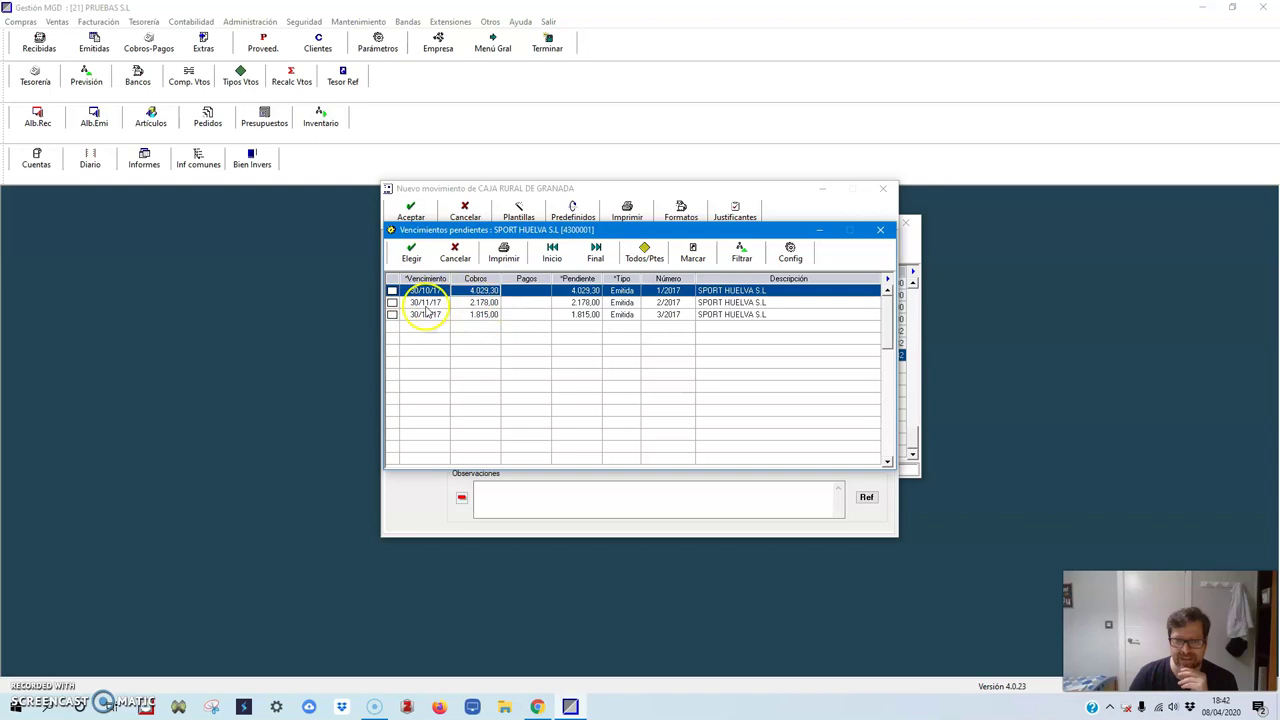
left_click(392, 314)
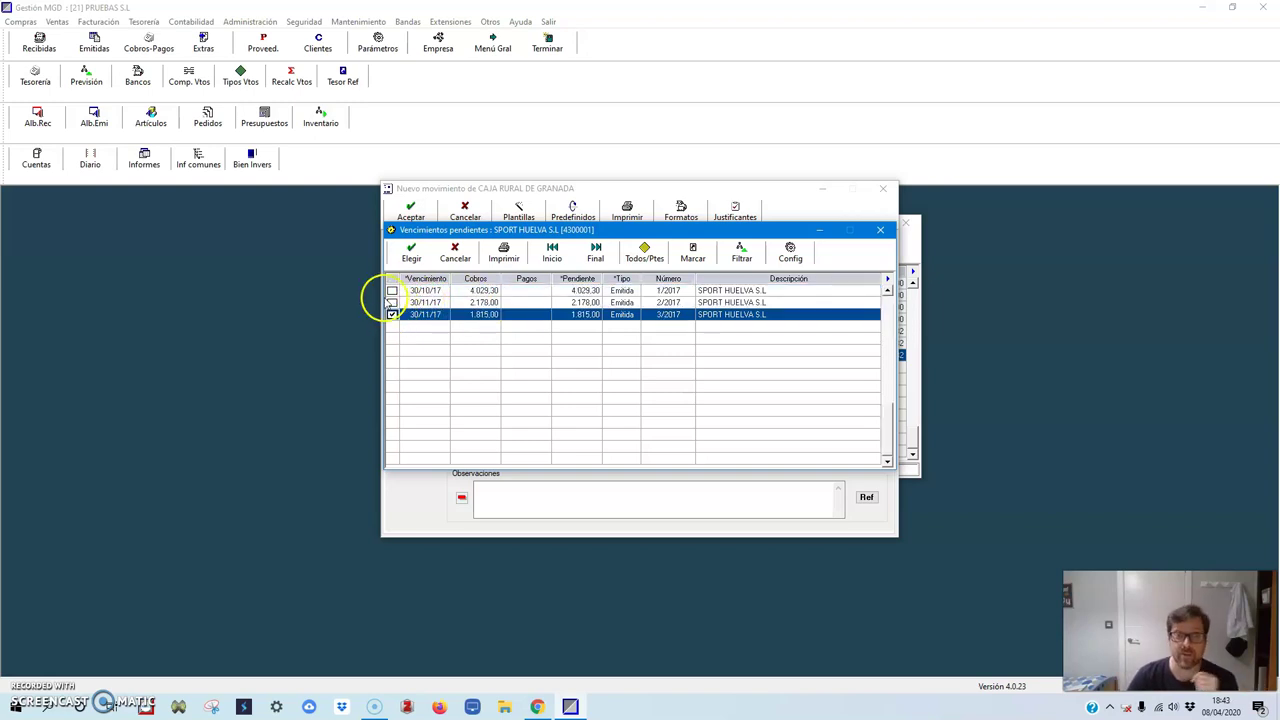
left_click(411, 252)
Step: Check the accounting entry of the SPORT HUELVA collection, then save it and close the bank's movements
left_click(246, 256)
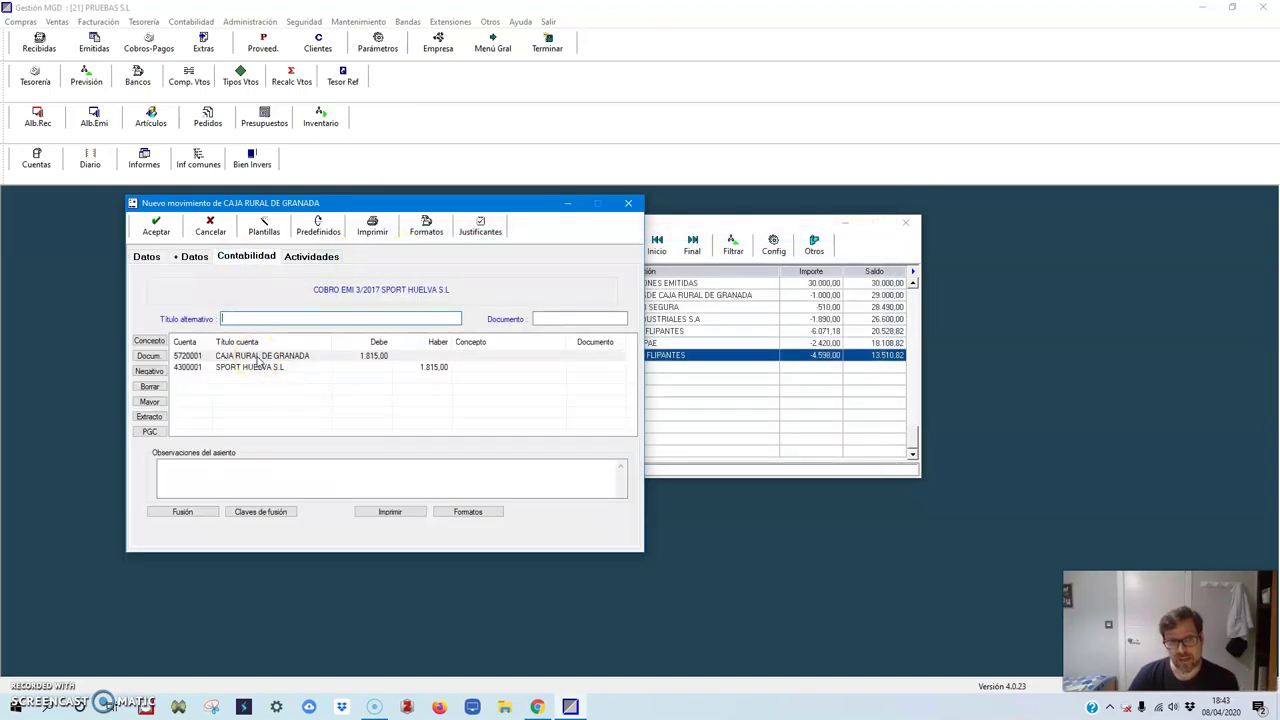
left_click(158, 258)
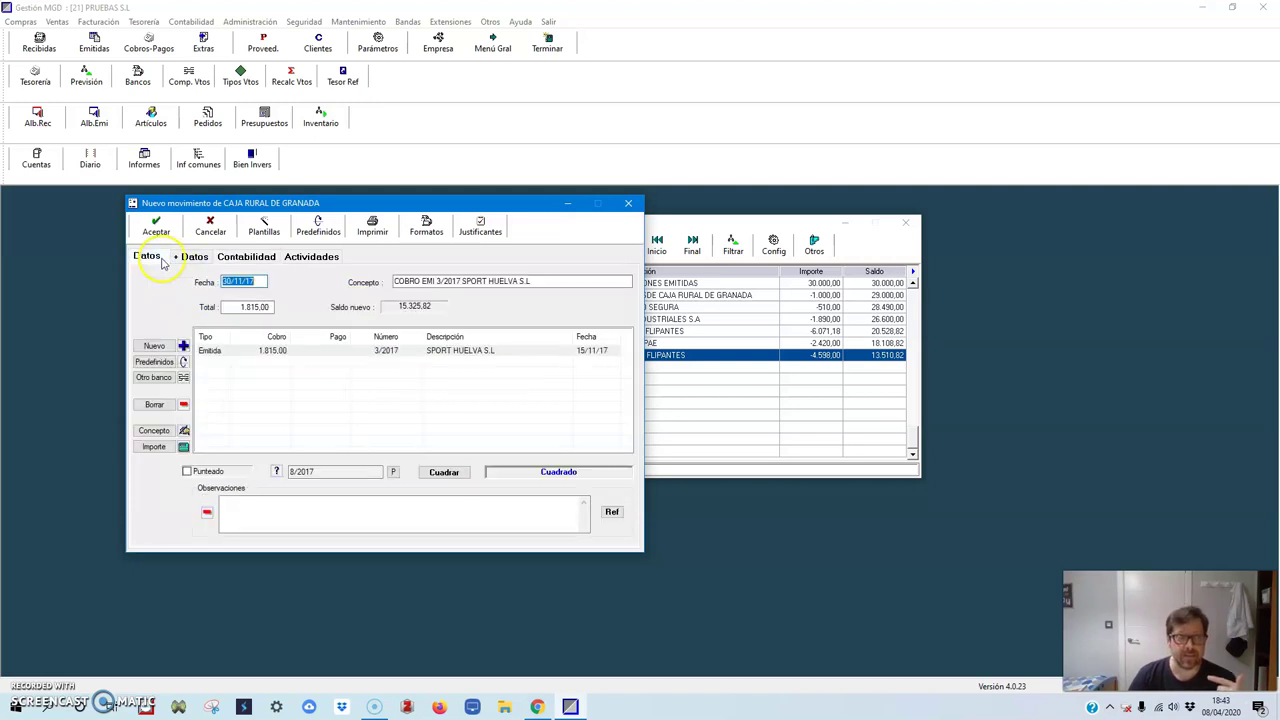
left_click(156, 229)
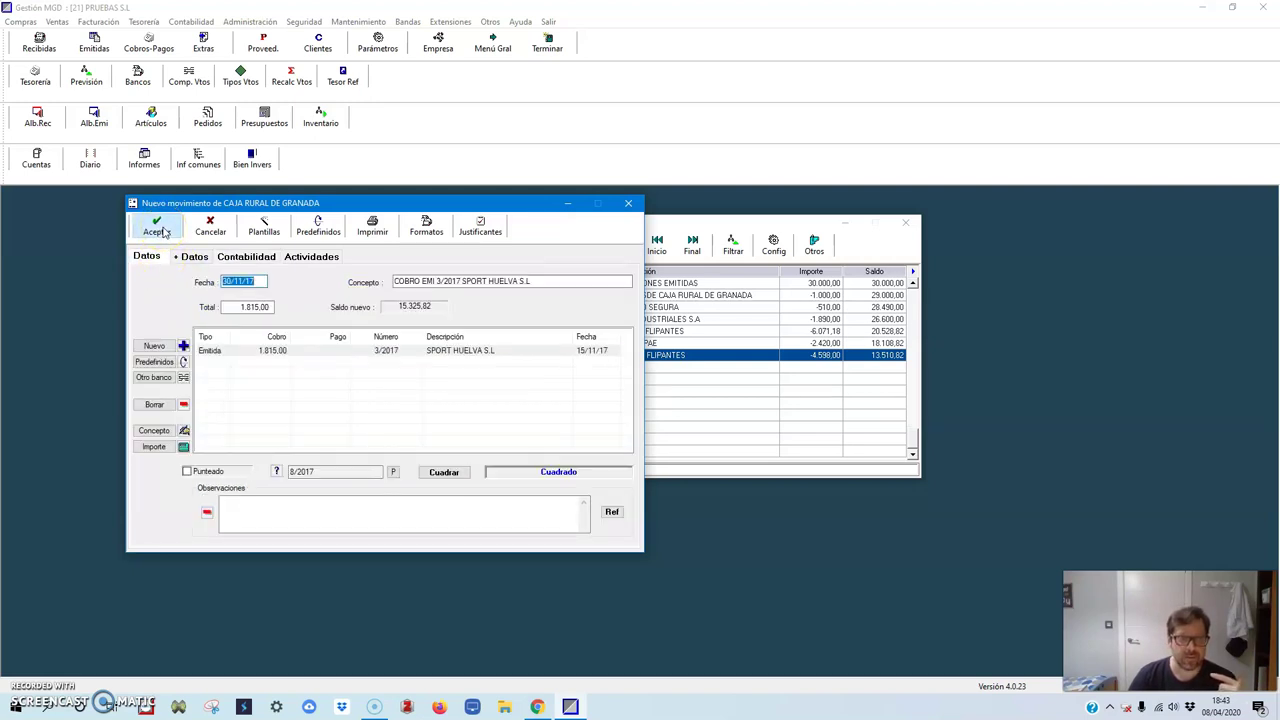
left_click(384, 301)
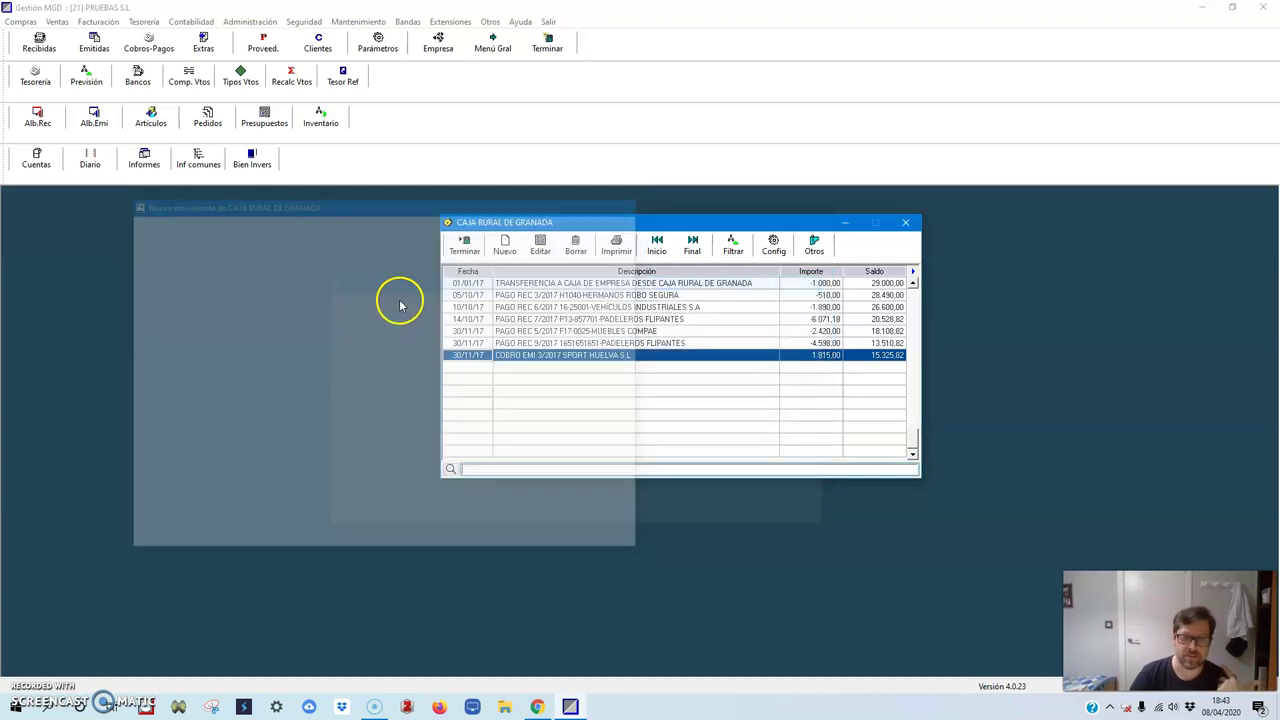
left_click(463, 236)
left_click(428, 276)
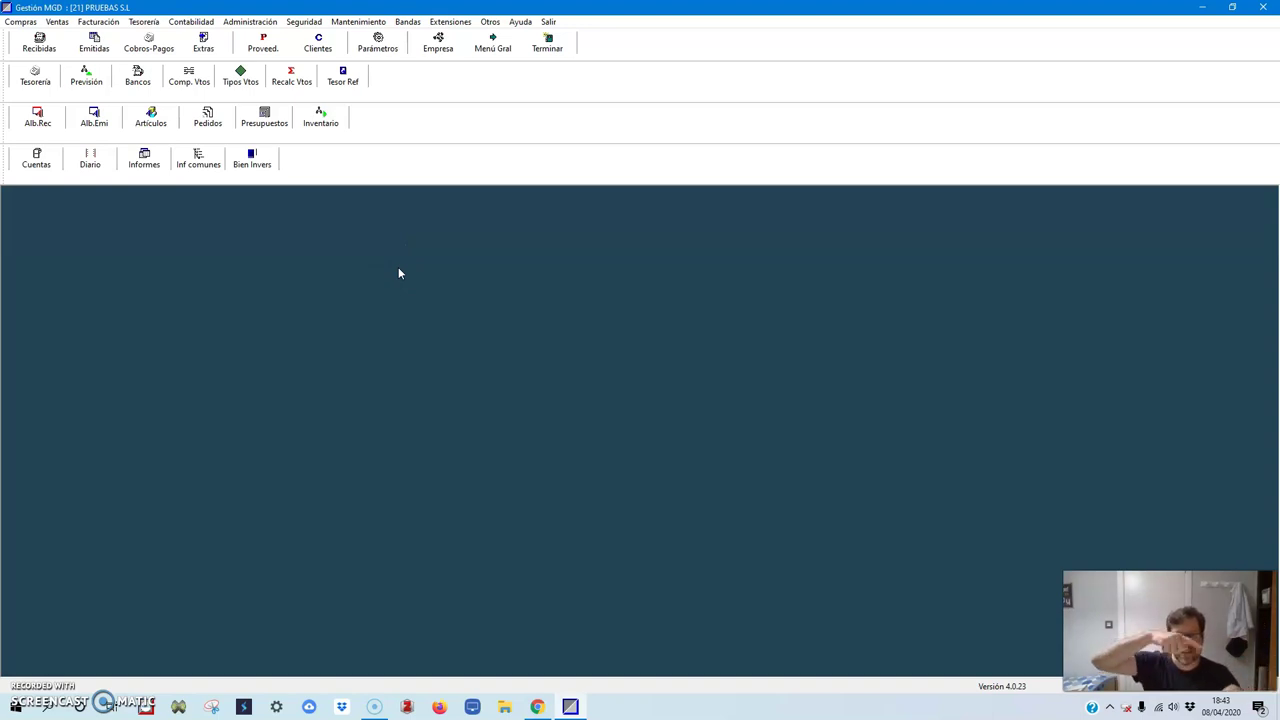
Step: Review the SPORT HUELVA collection entry in the accounting journal and close the journal
left_click(77, 165)
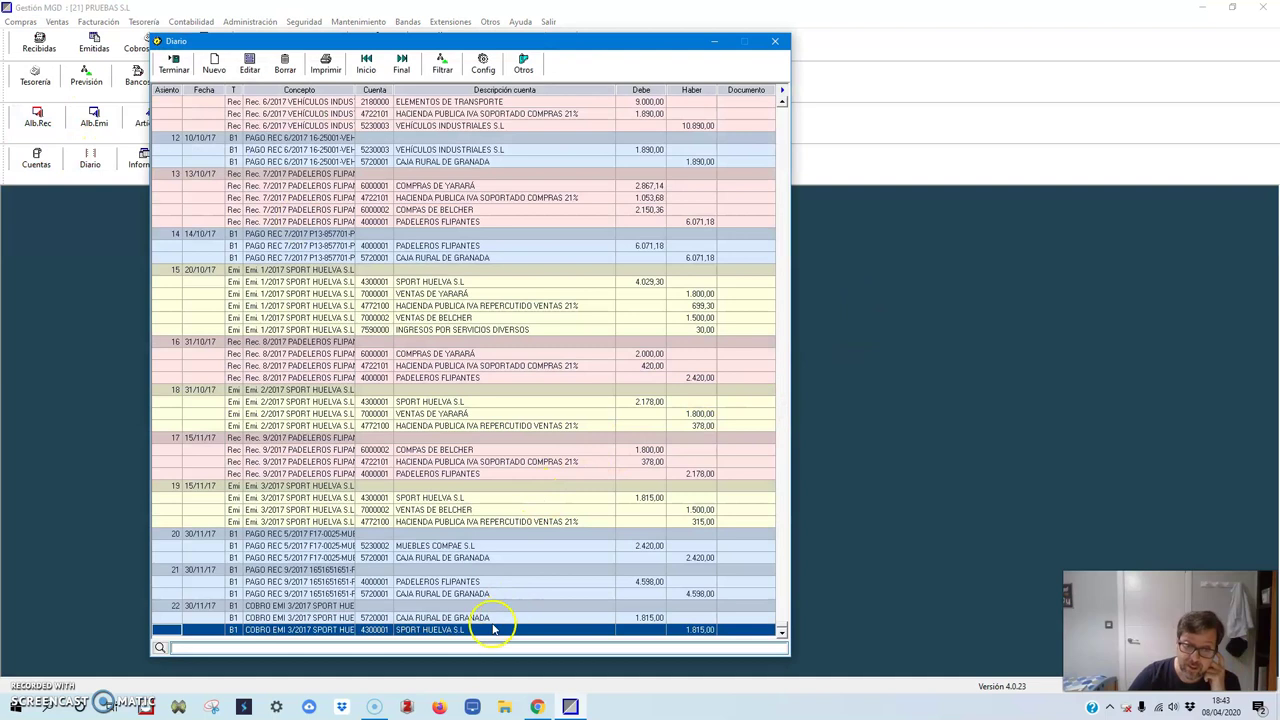
left_click(490, 630)
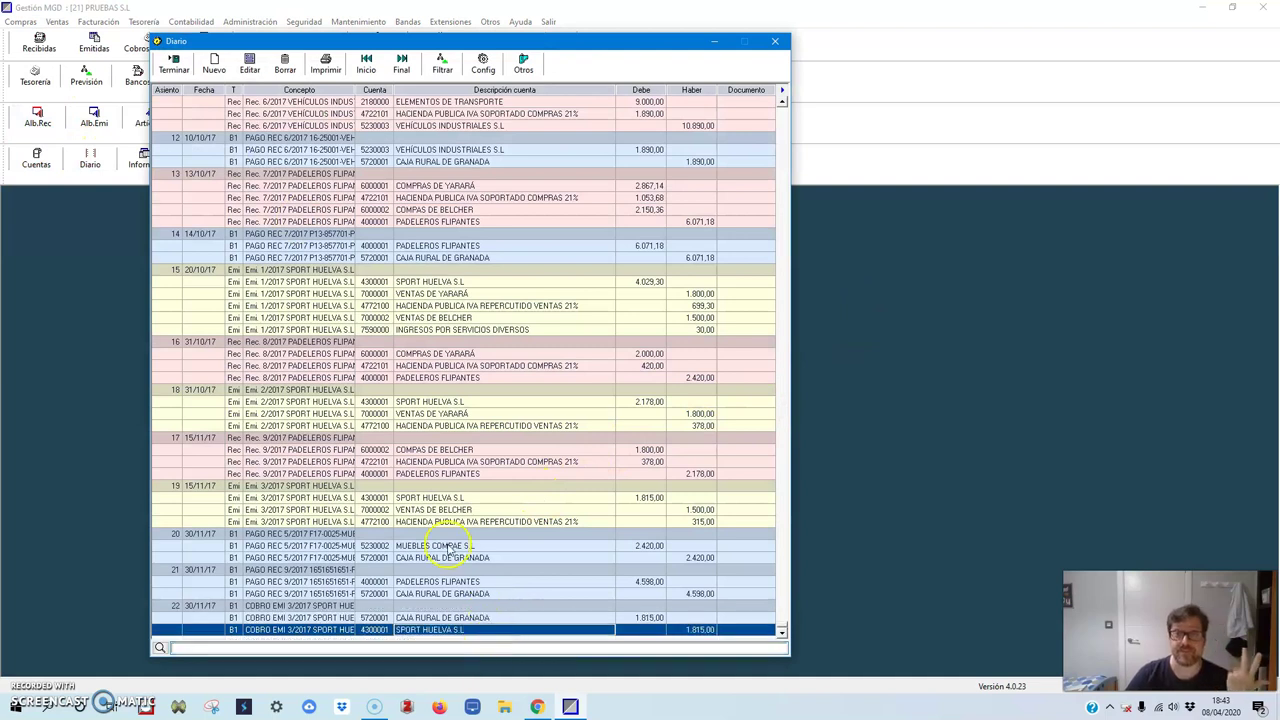
left_click(174, 62)
Step: Start a new movement for CAJA RURAL DE GRANADA and list the pending due dates of supplier VEHÍCULOS INDUSTRIALES S.A
left_click(150, 40)
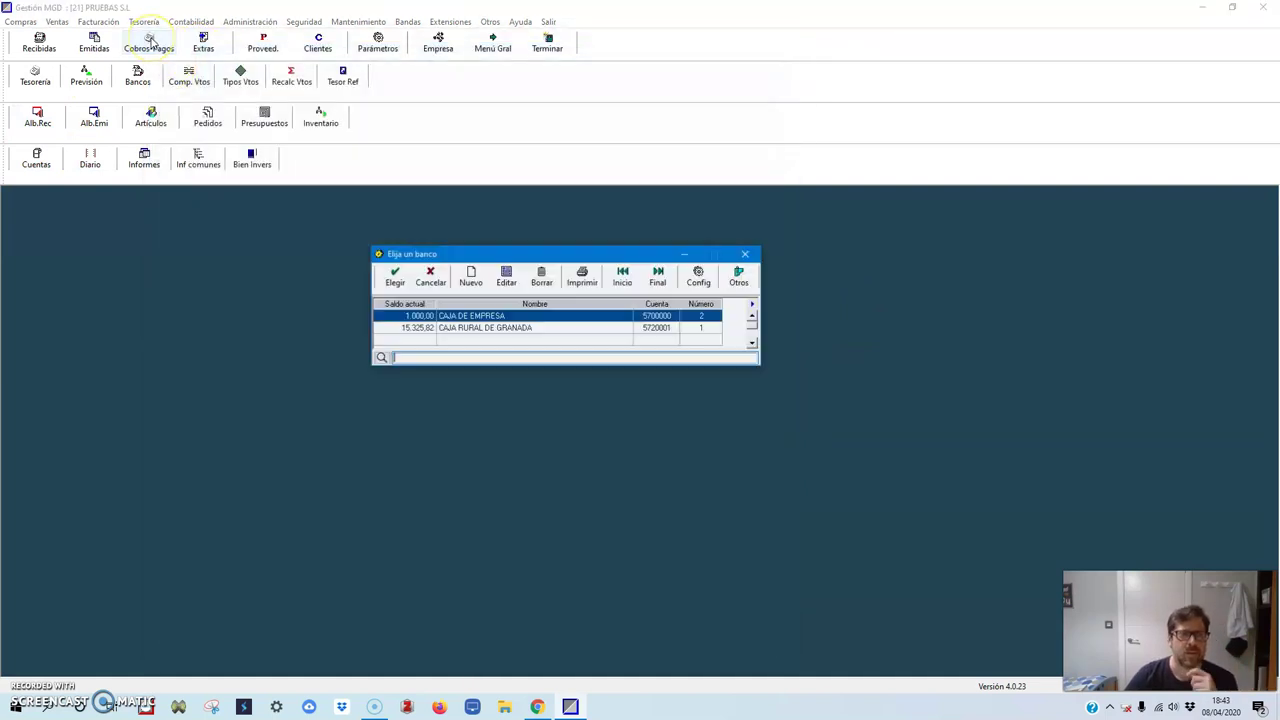
double_click(467, 331)
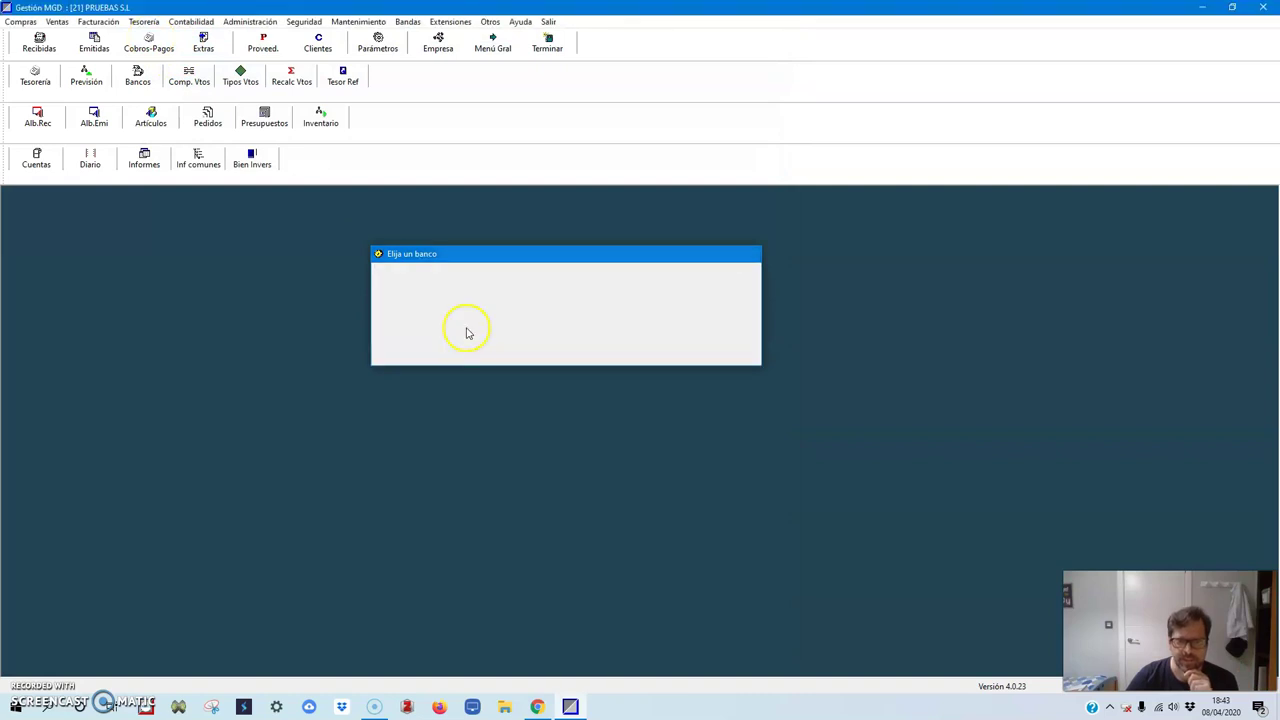
left_click(505, 246)
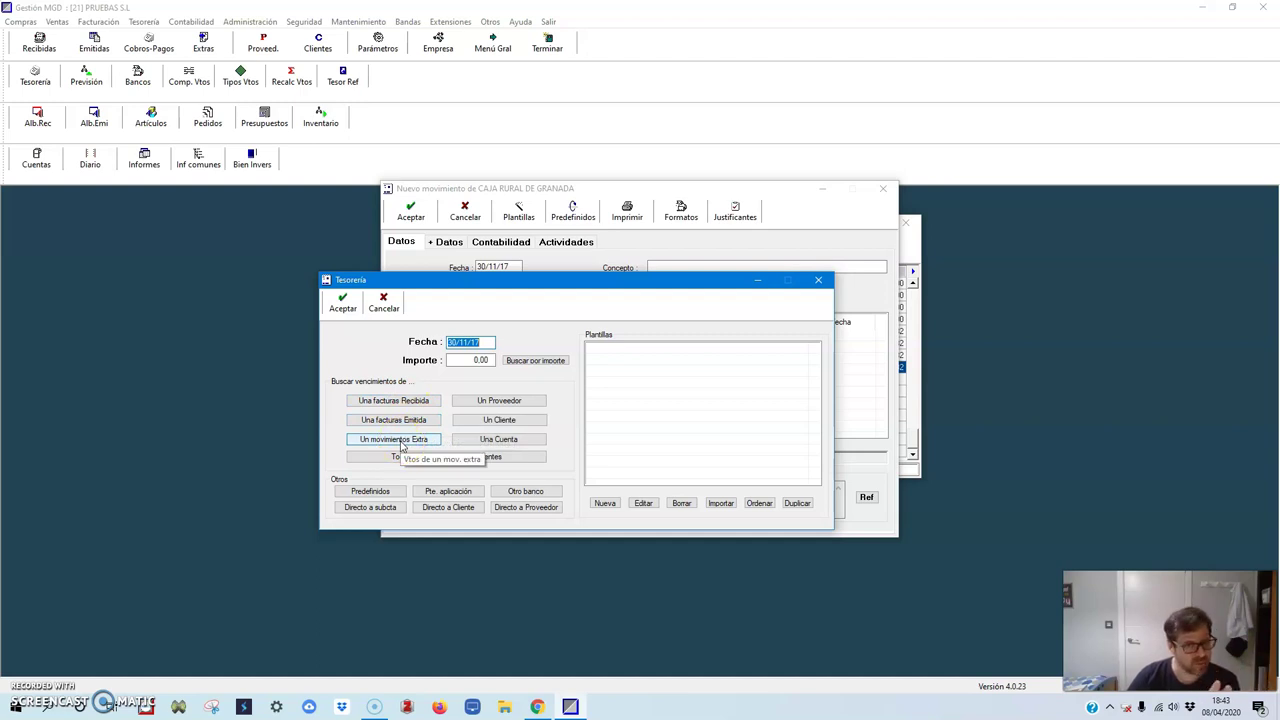
left_click(496, 404)
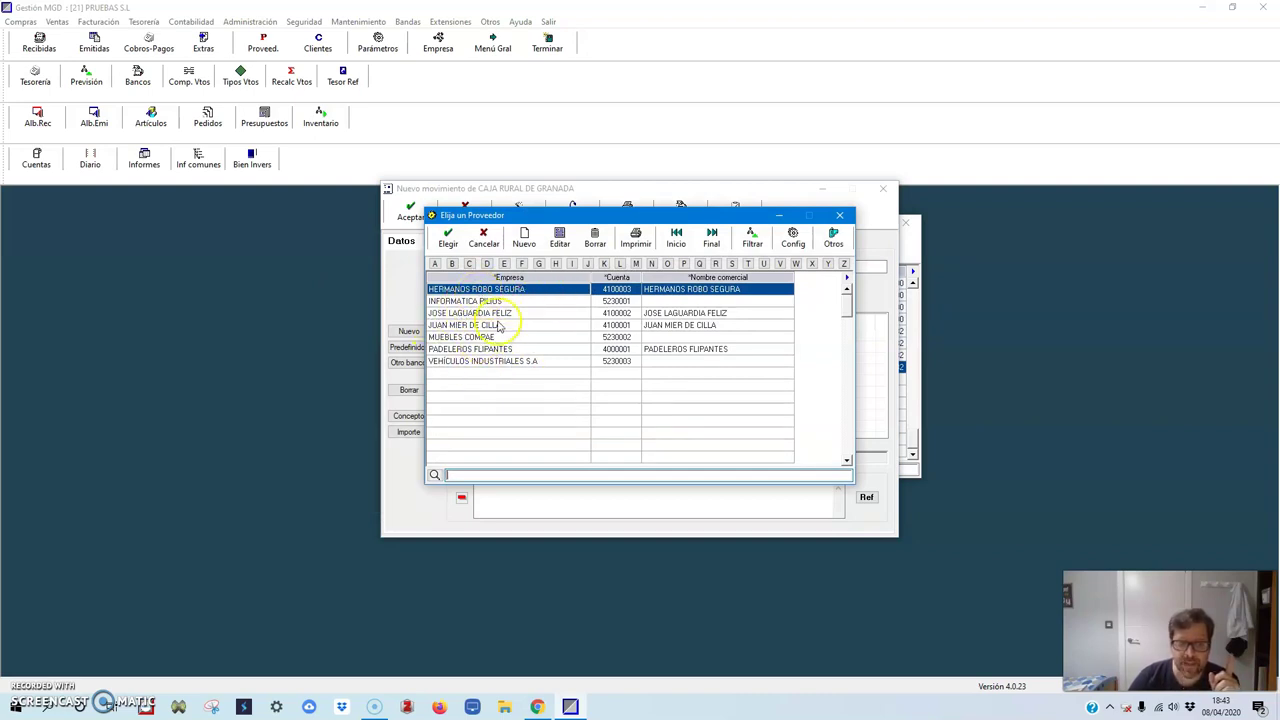
left_click(494, 366)
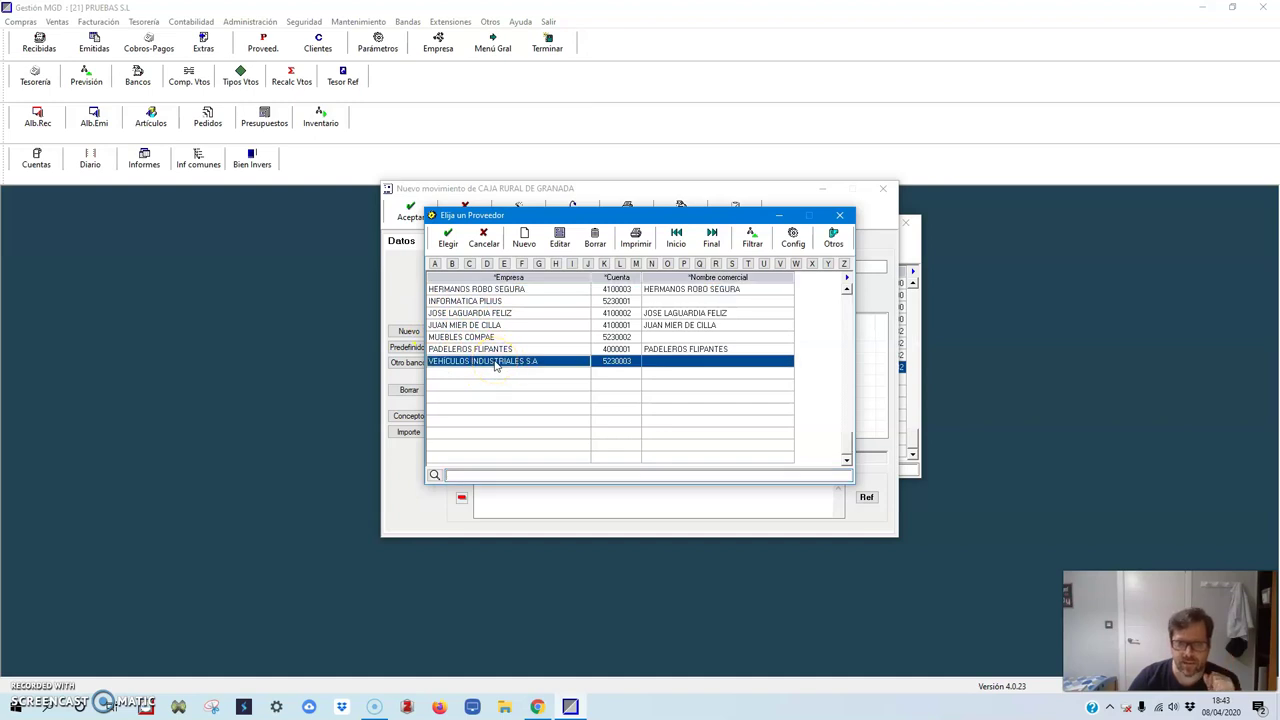
double_click(494, 366)
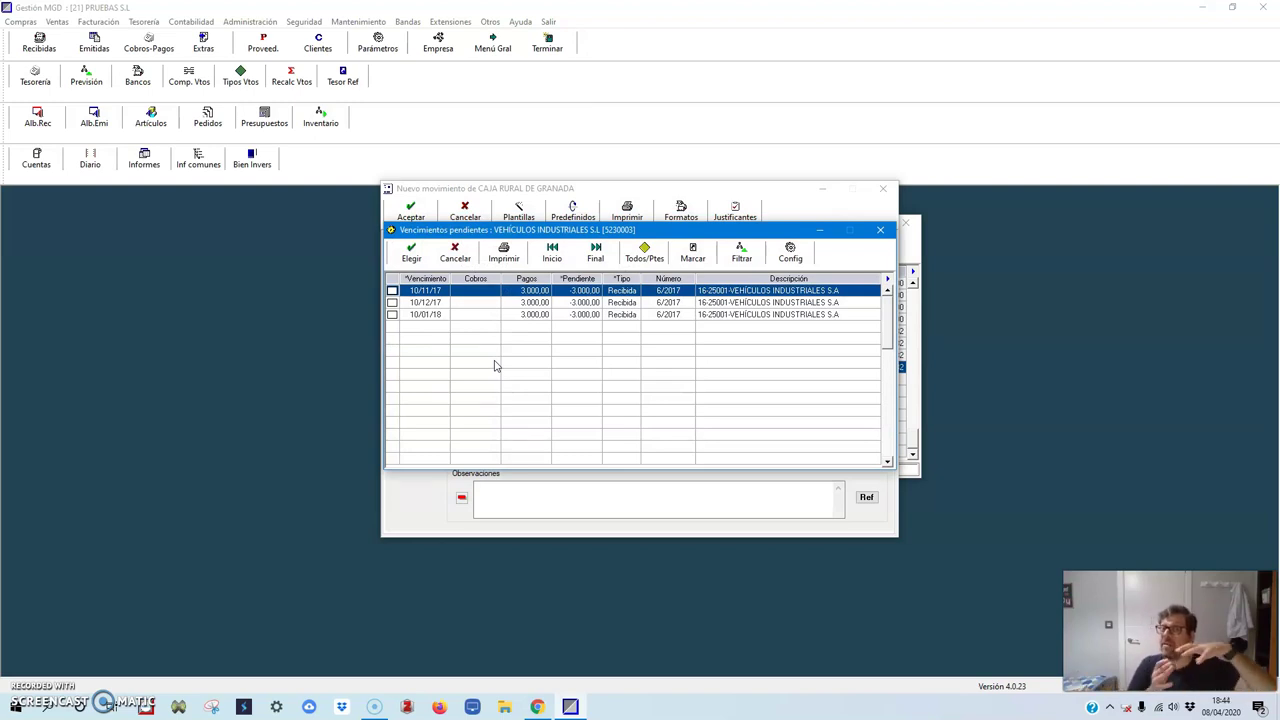
Step: Mark the 10/11/17 due date of VEHÍCULOS INDUSTRIALES invoice 6/2017 and bring it into the movement
left_click(482, 302)
left_click(478, 314)
left_click(484, 291)
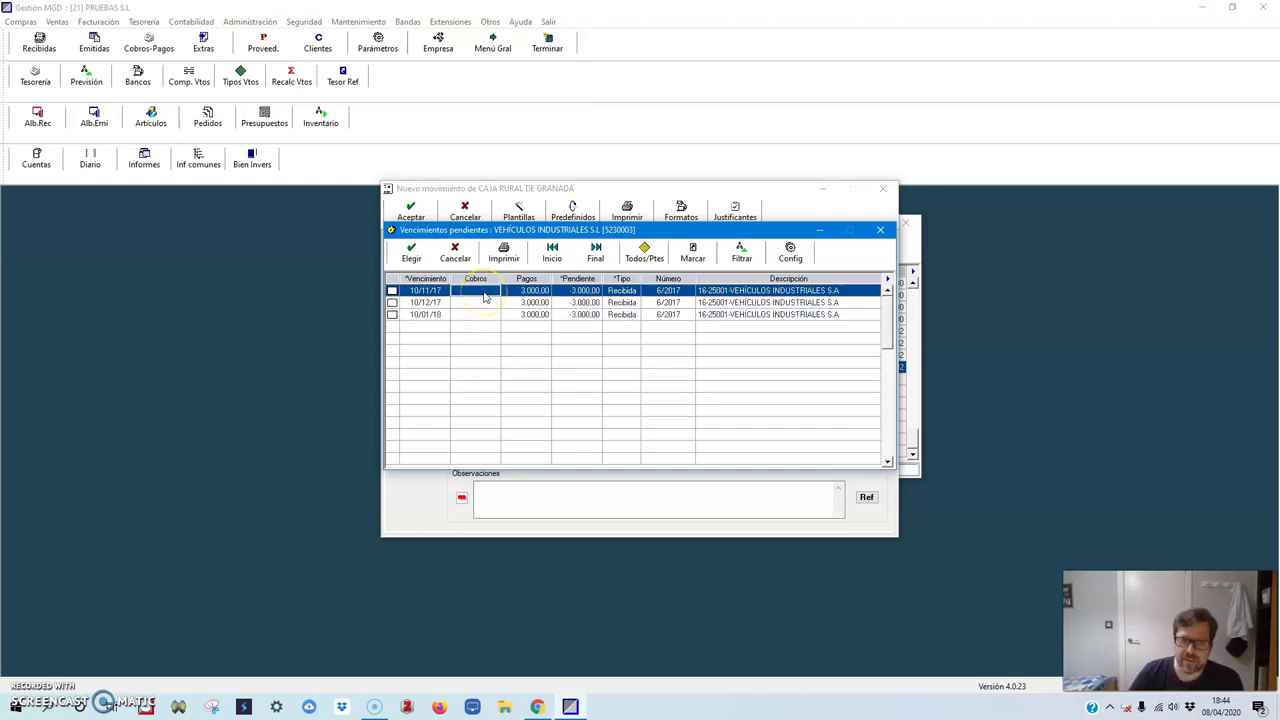
left_click(392, 291)
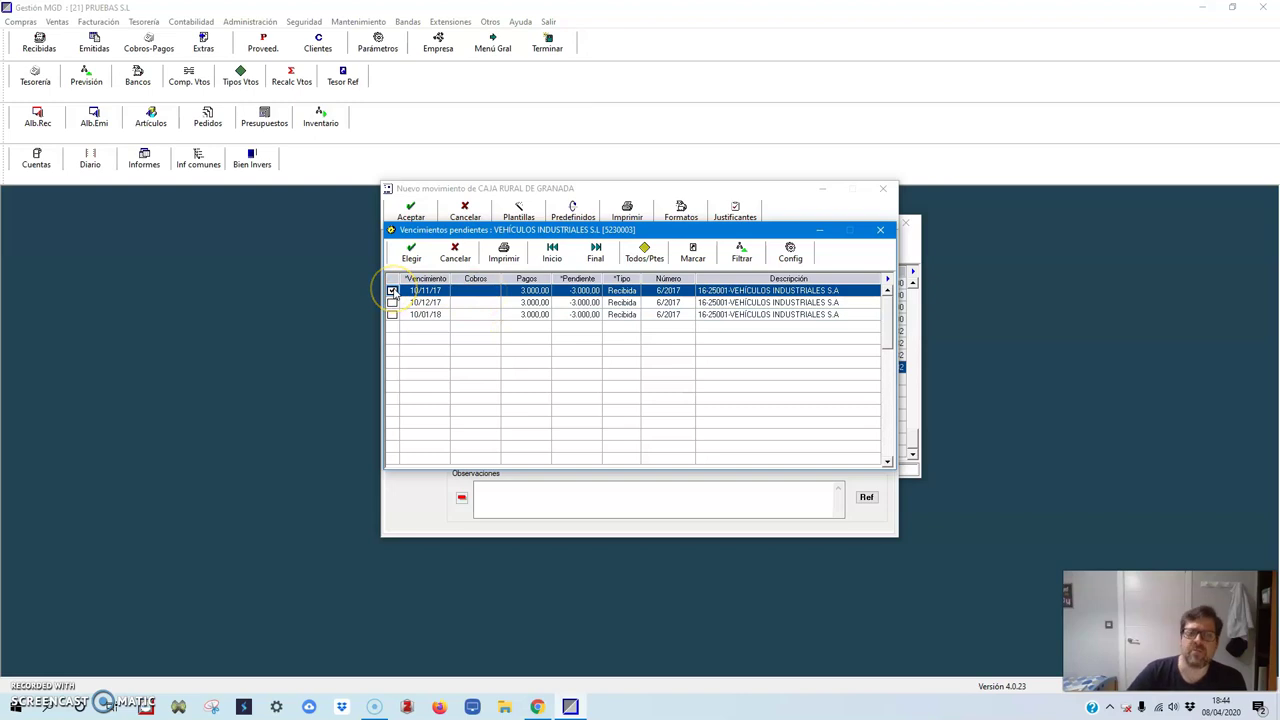
left_click(414, 255)
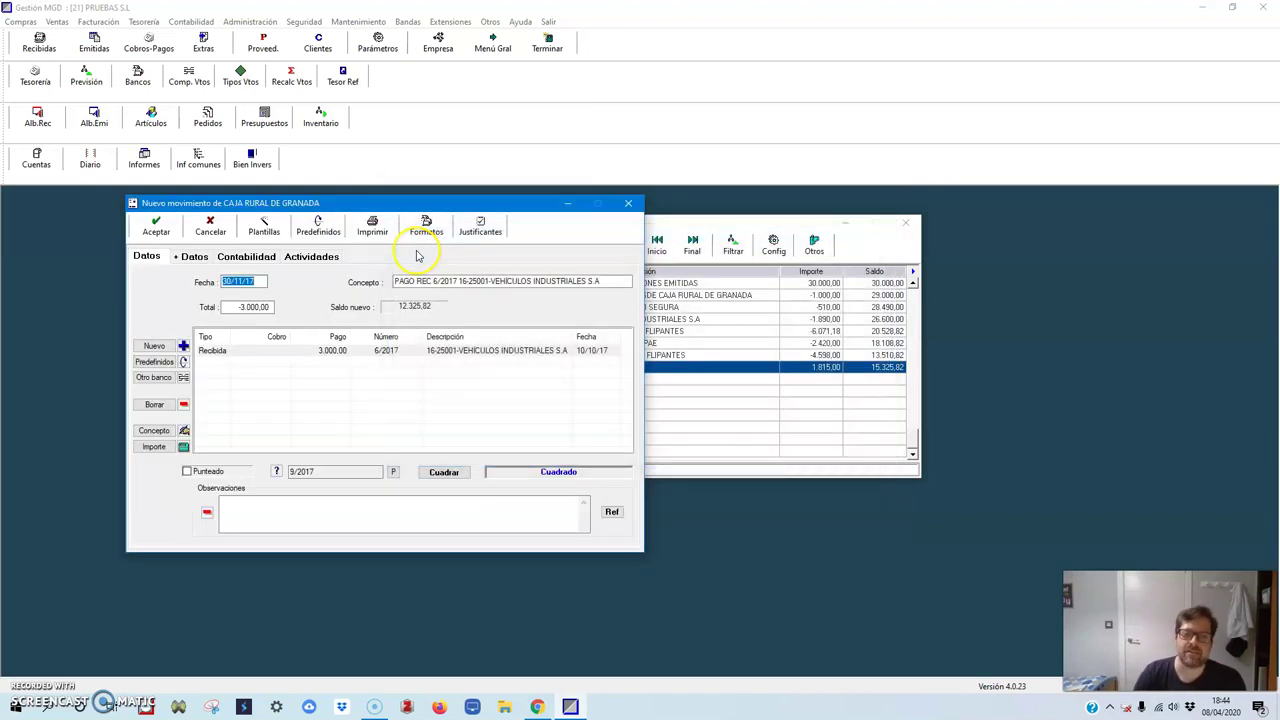
Step: Check the accounting entry of the VEHÍCULOS INDUSTRIALES payment, then save it and close the bank's movements
left_click(246, 256)
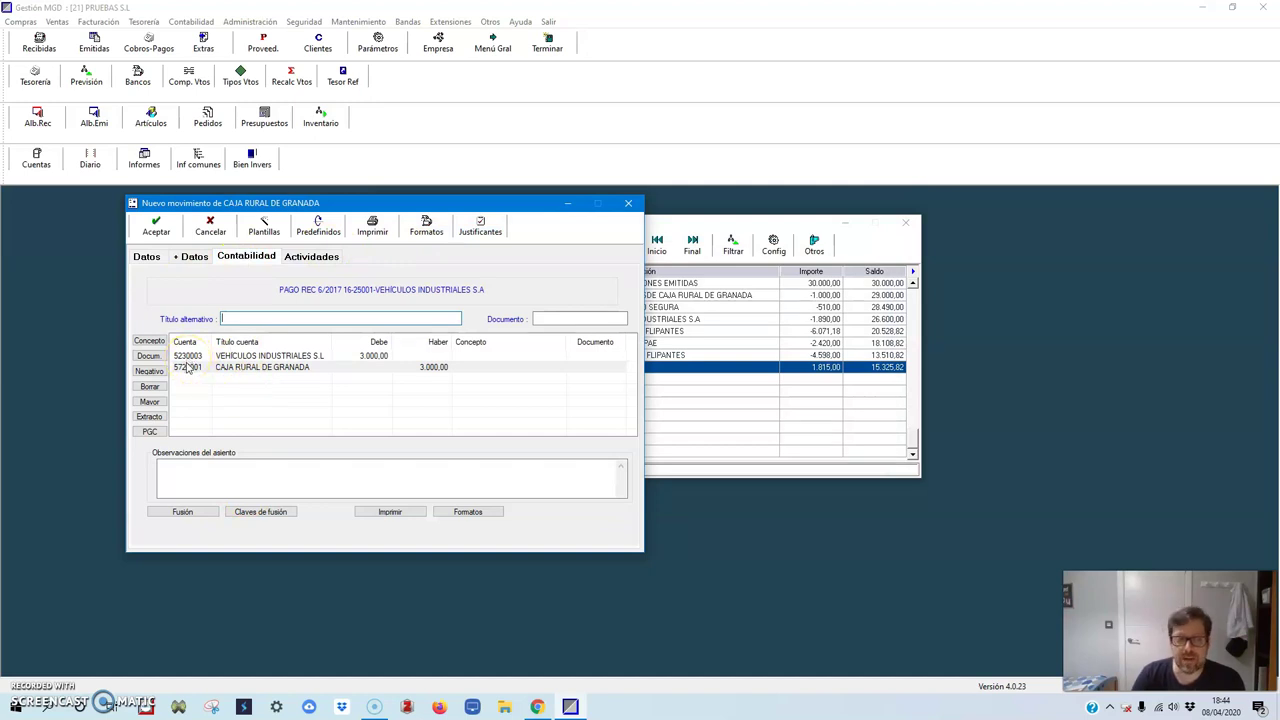
left_click(156, 226)
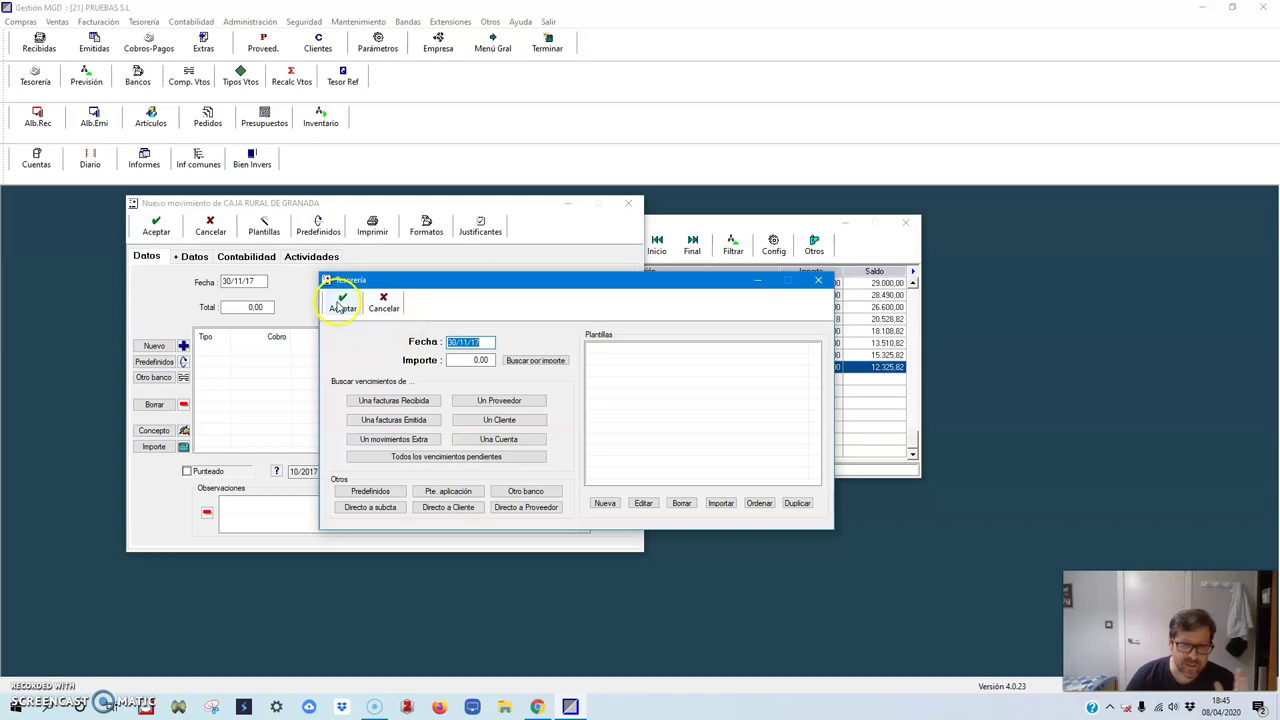
left_click(372, 312)
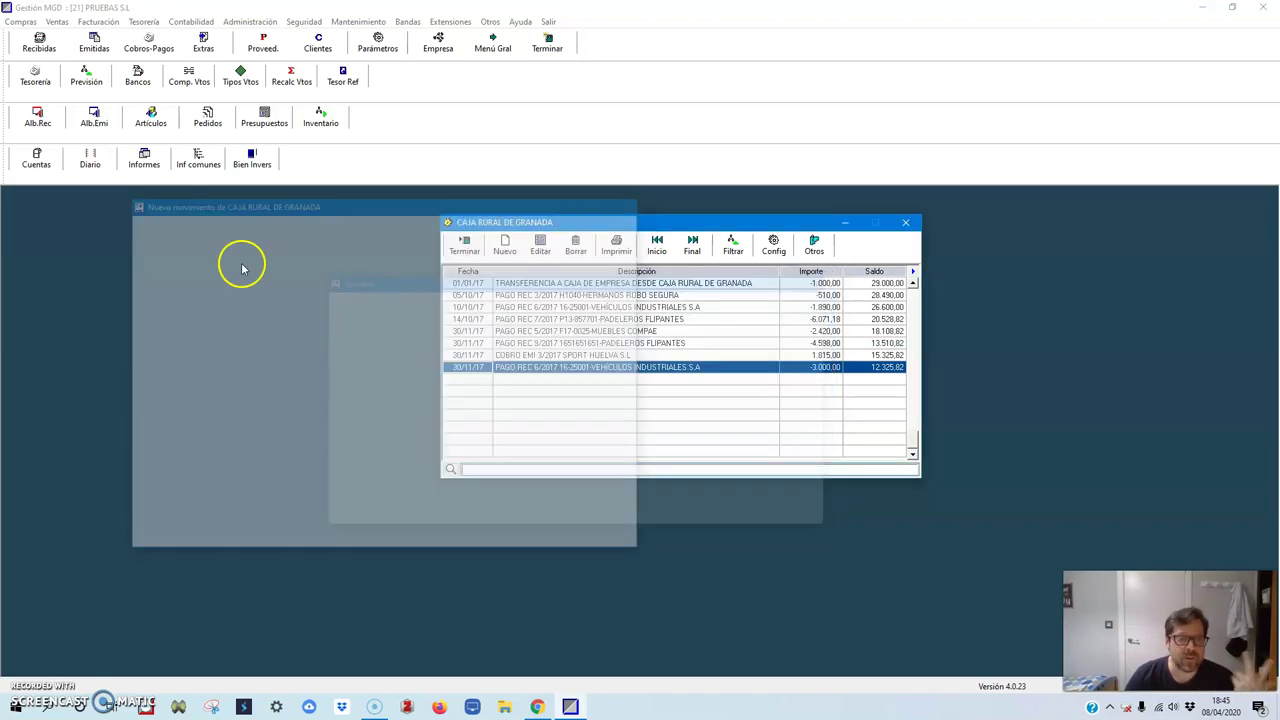
left_click(472, 248)
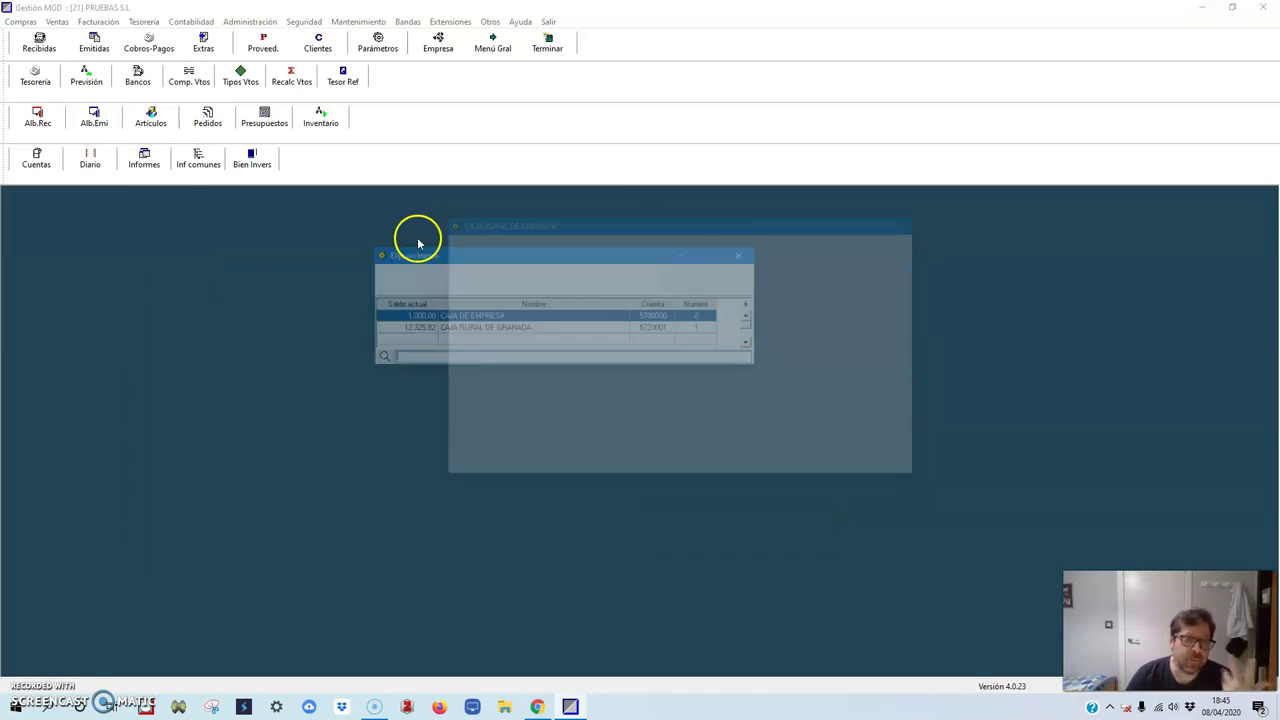
left_click(432, 285)
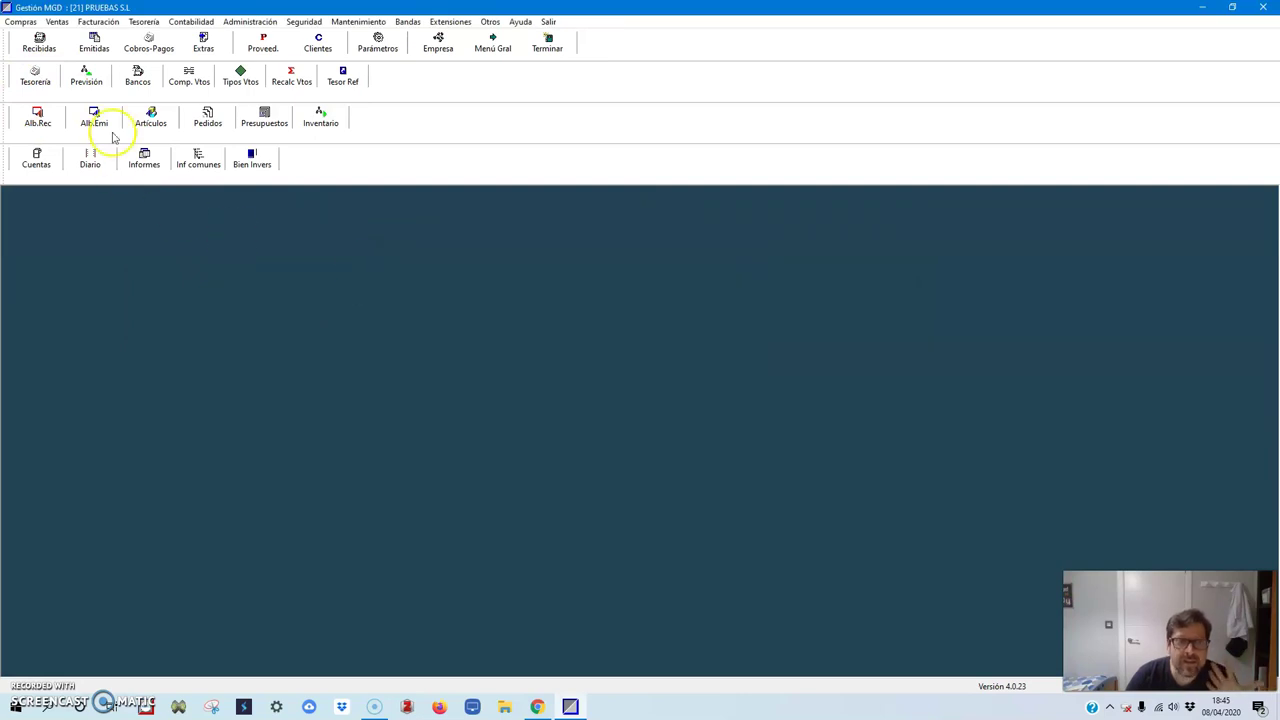
left_click(149, 43)
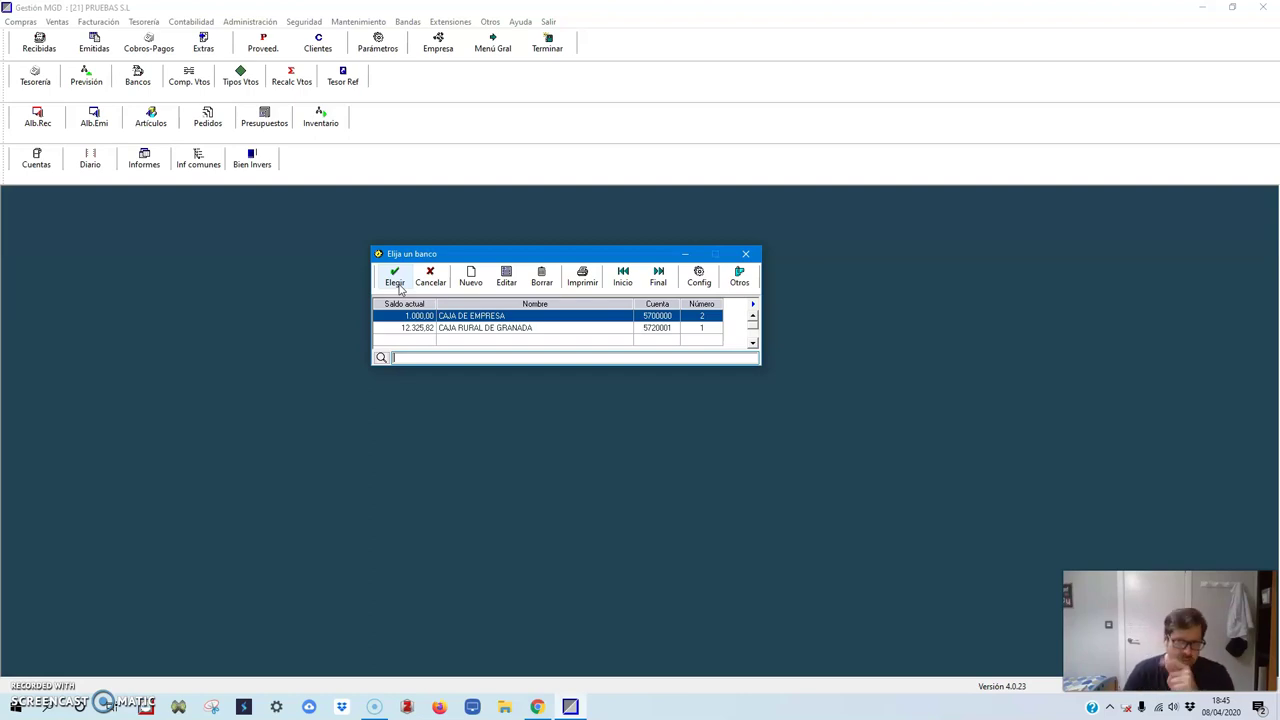
left_click(431, 277)
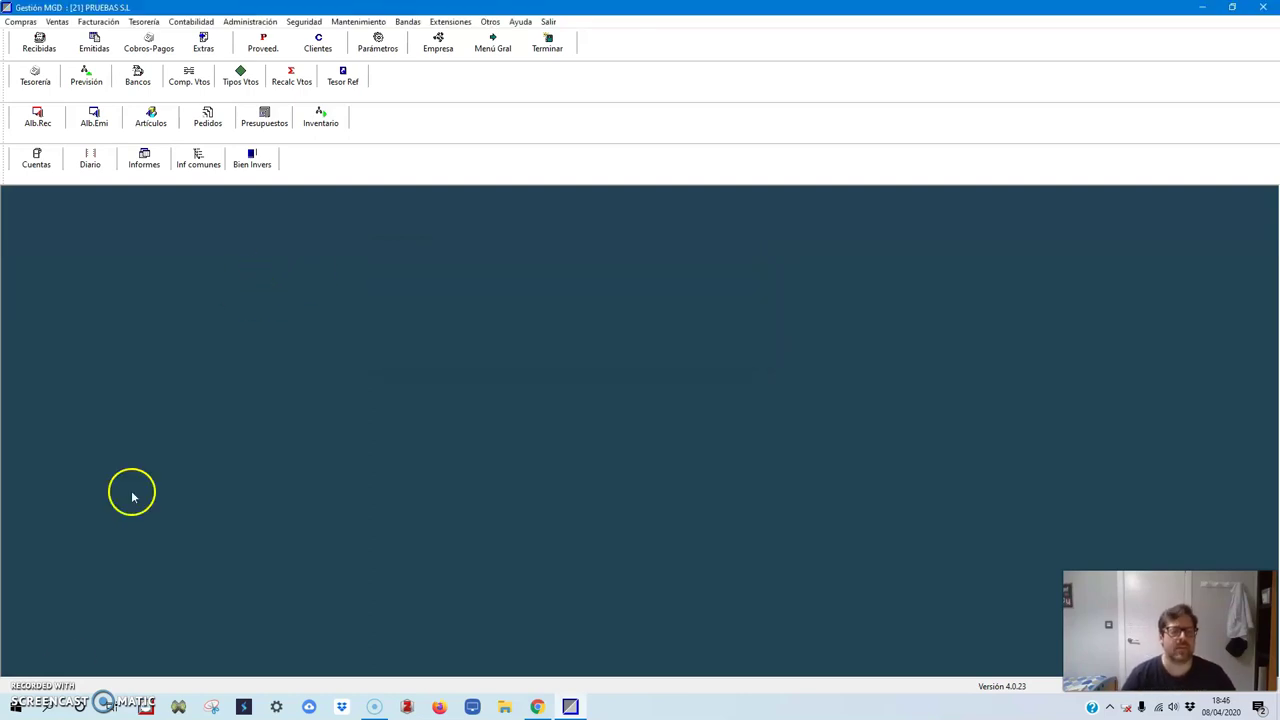